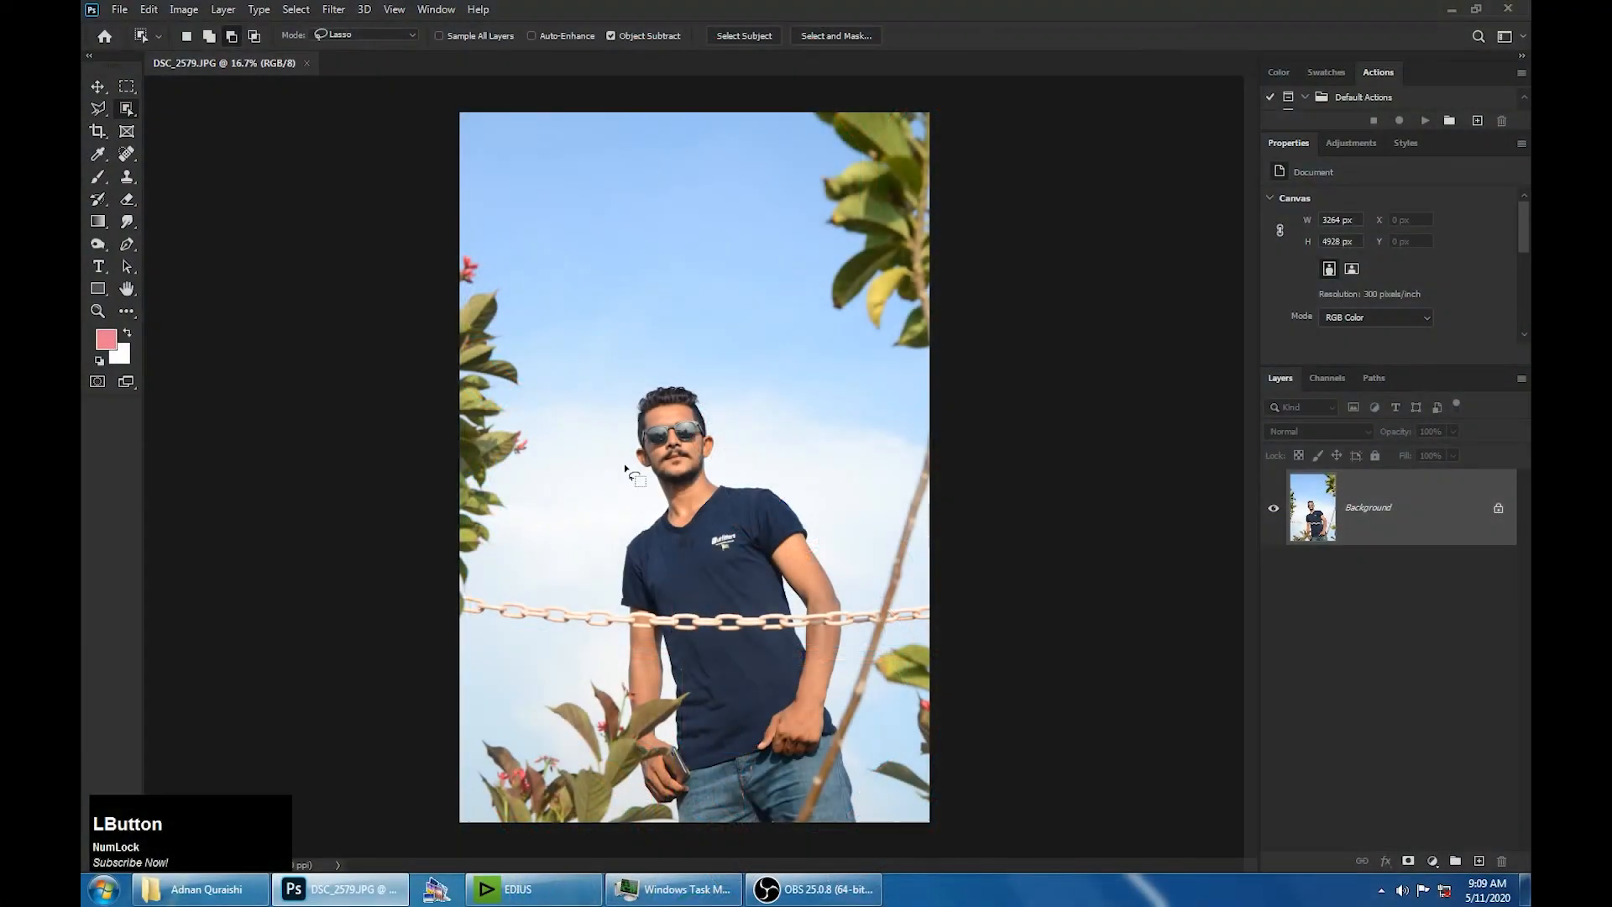
# Remove the dark spots on the cheek beside the mustache with the content-aware Spot Healing Brush at sizes 20 and 15
pyautogui.click(99, 92)
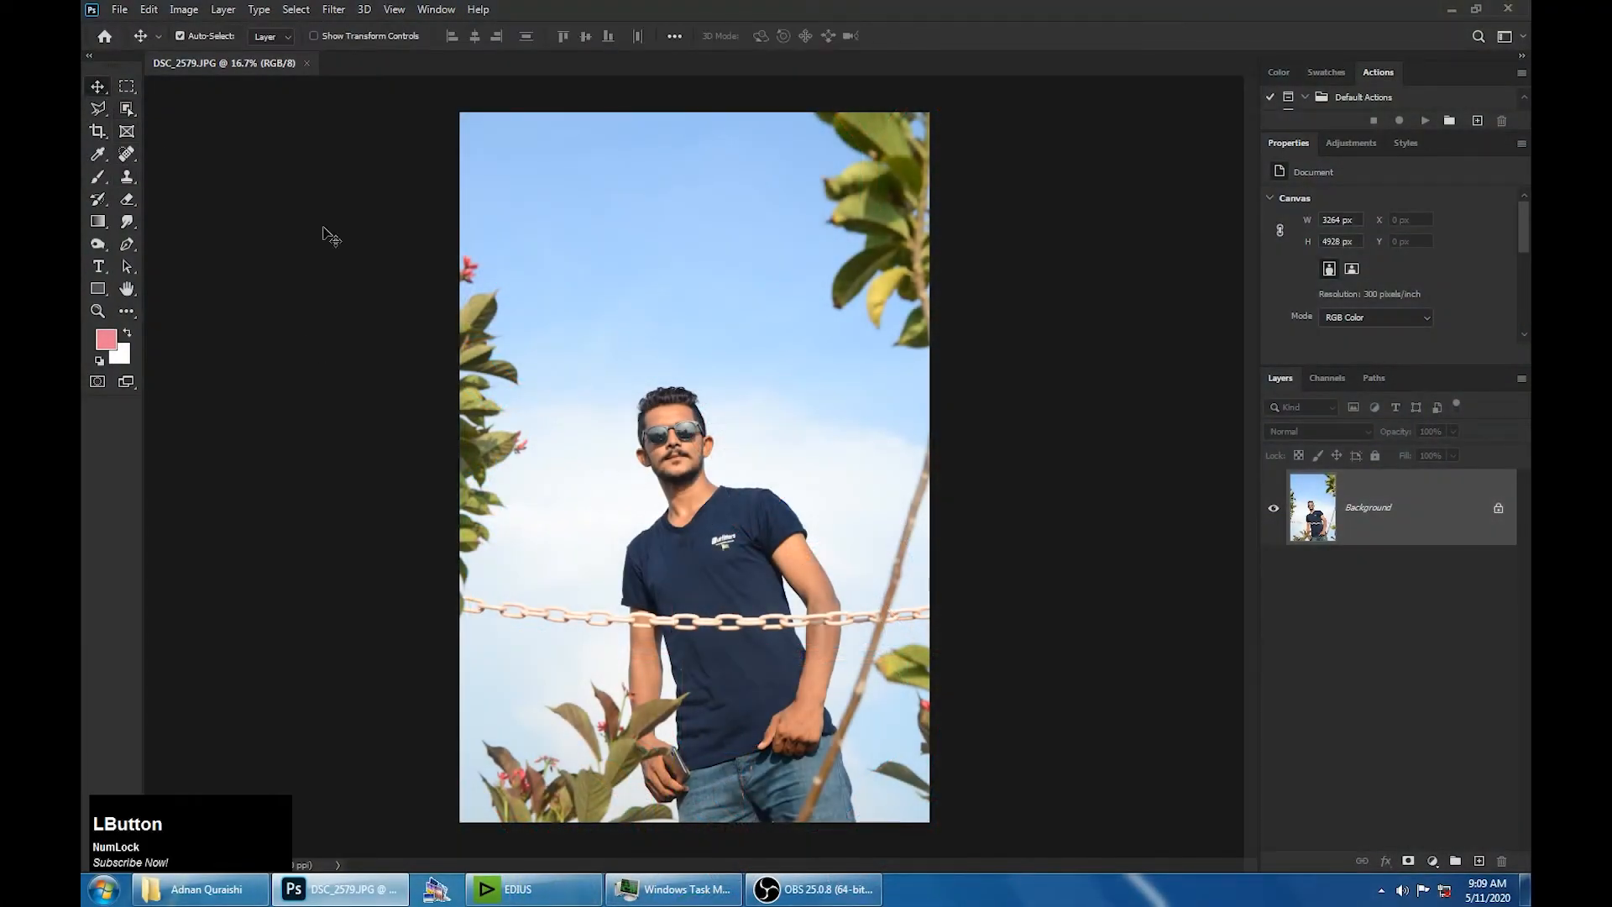
pyautogui.hotkey('ctrl', '=')
pyautogui.hotkey('ctrl', '=')
pyautogui.hotkey('ctrl', '=')
pyautogui.hotkey('ctrl', '=')
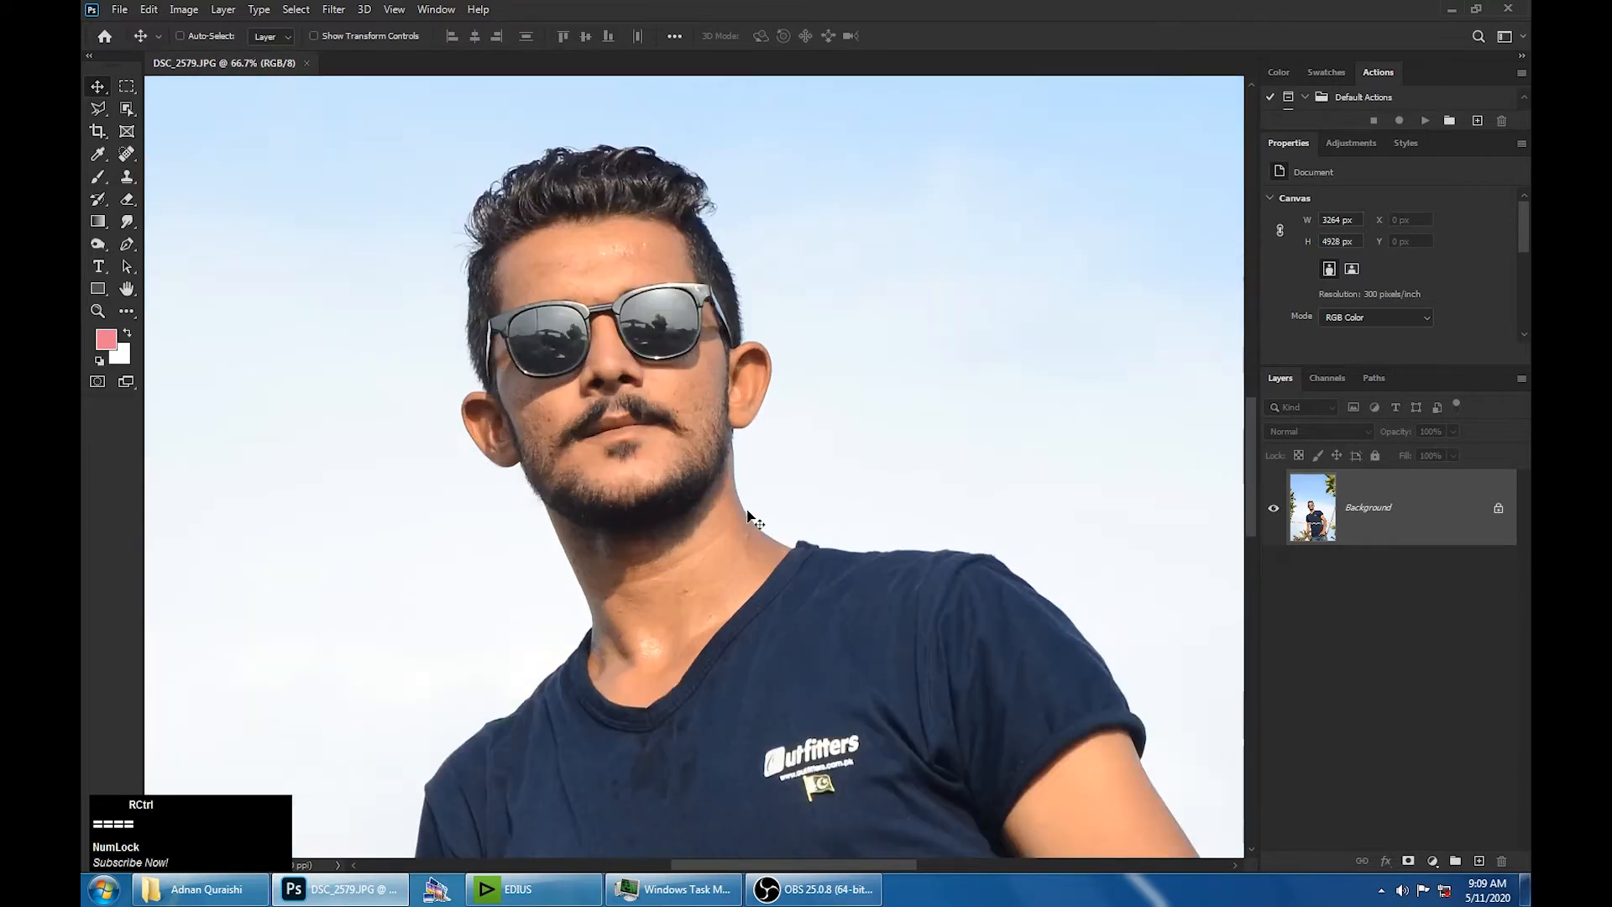
pyautogui.hotkey('ctrl', '=')
pyautogui.hotkey('ctrl', '=')
pyautogui.press('space')
pyautogui.moveTo(561, 446); pyautogui.dragTo(789, 739)
pyautogui.moveTo(407, 423); pyautogui.dragTo(294, 194)
pyautogui.click(126, 154)
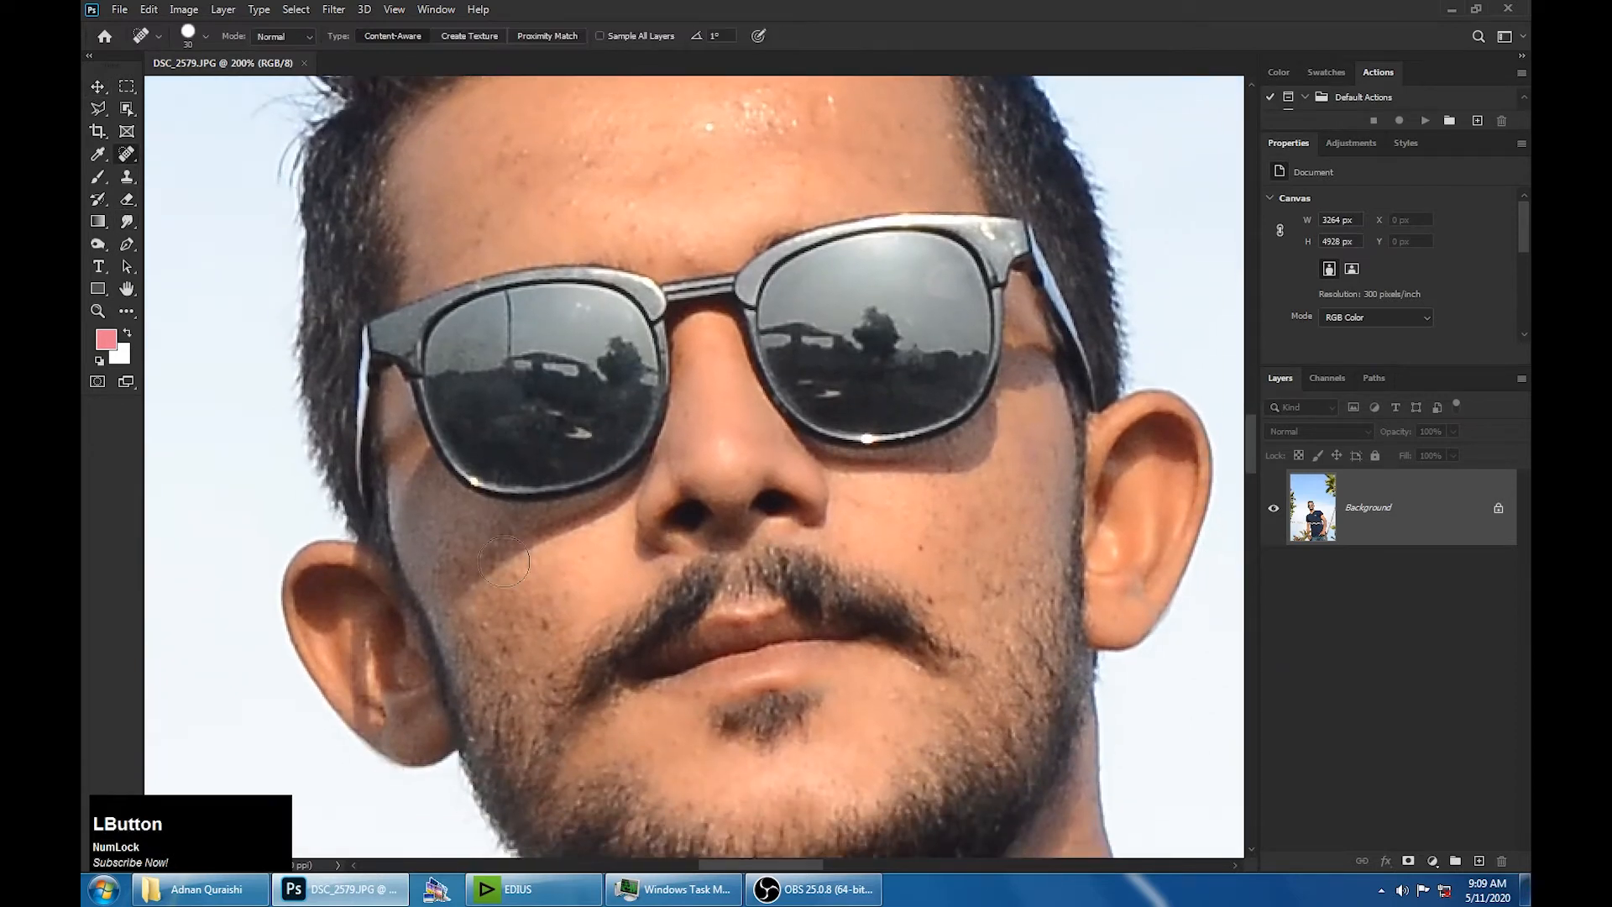
pyautogui.press('[')
pyautogui.click(541, 621)
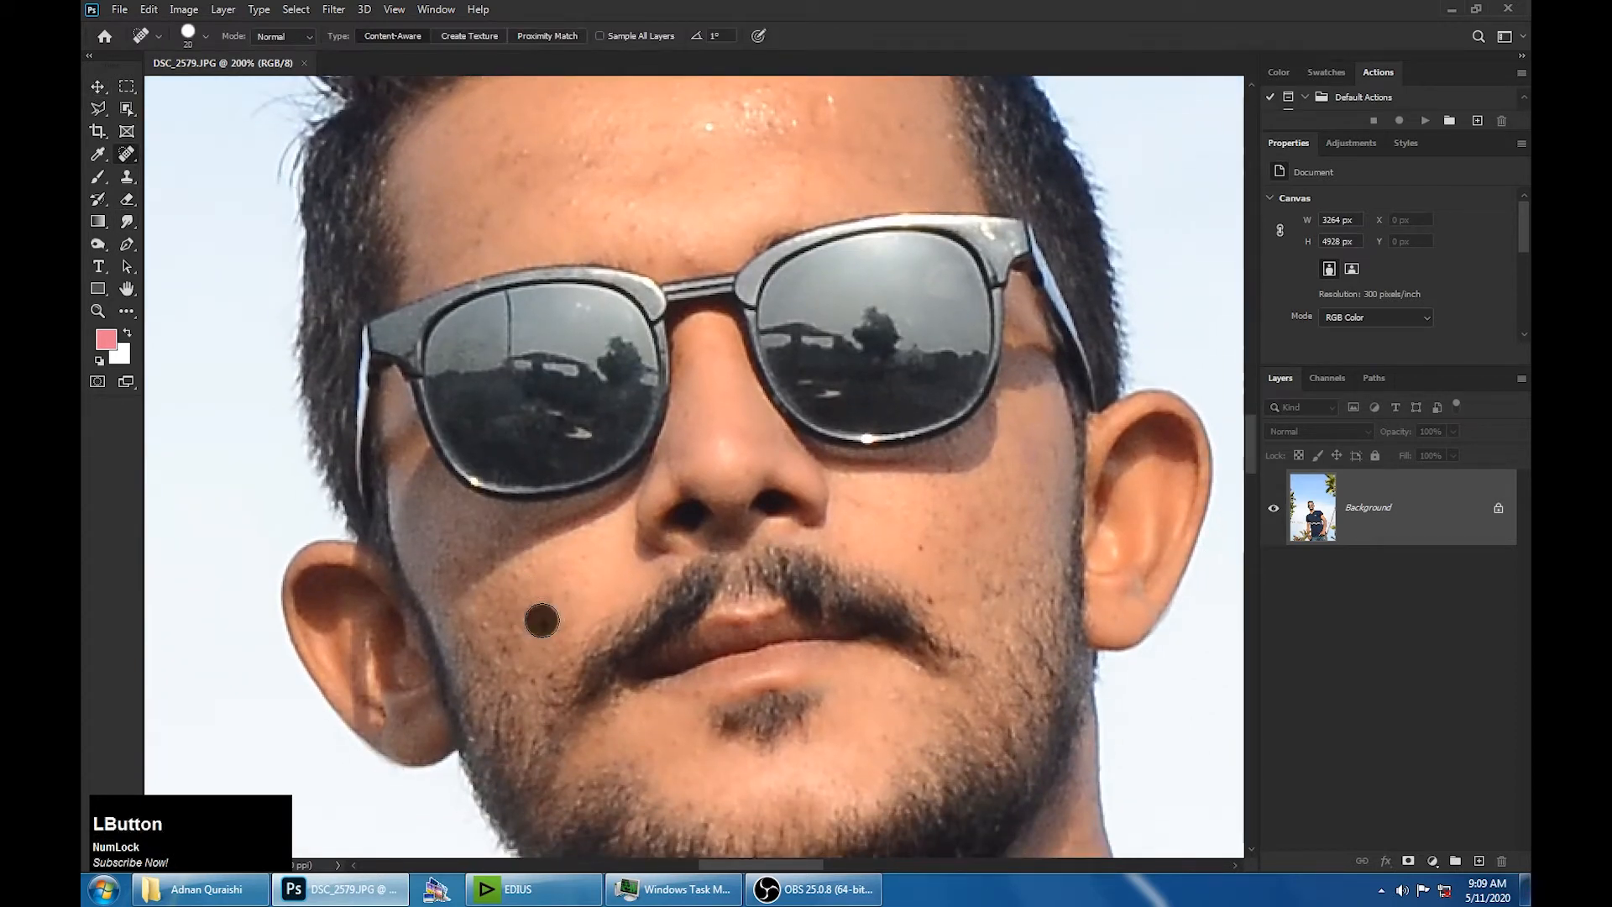
pyautogui.press('[')
pyautogui.click(542, 678)
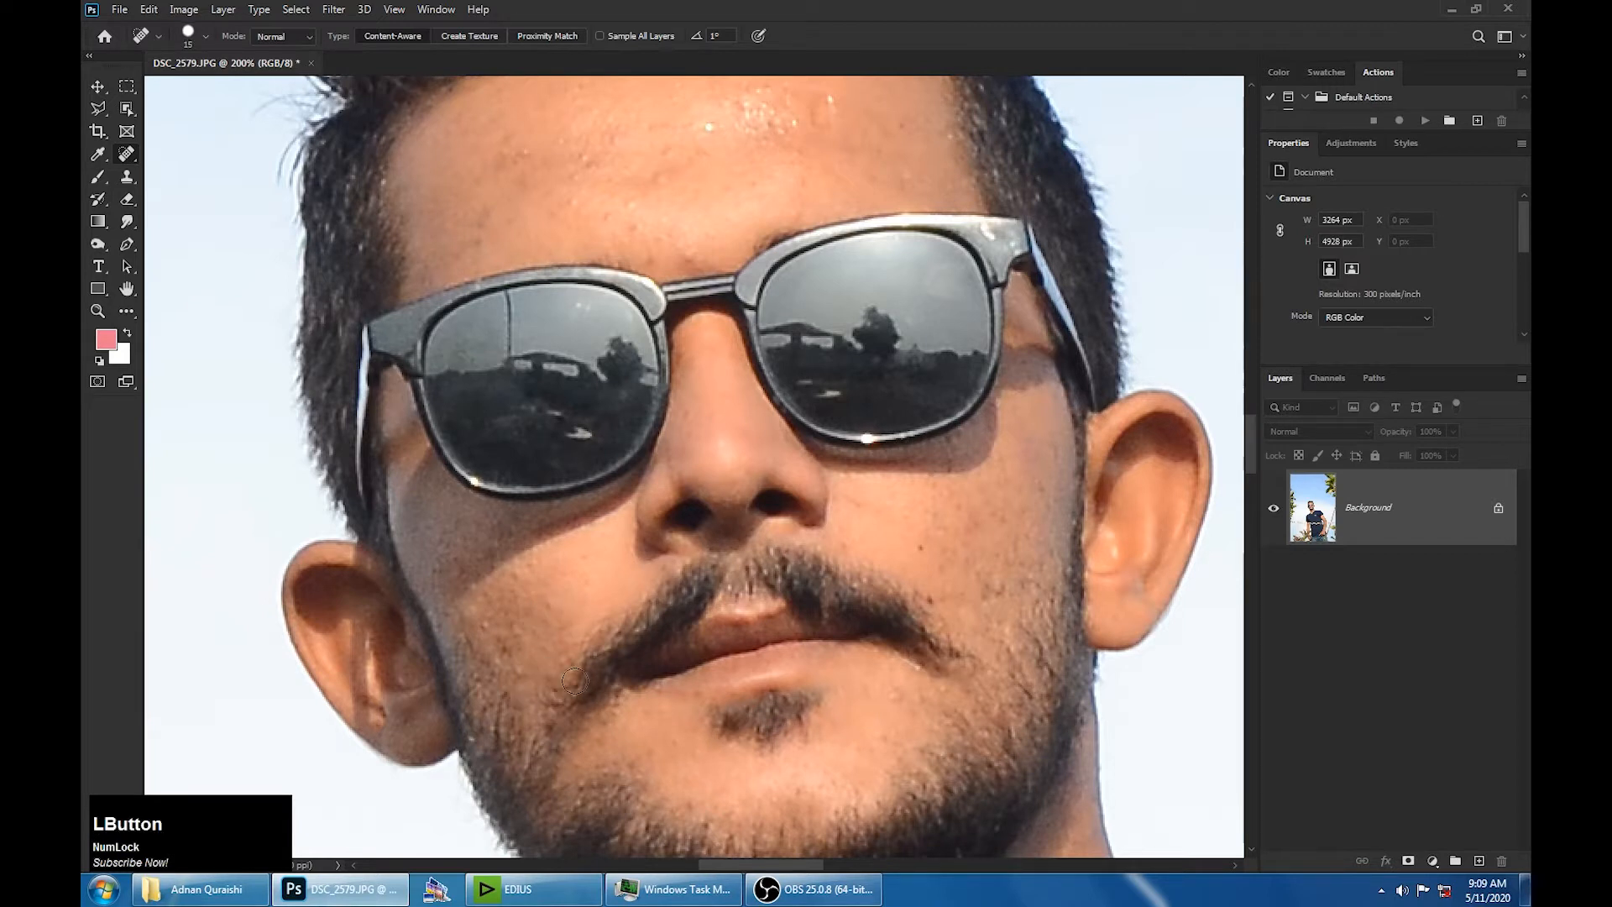
# Heal the small blemishes on the other cheek, beside the nose and on the shiny forehead with the 15-pixel brush
pyautogui.click(921, 550)
pyautogui.click(848, 541)
pyautogui.click(851, 506)
pyautogui.press('space')
pyautogui.moveTo(942, 485); pyautogui.dragTo(925, 591)
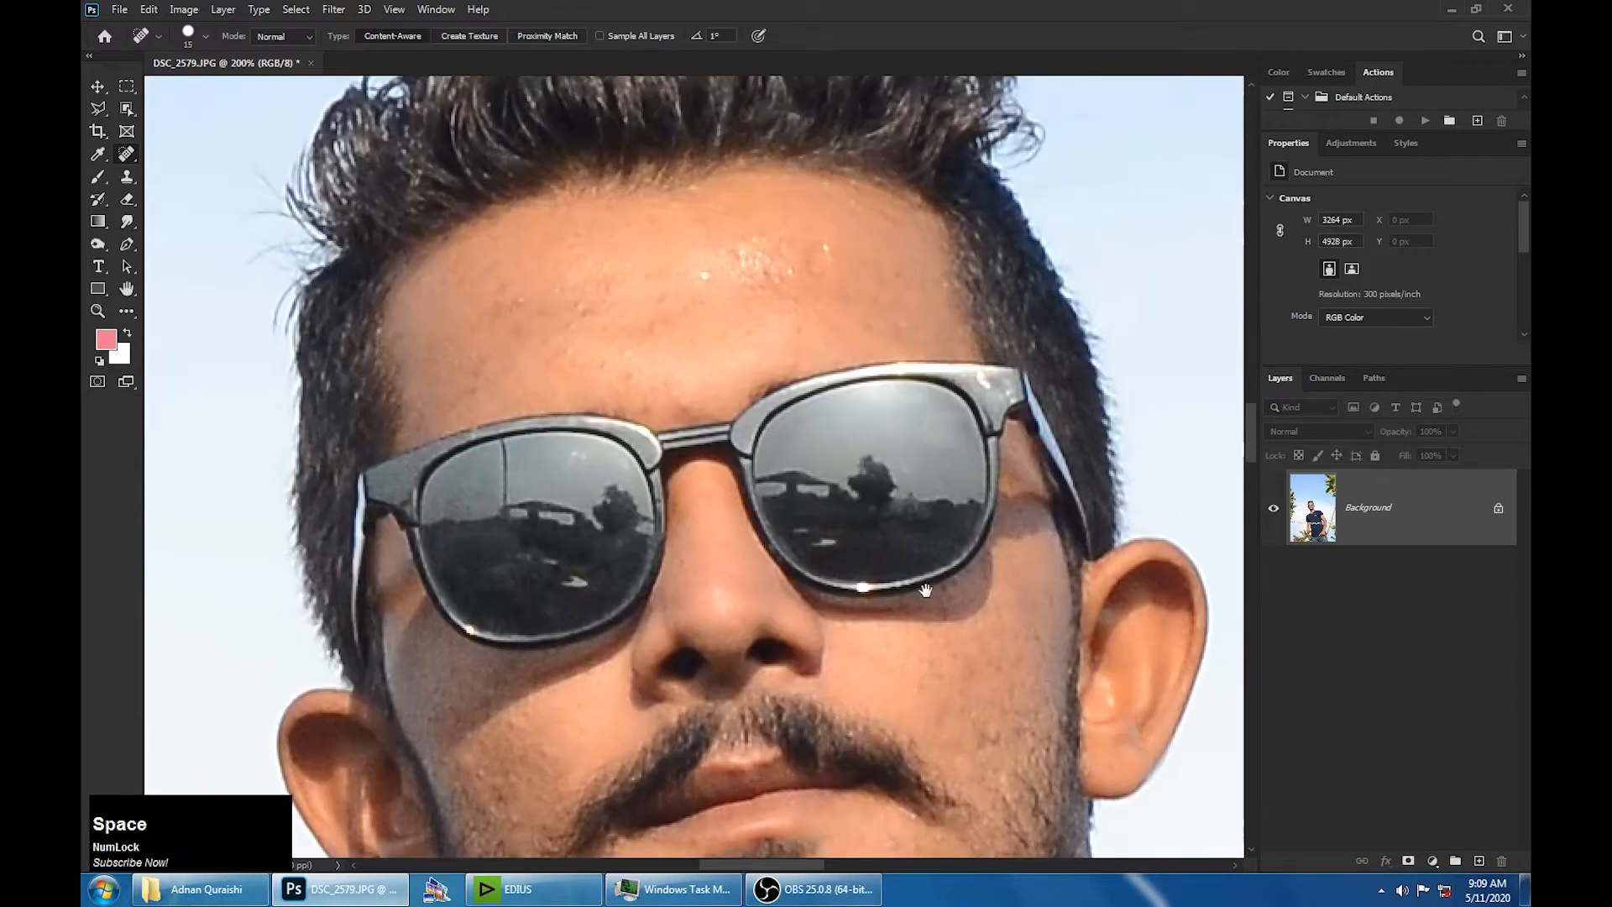
pyautogui.click(704, 274)
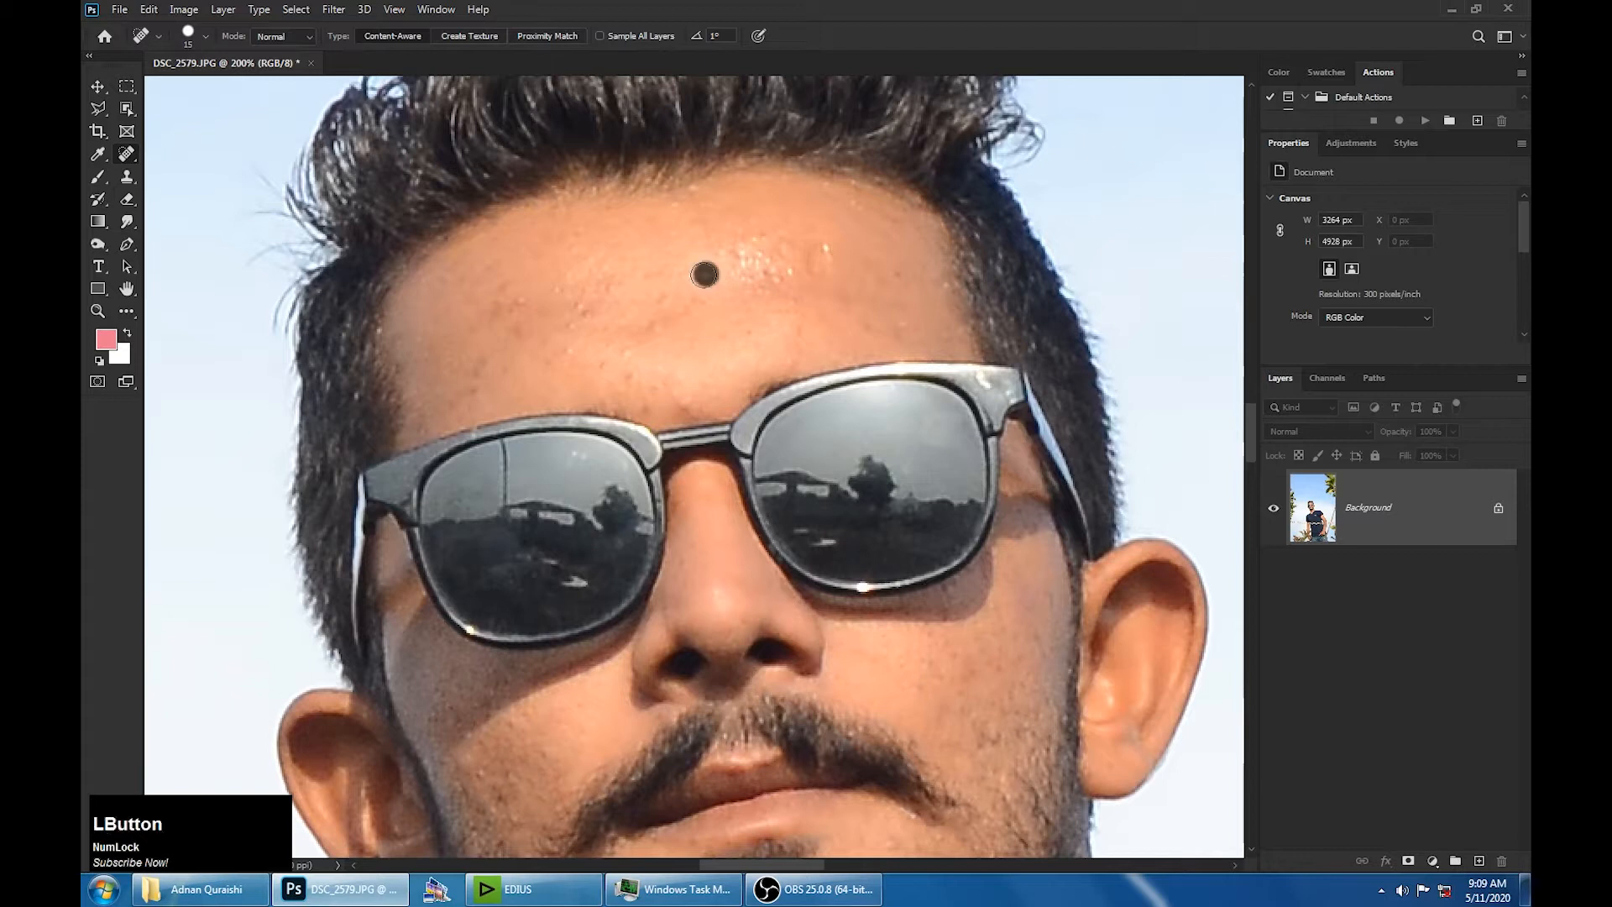
pyautogui.hotkey('ctrl', '0')
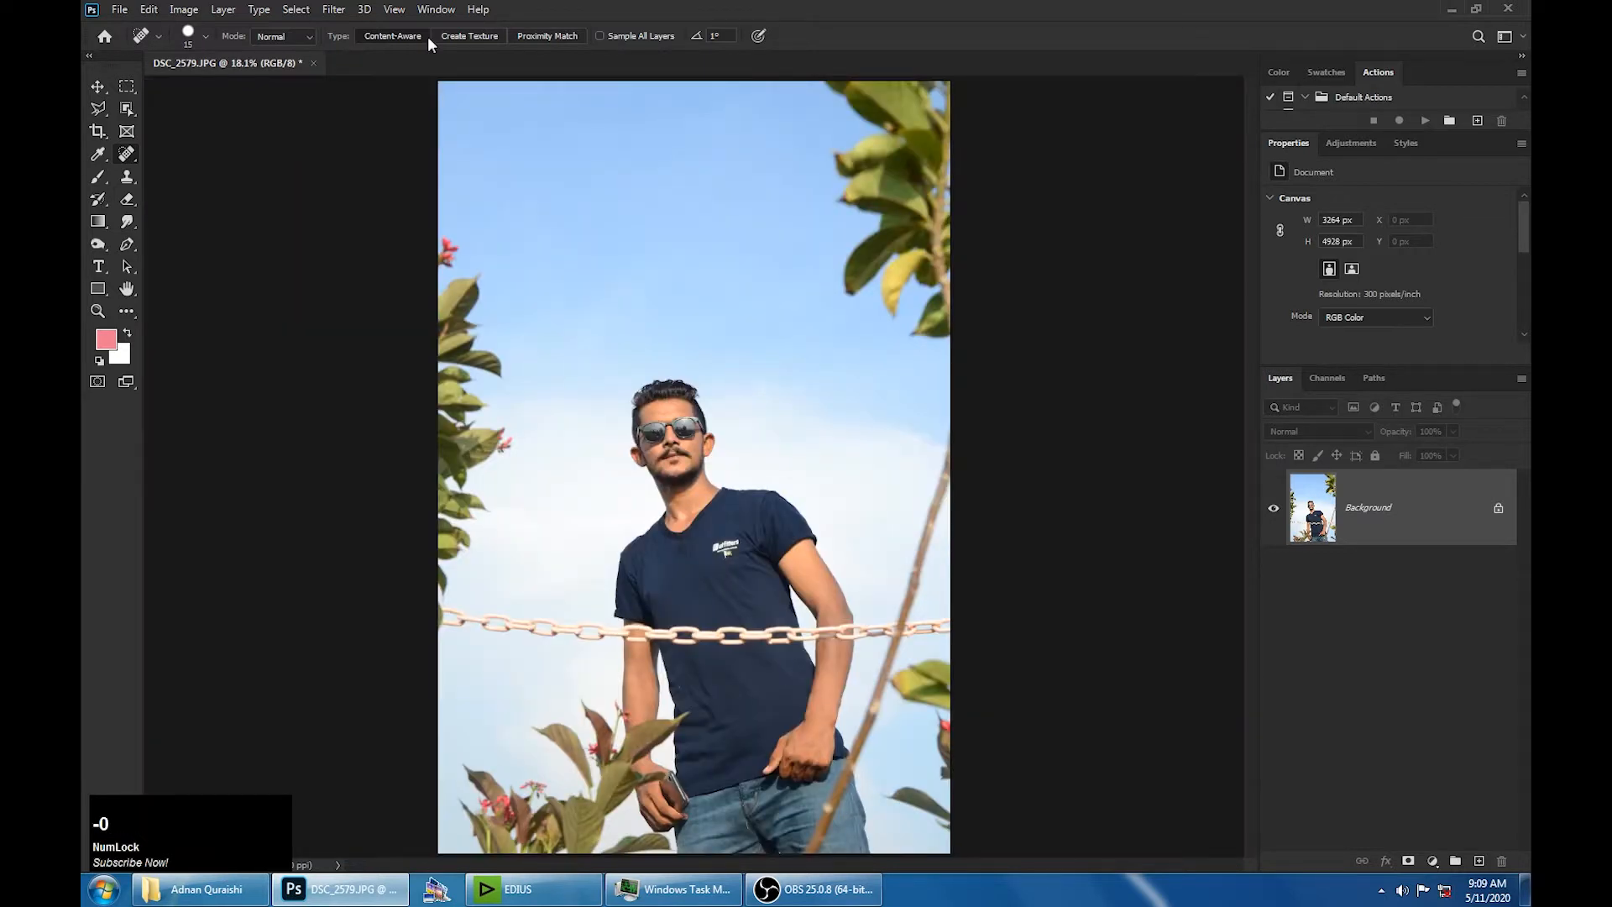
# Start the Camera Raw Filter and set Temperature to -9, Exposure to +0.70, Contrast to -30 and Highlights to -100
pyautogui.click(333, 9)
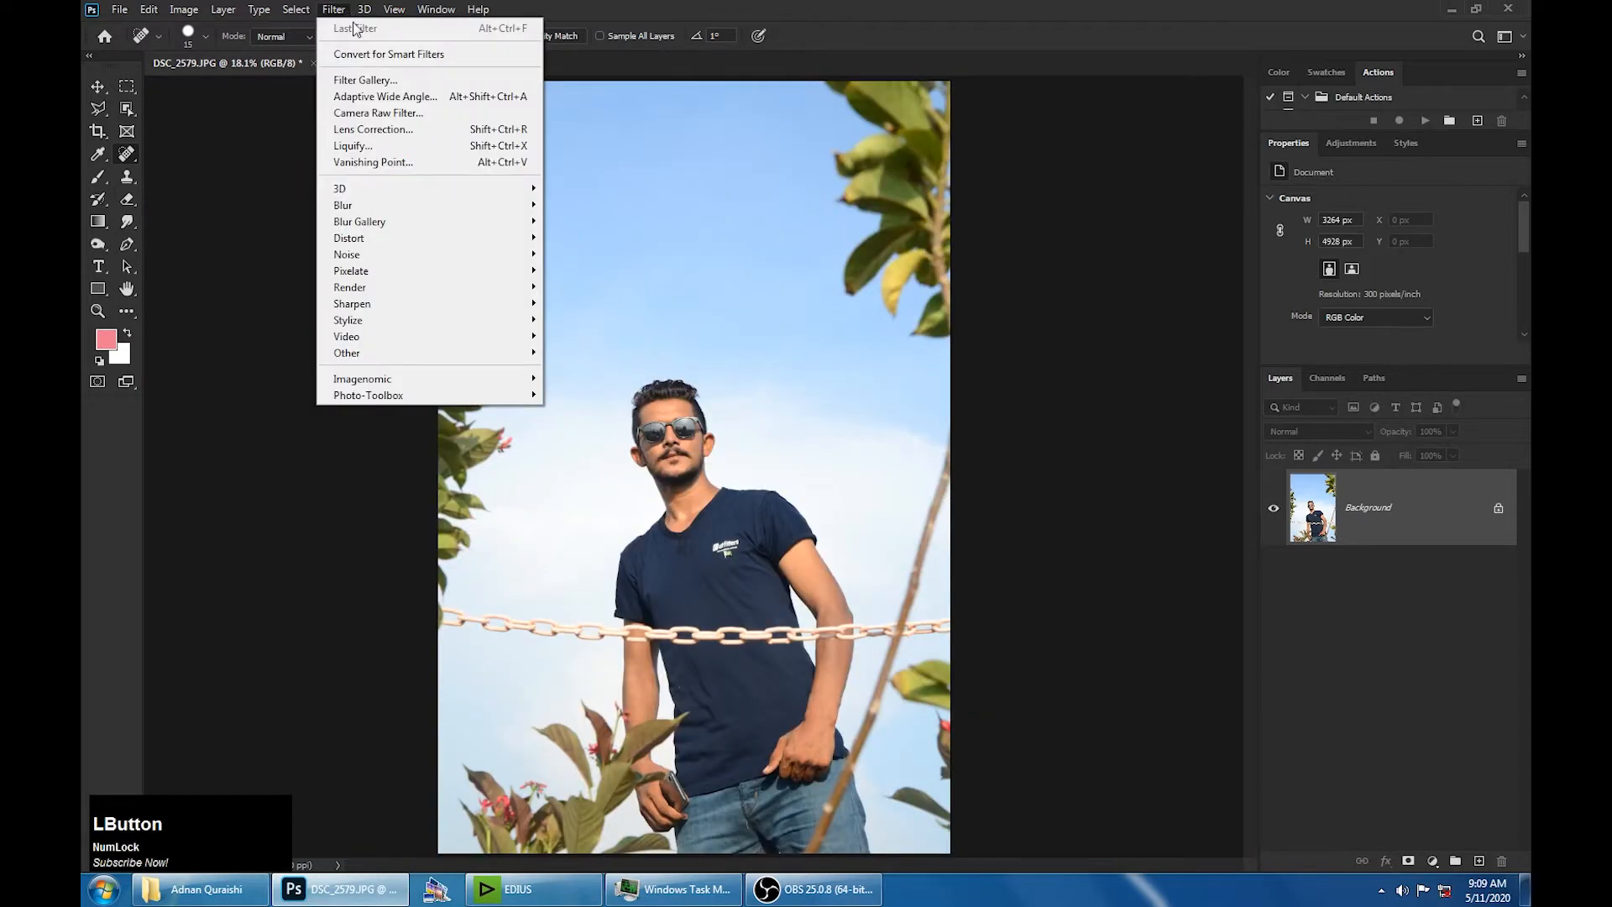
pyautogui.click(378, 113)
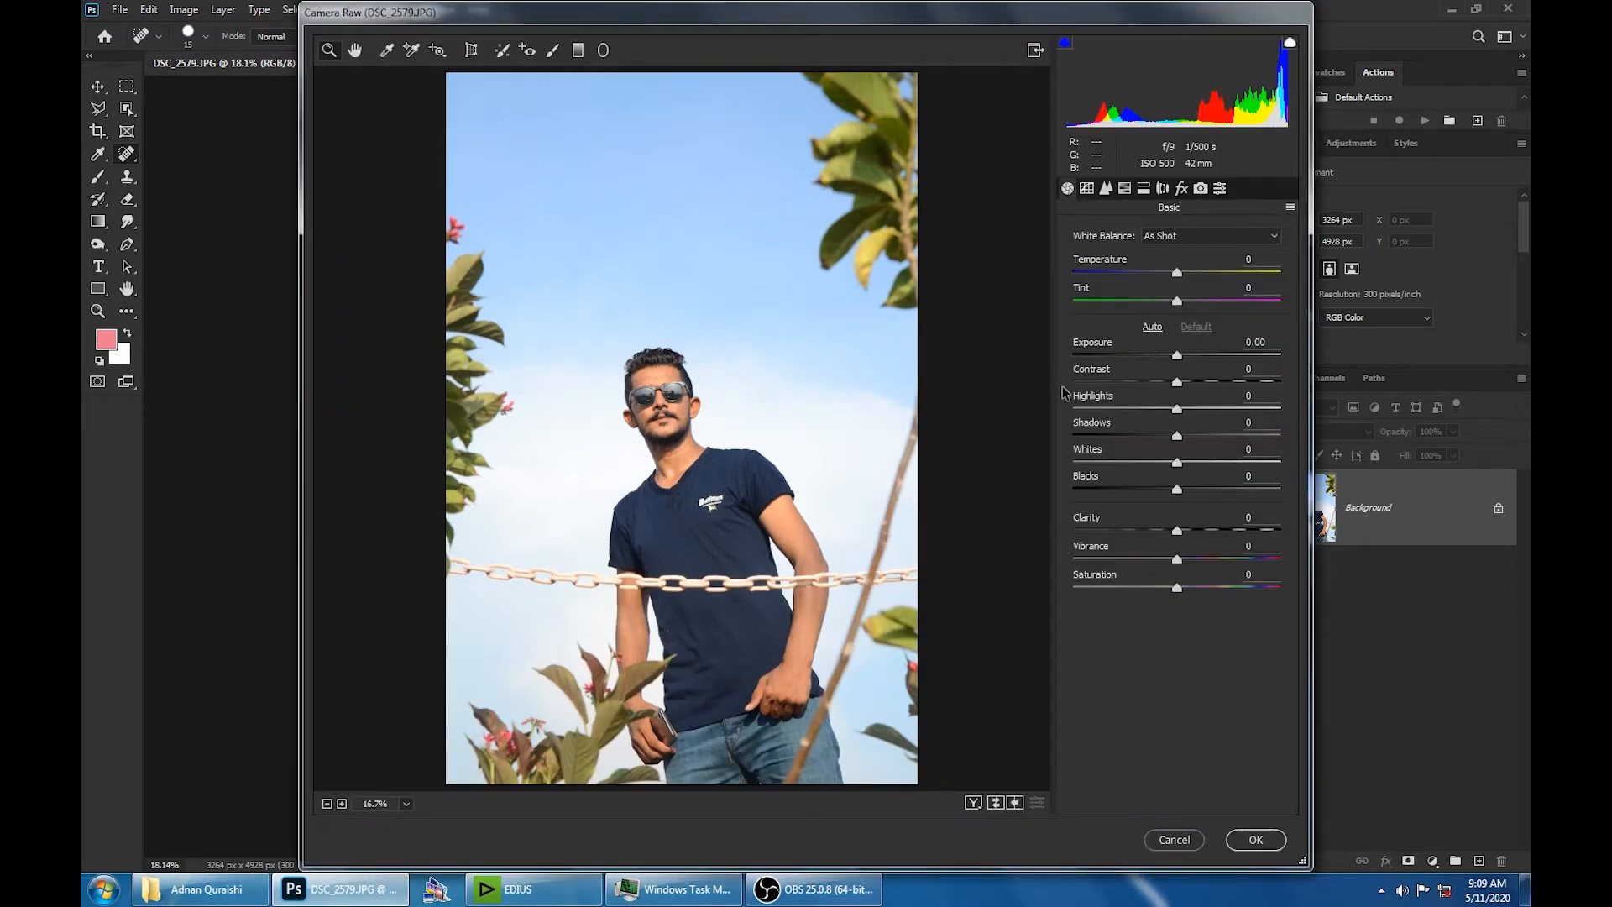
pyautogui.moveTo(1176, 273); pyautogui.dragTo(1167, 275)
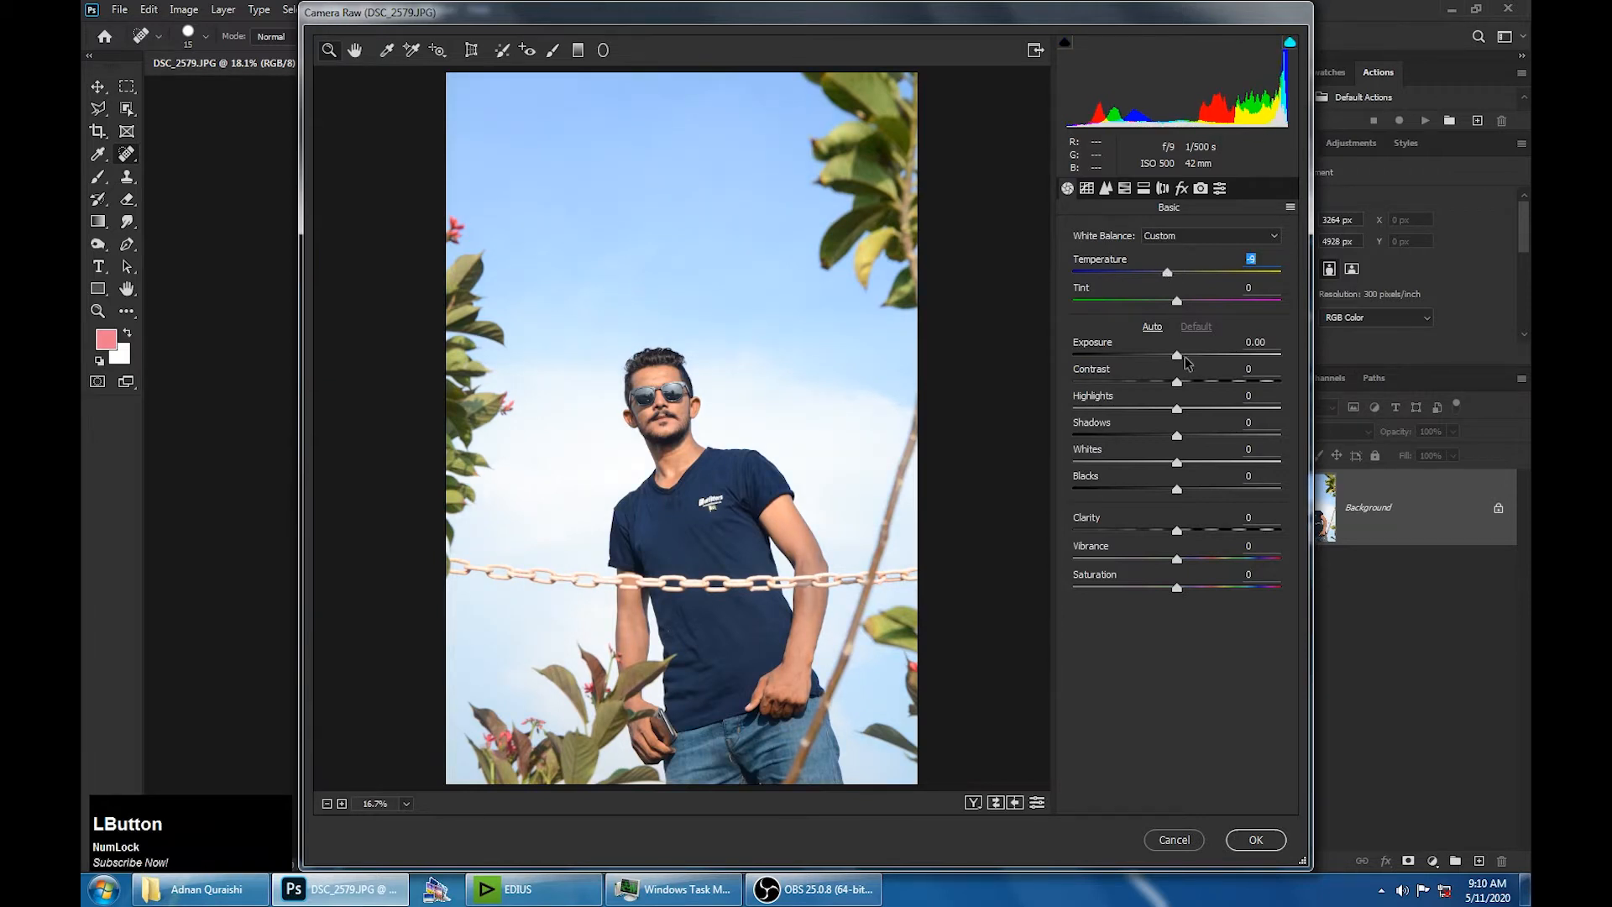
pyautogui.moveTo(1185, 359); pyautogui.dragTo(937, 419)
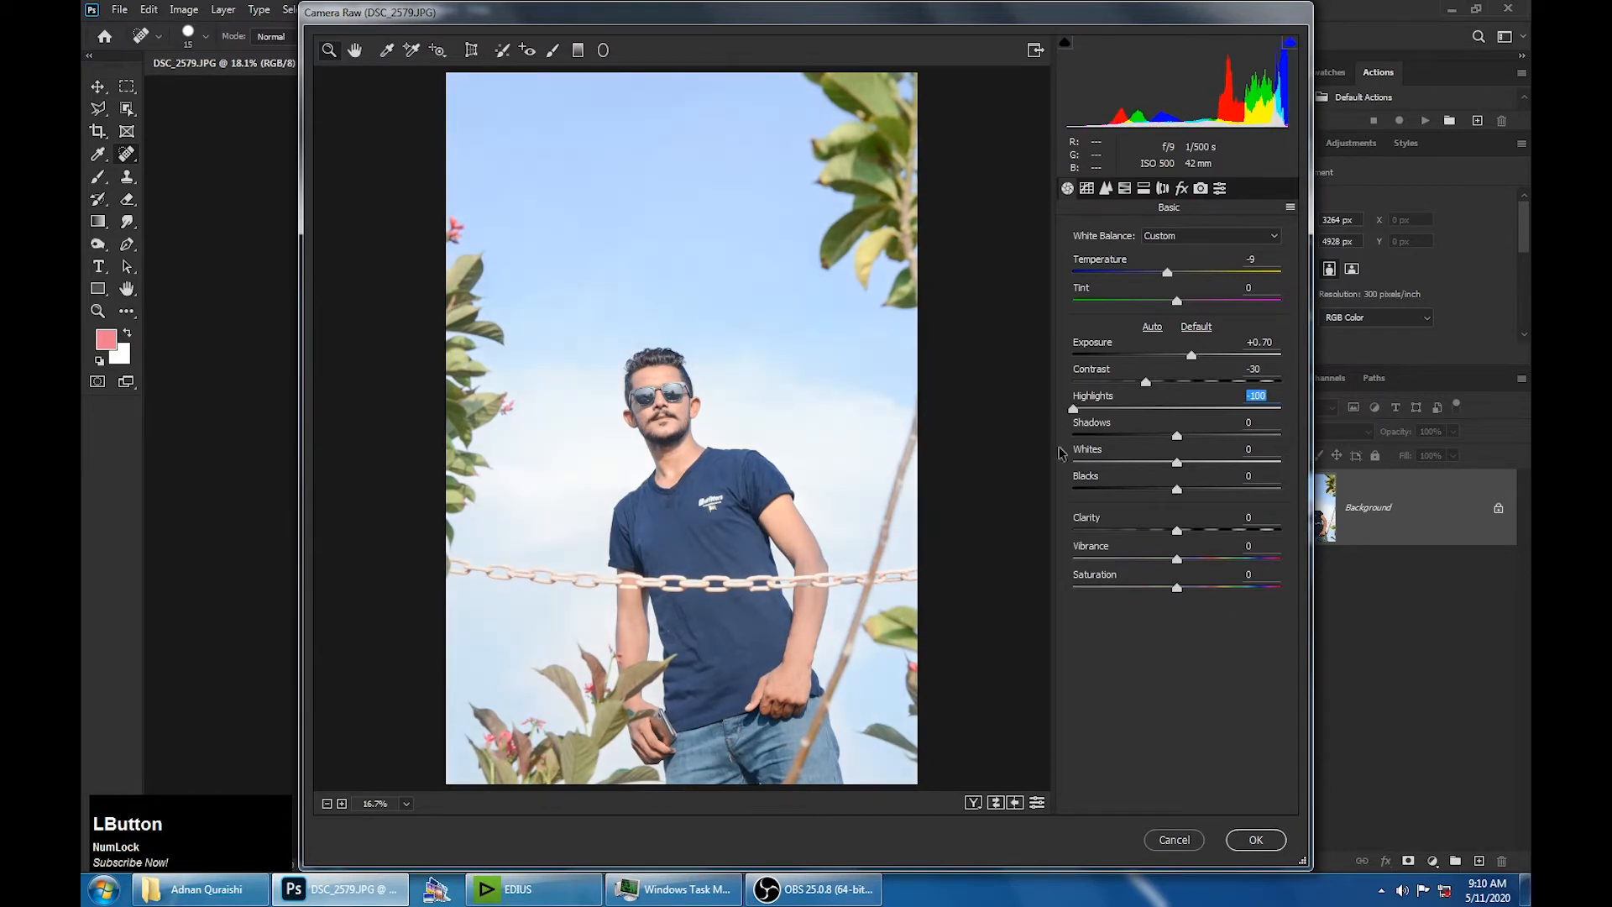
# Set Shadows to +13, Whites to -100 and Blacks to +5, and raise Clarity to about +8
pyautogui.moveTo(1178, 436); pyautogui.dragTo(965, 449)
pyautogui.click(1173, 463)
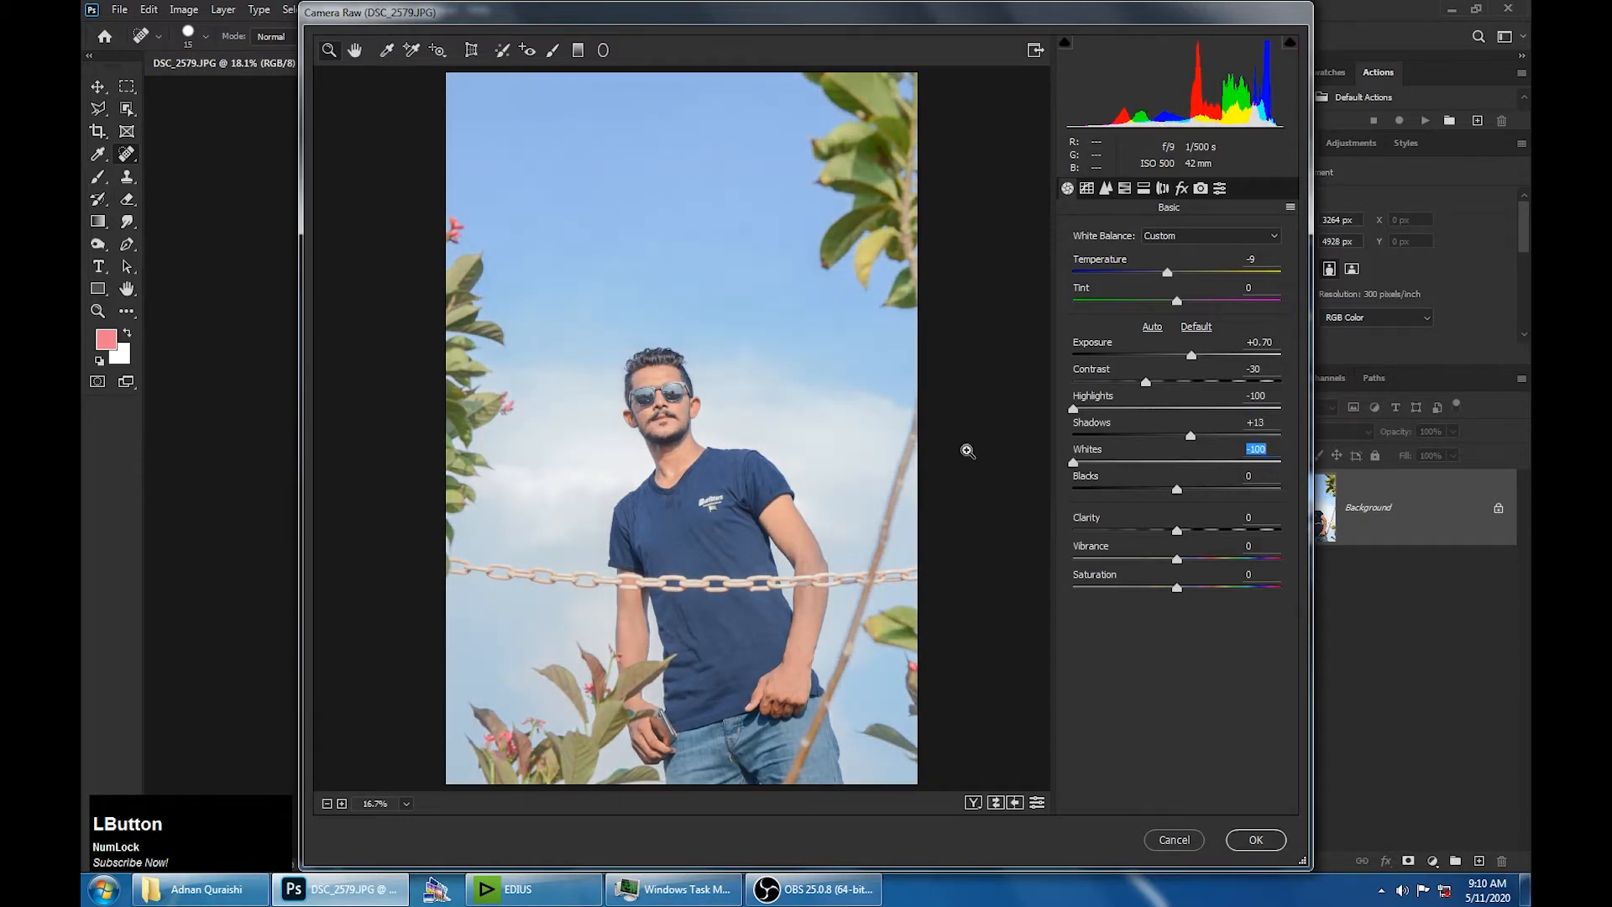
pyautogui.moveTo(1177, 489)
pyautogui.mouseDown()
pyautogui.moveTo(1208, 491)
pyautogui.moveTo(1148, 490)
pyautogui.moveTo(1183, 492)
pyautogui.mouseUp()
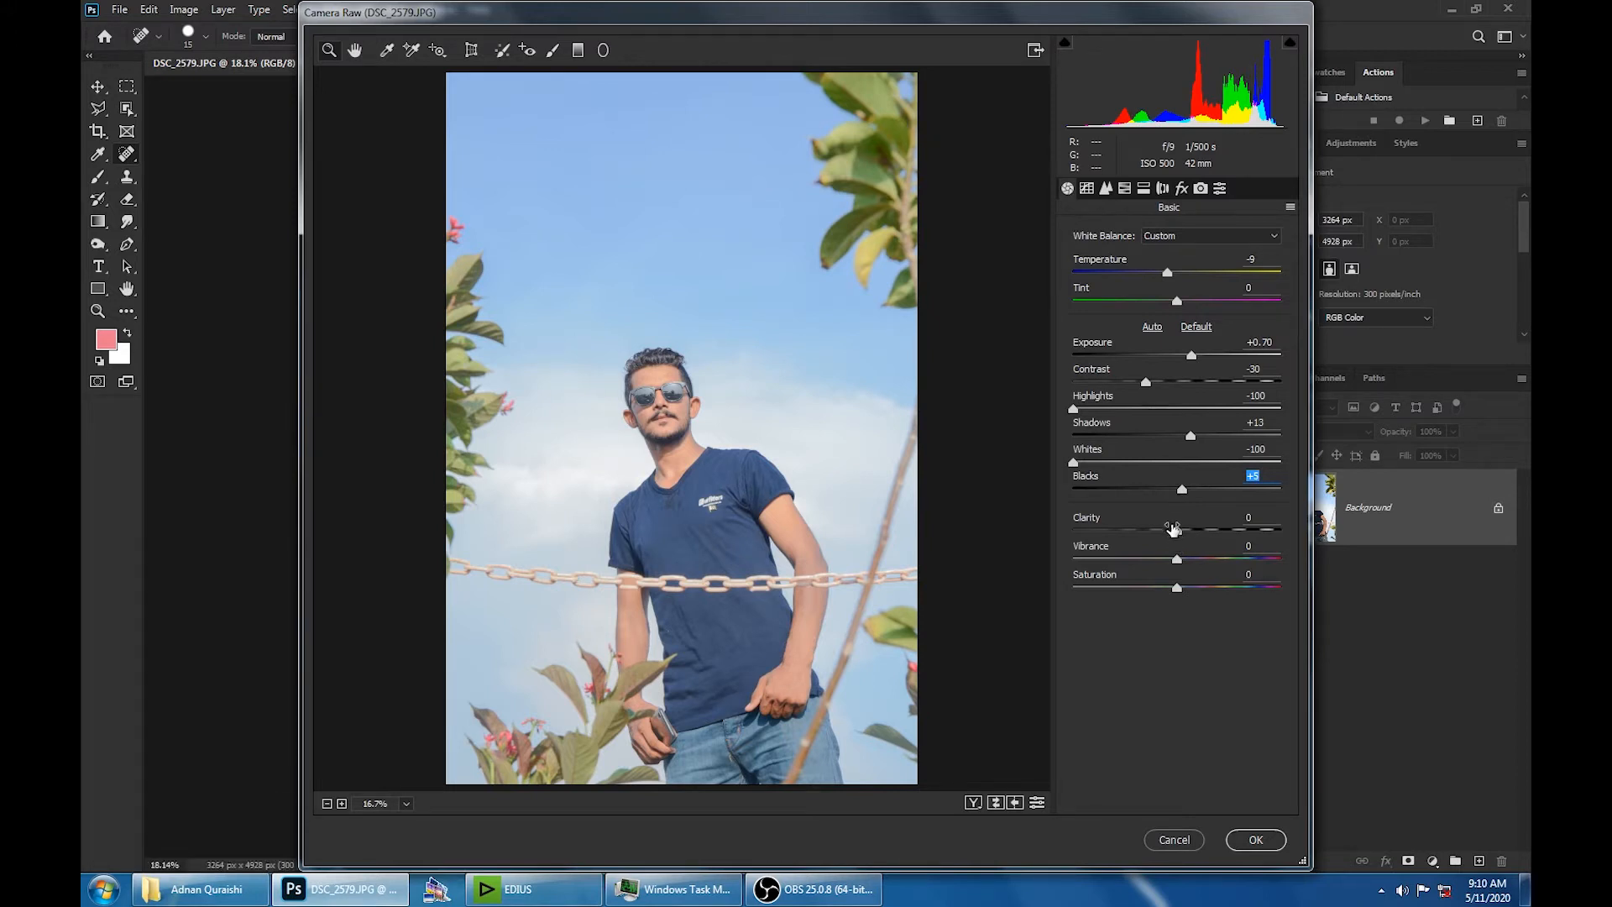
pyautogui.moveTo(1177, 531)
pyautogui.mouseDown()
pyautogui.moveTo(1274, 538)
pyautogui.moveTo(1186, 535)
pyautogui.mouseUp()
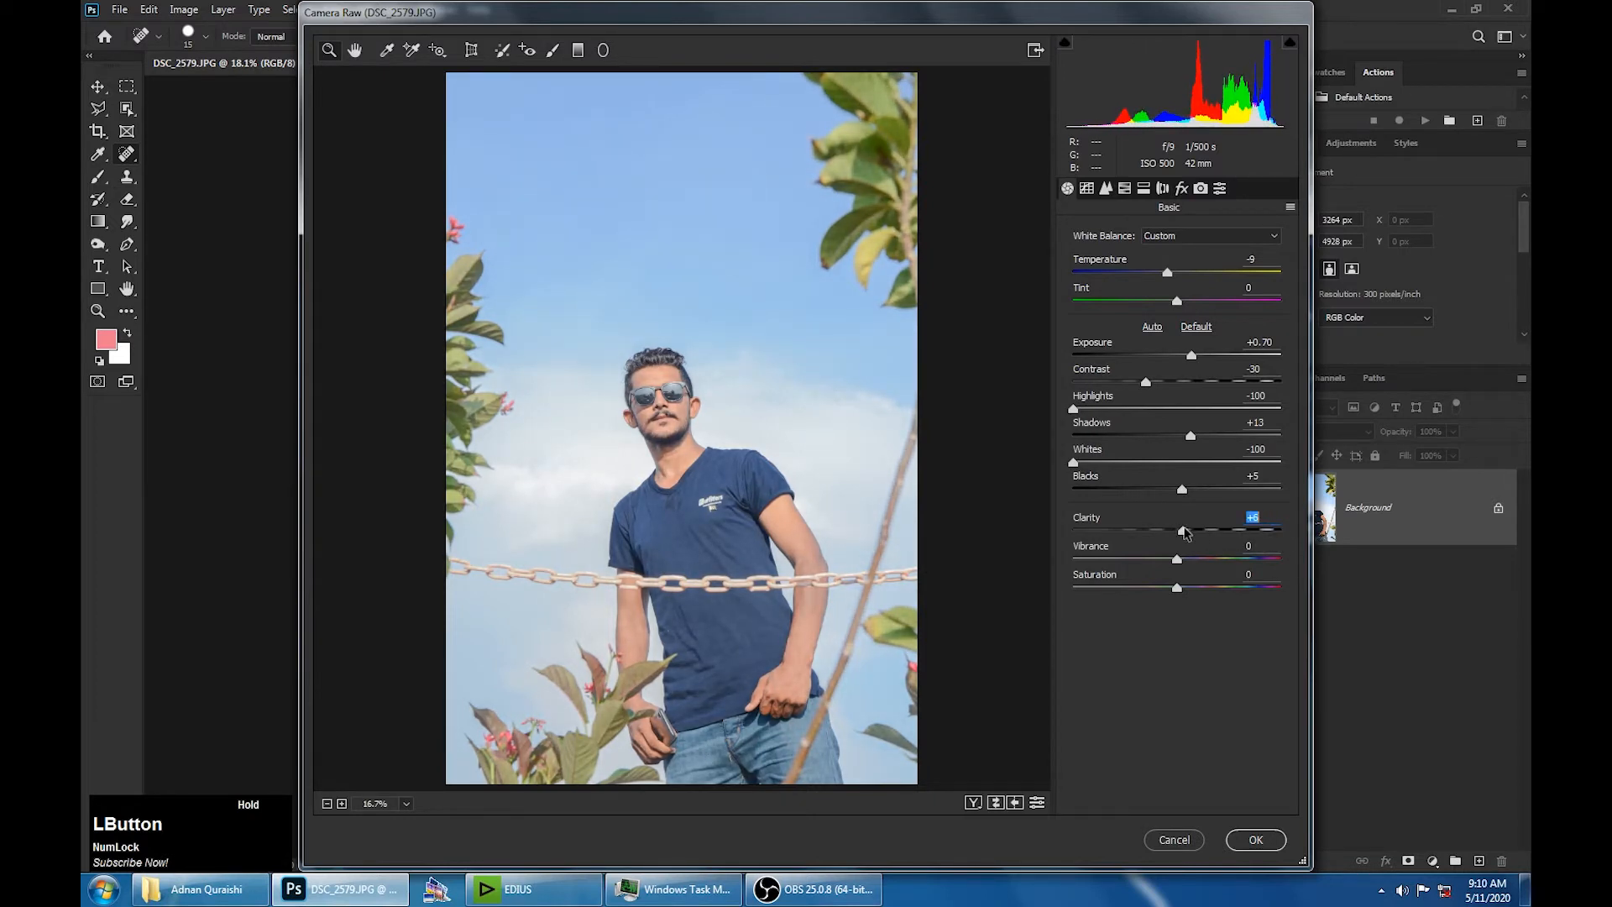
# Set the parametric tone curve's Highlights to +24, and reset Lights and Darks to 0 after trying adjustments
pyautogui.click(1087, 189)
pyautogui.moveTo(1176, 511); pyautogui.dragTo(1187, 542)
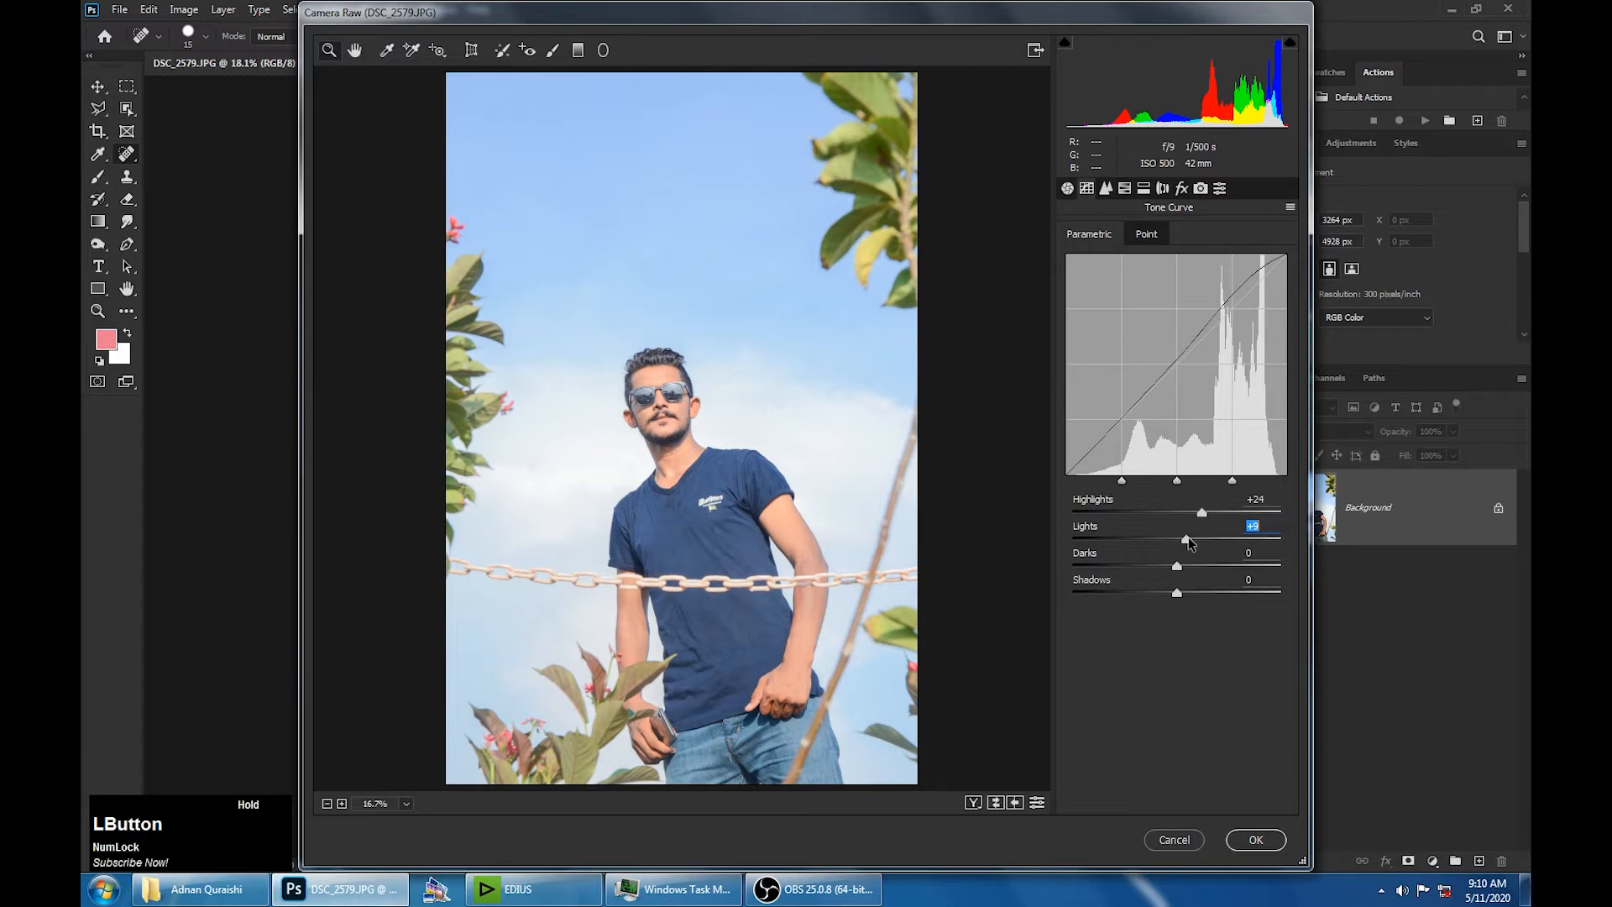
pyautogui.write('0')
pyautogui.moveTo(1178, 567); pyautogui.dragTo(1140, 560)
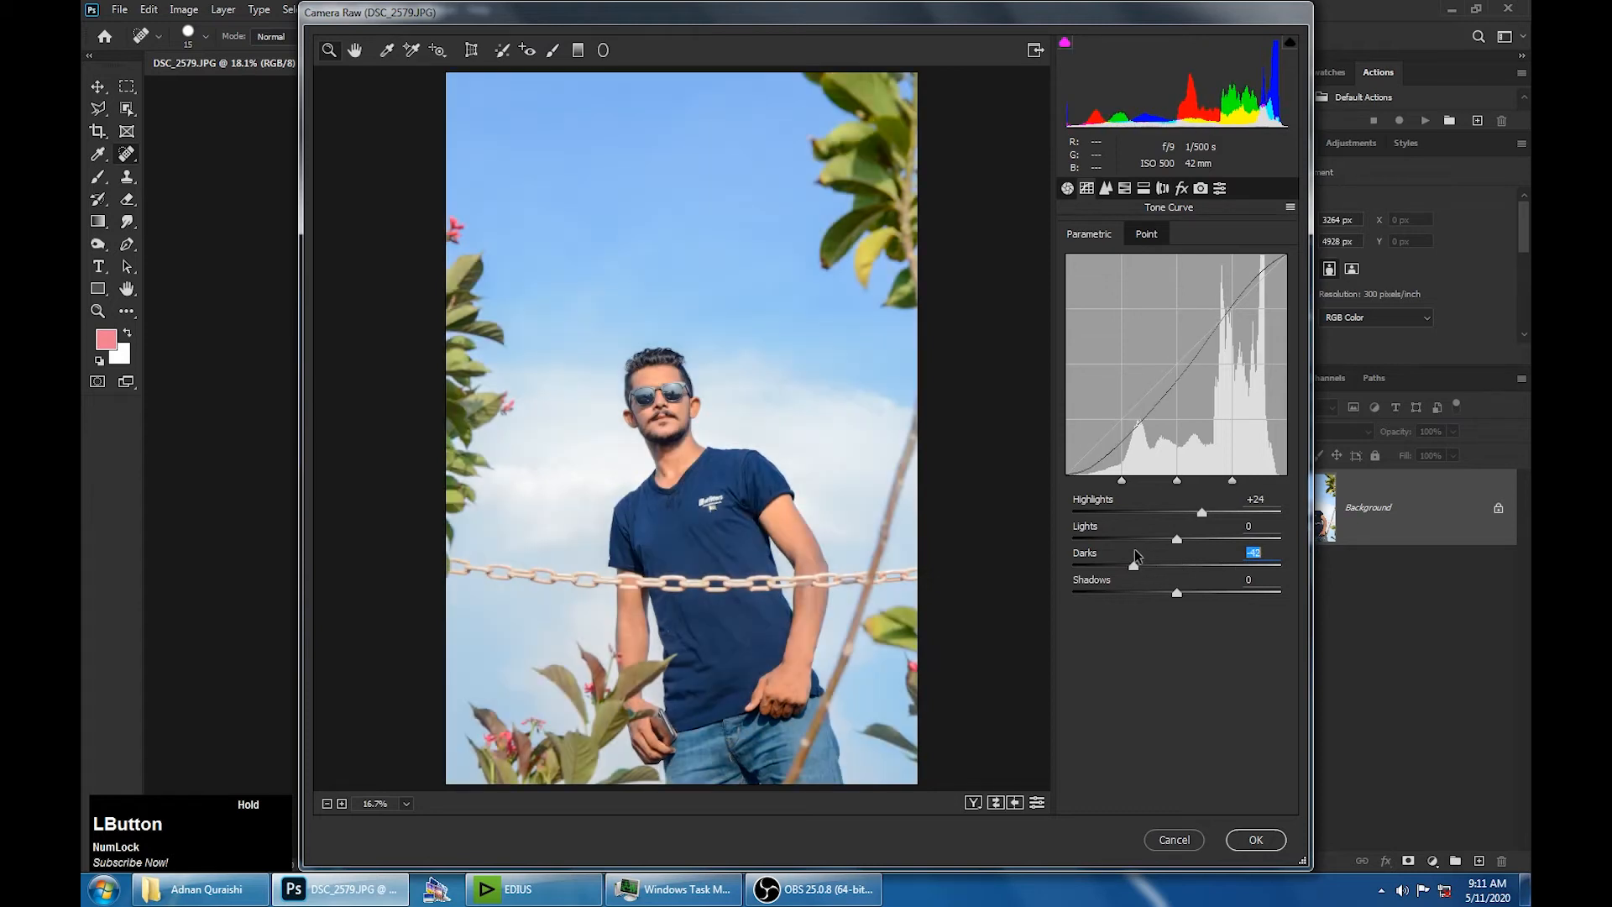
pyautogui.write('0')
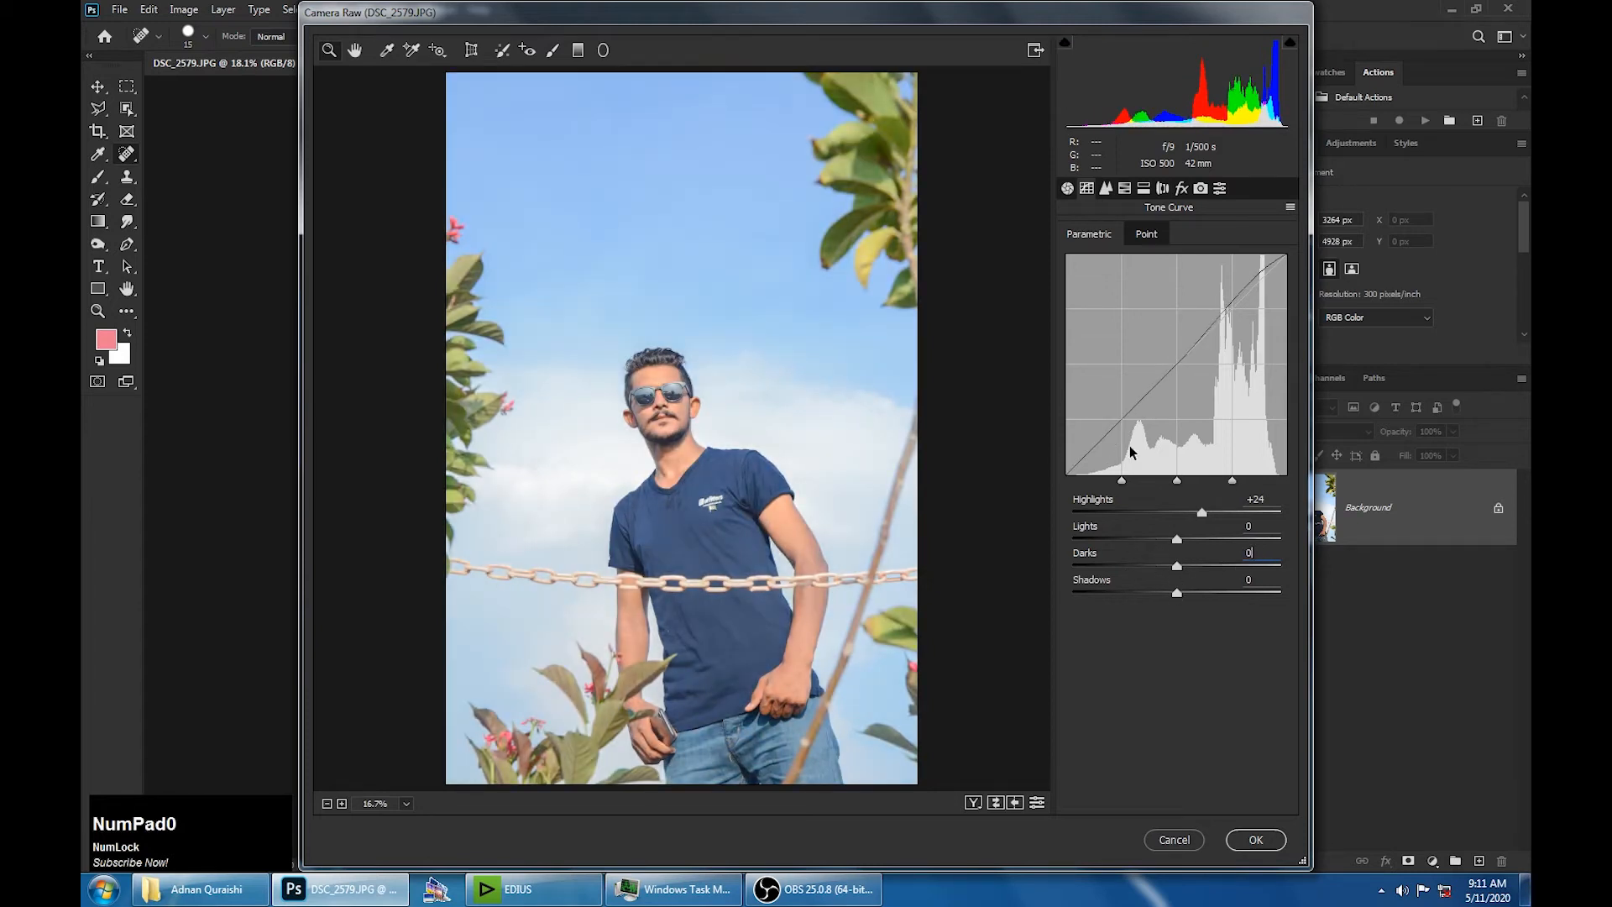
# Shift the HSL hues toward cyan by setting Aquas to +100, Blues to -39 and Purples to -100
pyautogui.click(1105, 190)
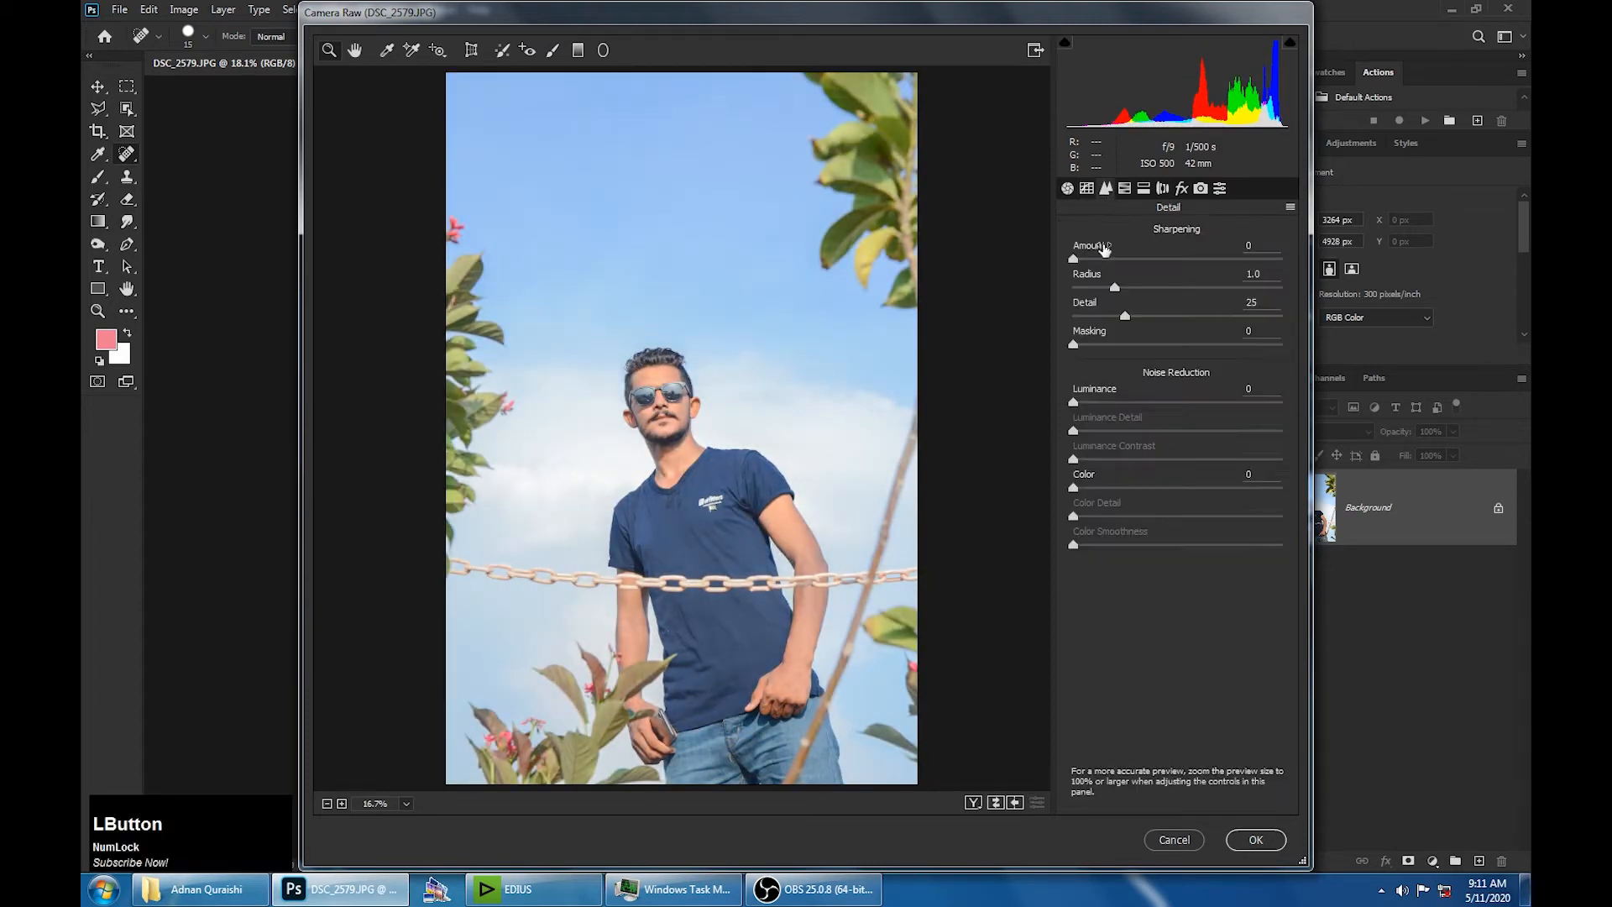
pyautogui.click(1124, 188)
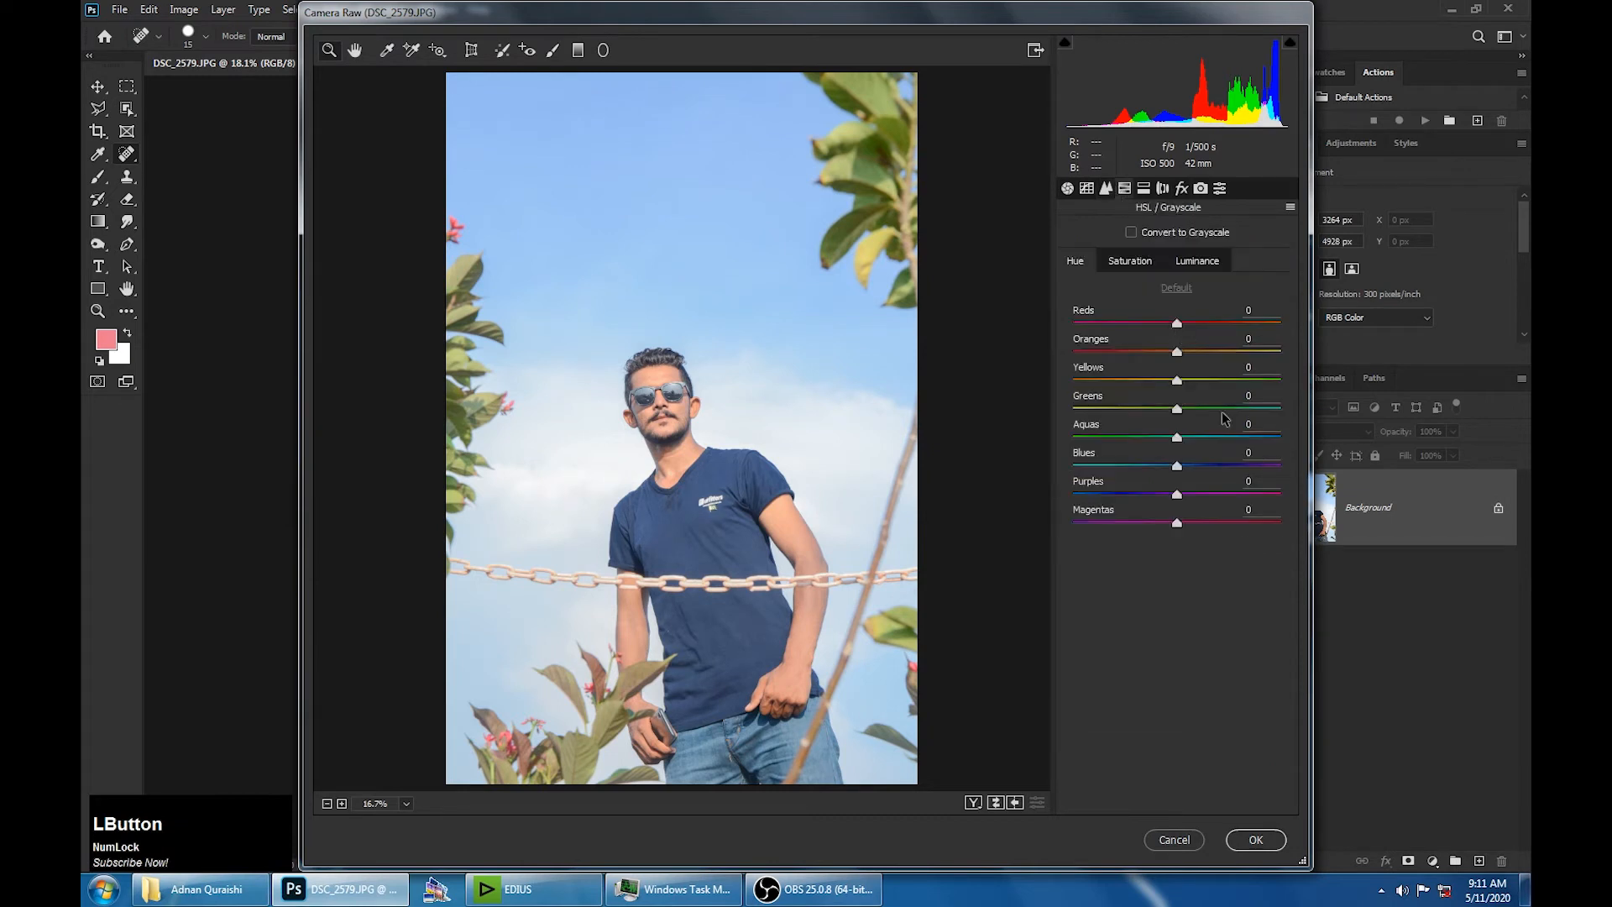
pyautogui.moveTo(1176, 466); pyautogui.dragTo(1016, 476)
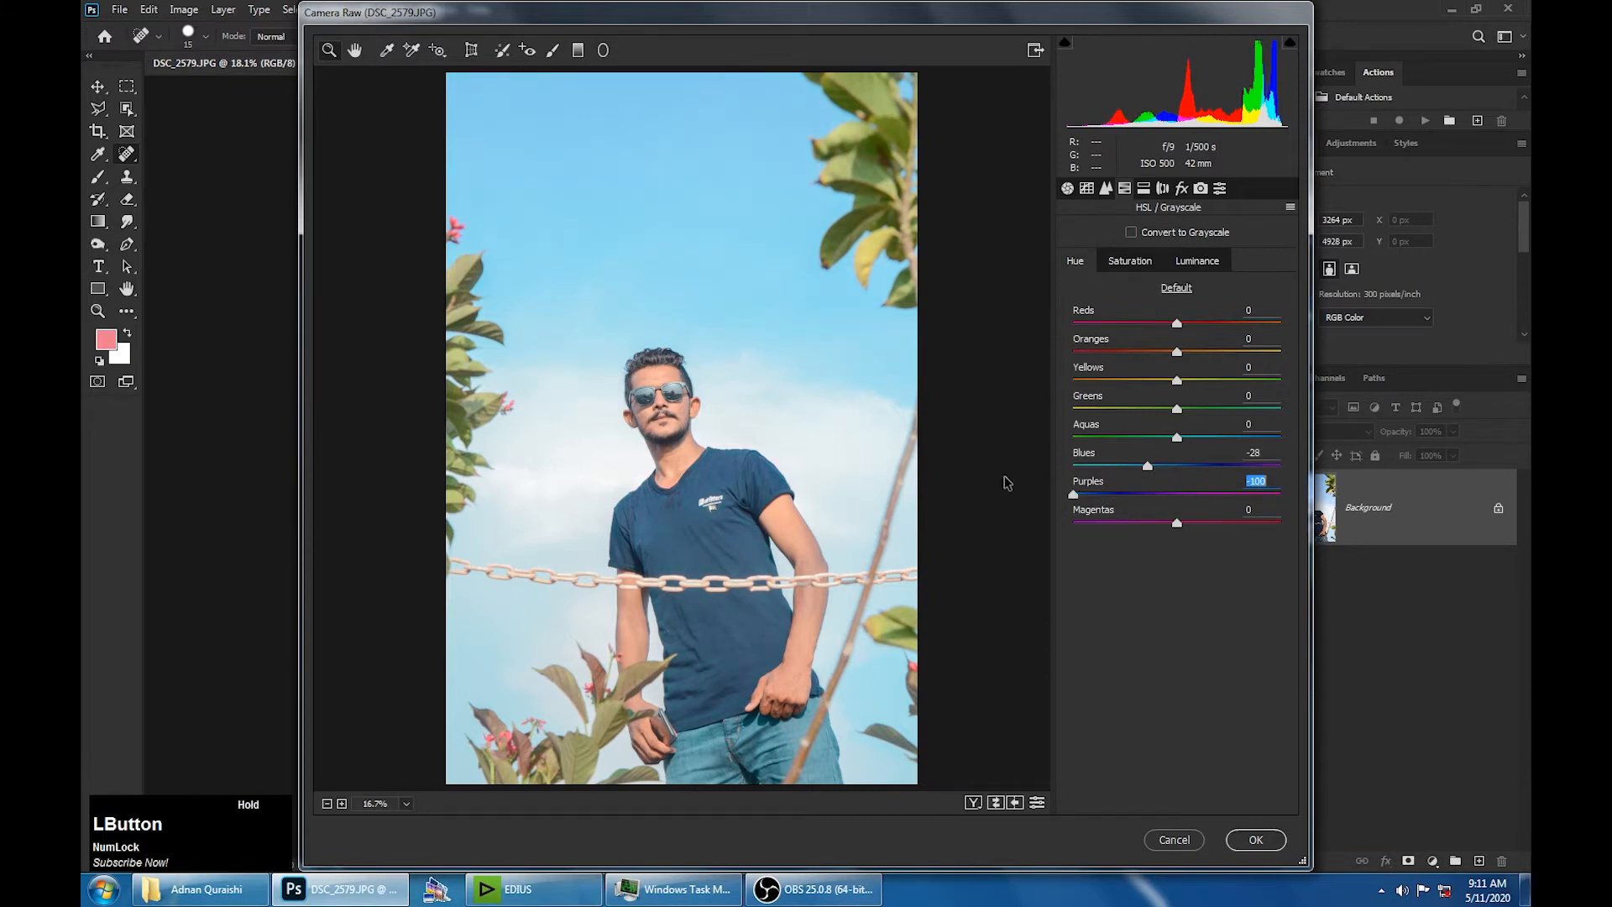
pyautogui.moveTo(1148, 466); pyautogui.dragTo(1280, 466)
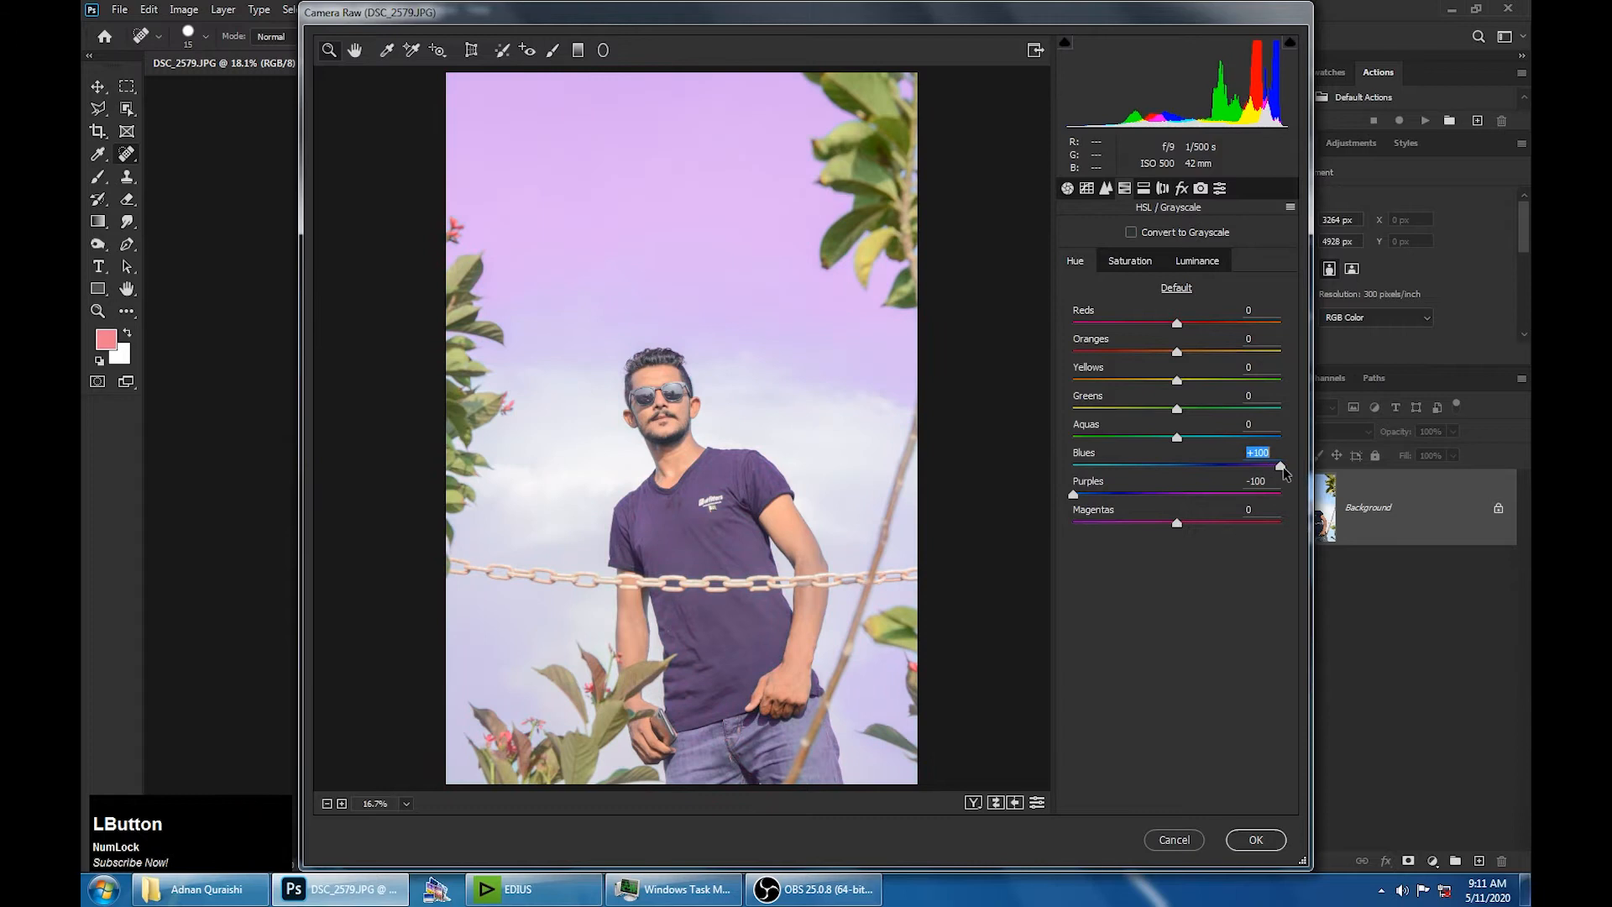
pyautogui.moveTo(1073, 494); pyautogui.dragTo(1088, 495)
pyautogui.write('0')
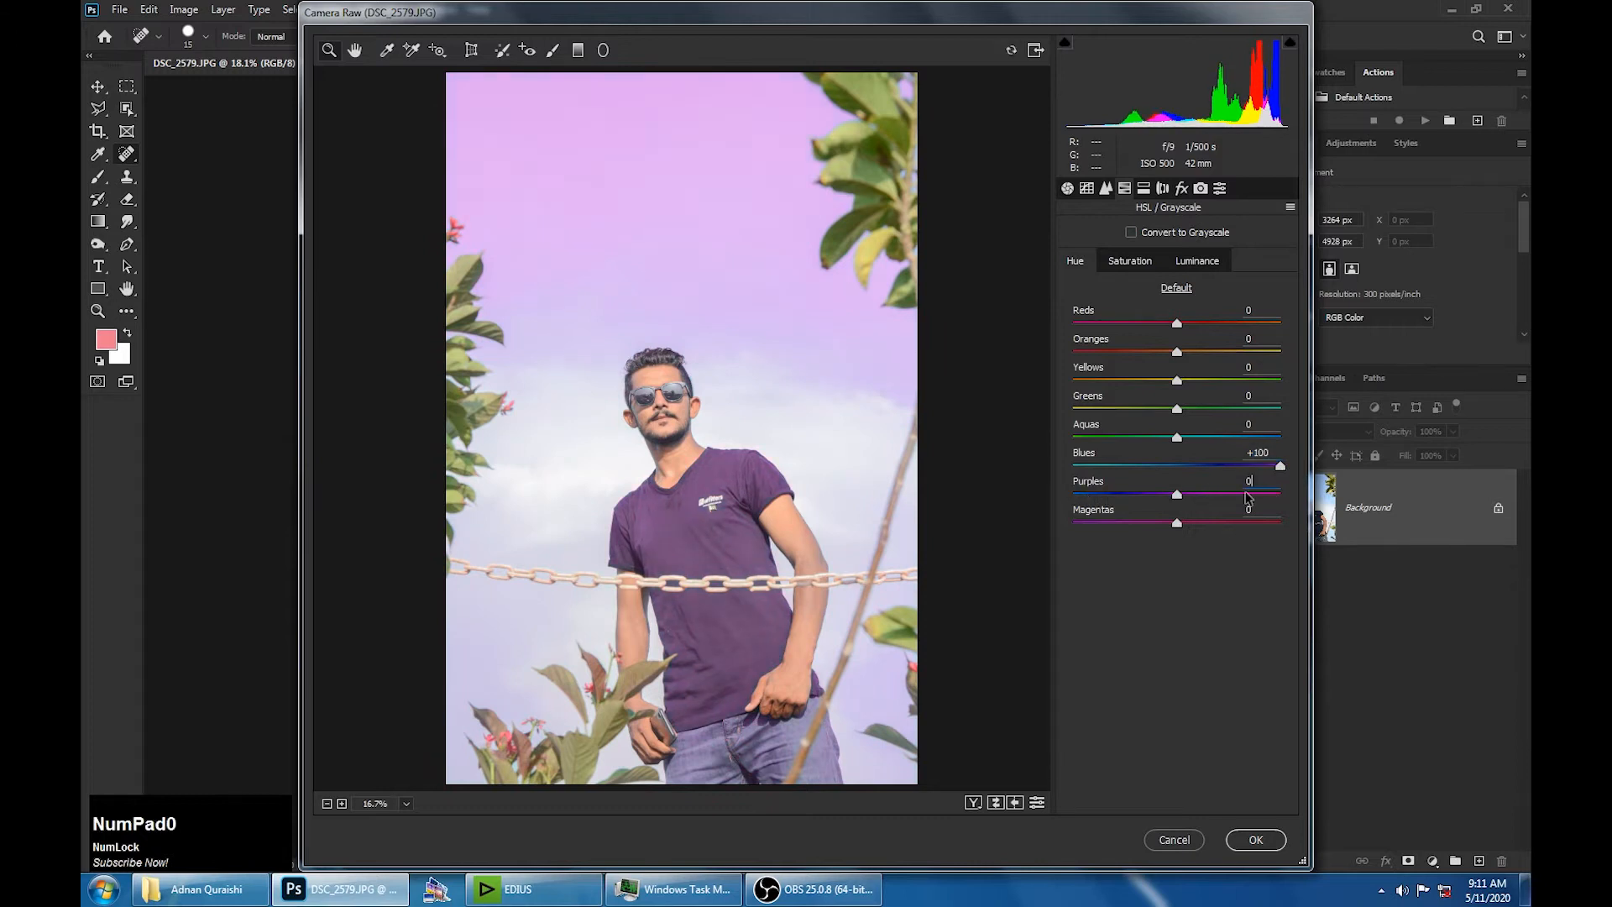
pyautogui.moveTo(1279, 466)
pyautogui.mouseDown()
pyautogui.moveTo(1095, 464)
pyautogui.moveTo(1318, 442)
pyautogui.moveTo(1147, 437)
pyautogui.moveTo(1295, 446)
pyautogui.mouseUp()
pyautogui.moveTo(1179, 492); pyautogui.dragTo(1068, 495)
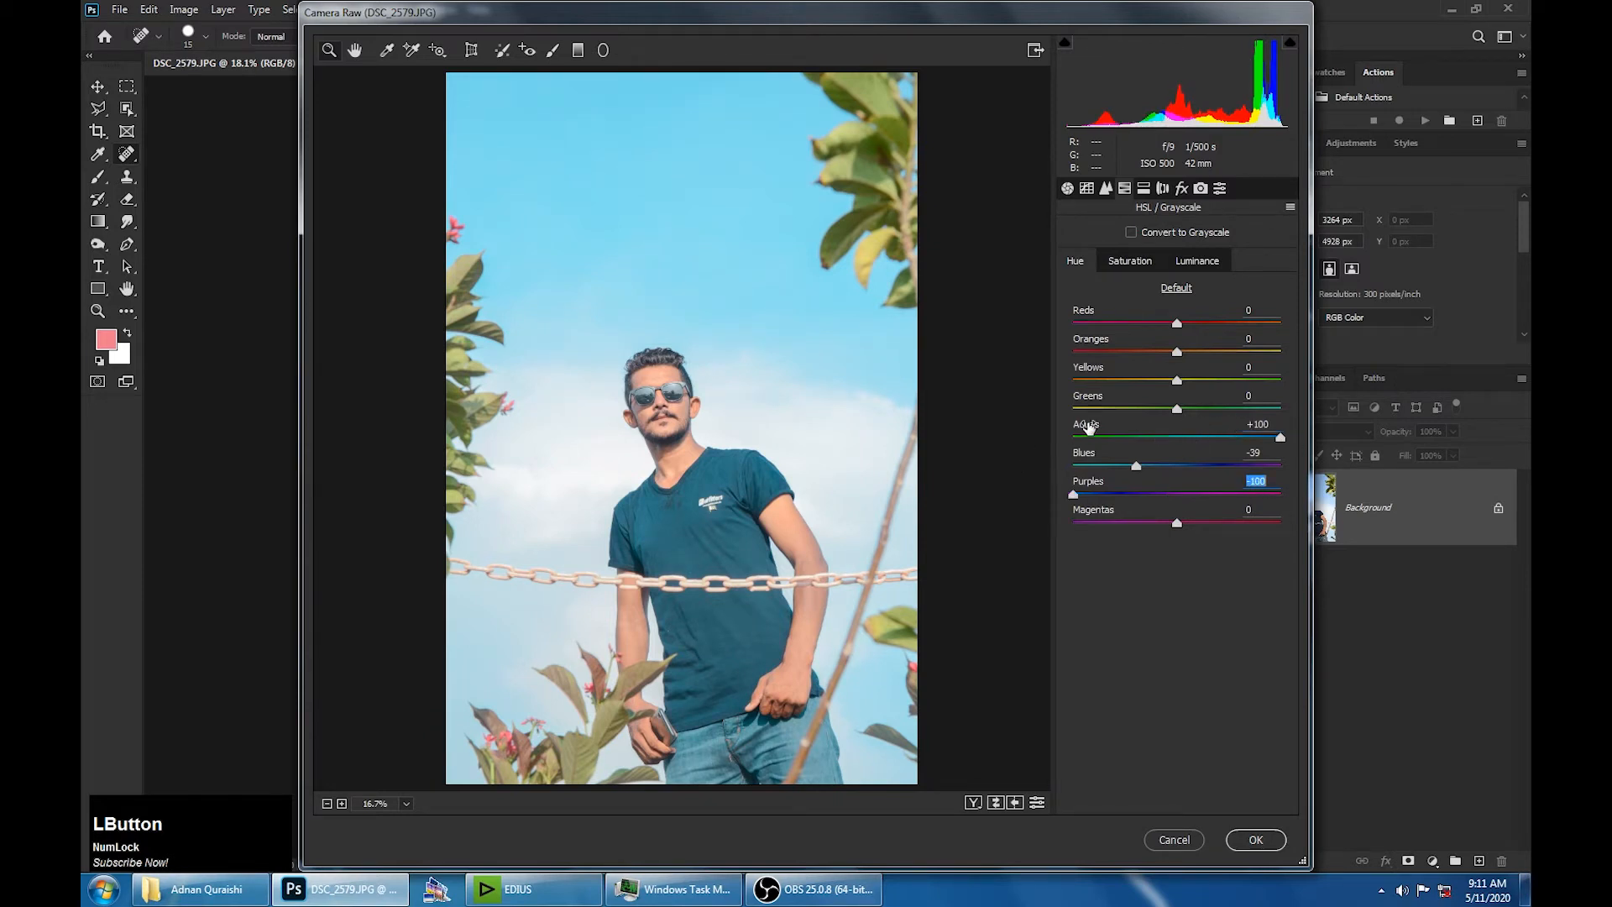
# Set the HSL saturation of Greens, Aquas, Purples and Magentas to +100 and of Blues to +52
pyautogui.click(1132, 264)
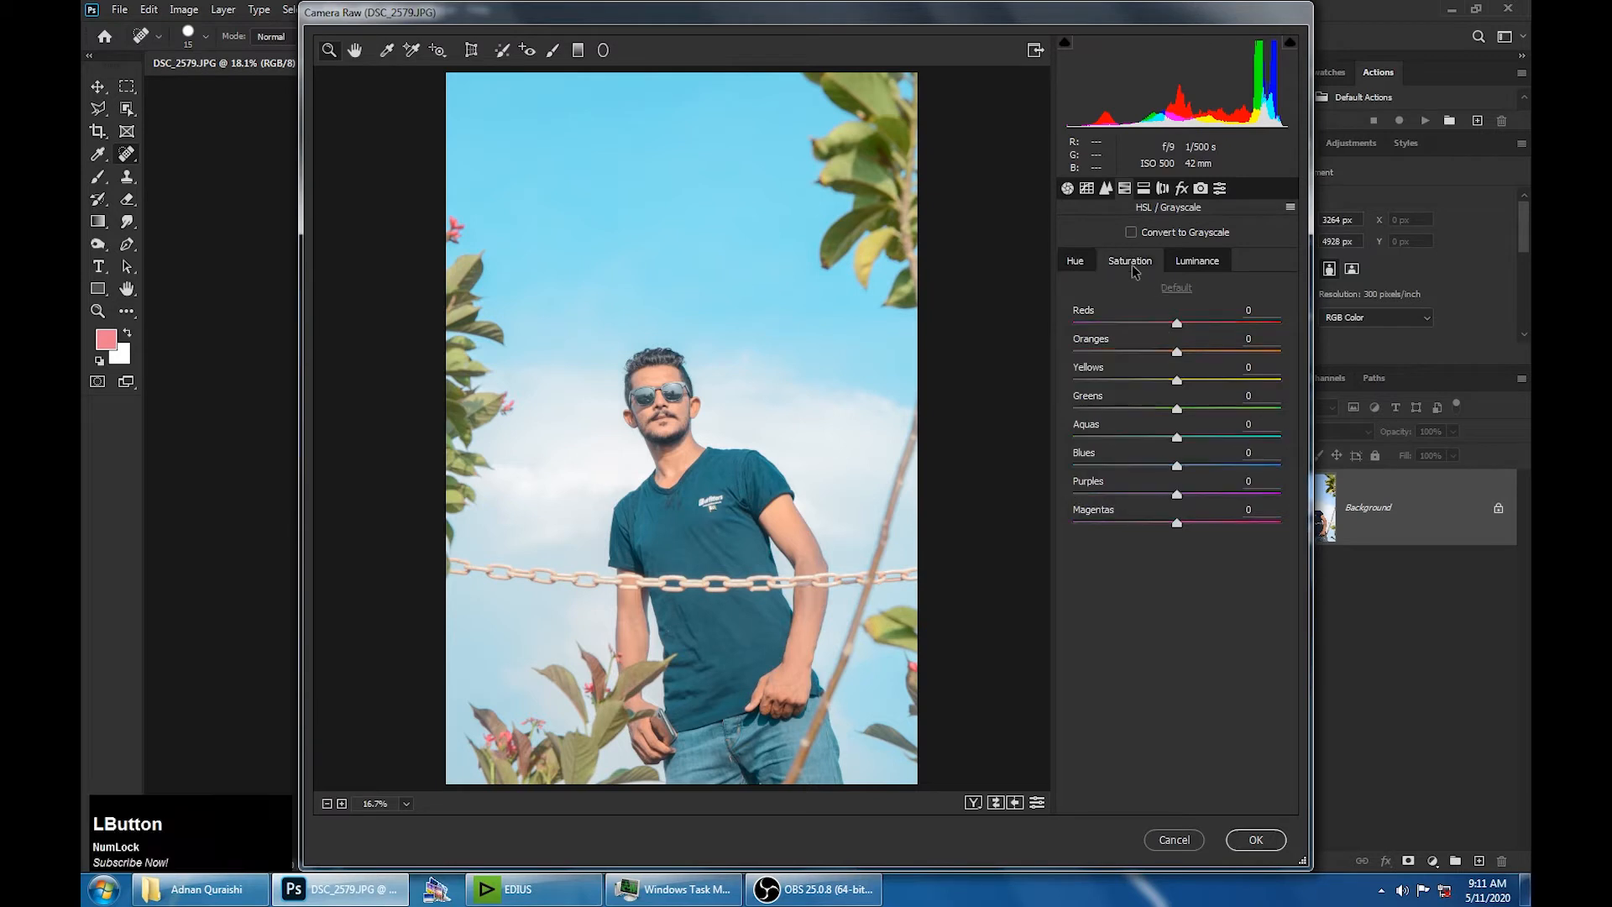
pyautogui.moveTo(1176, 465); pyautogui.dragTo(1304, 458)
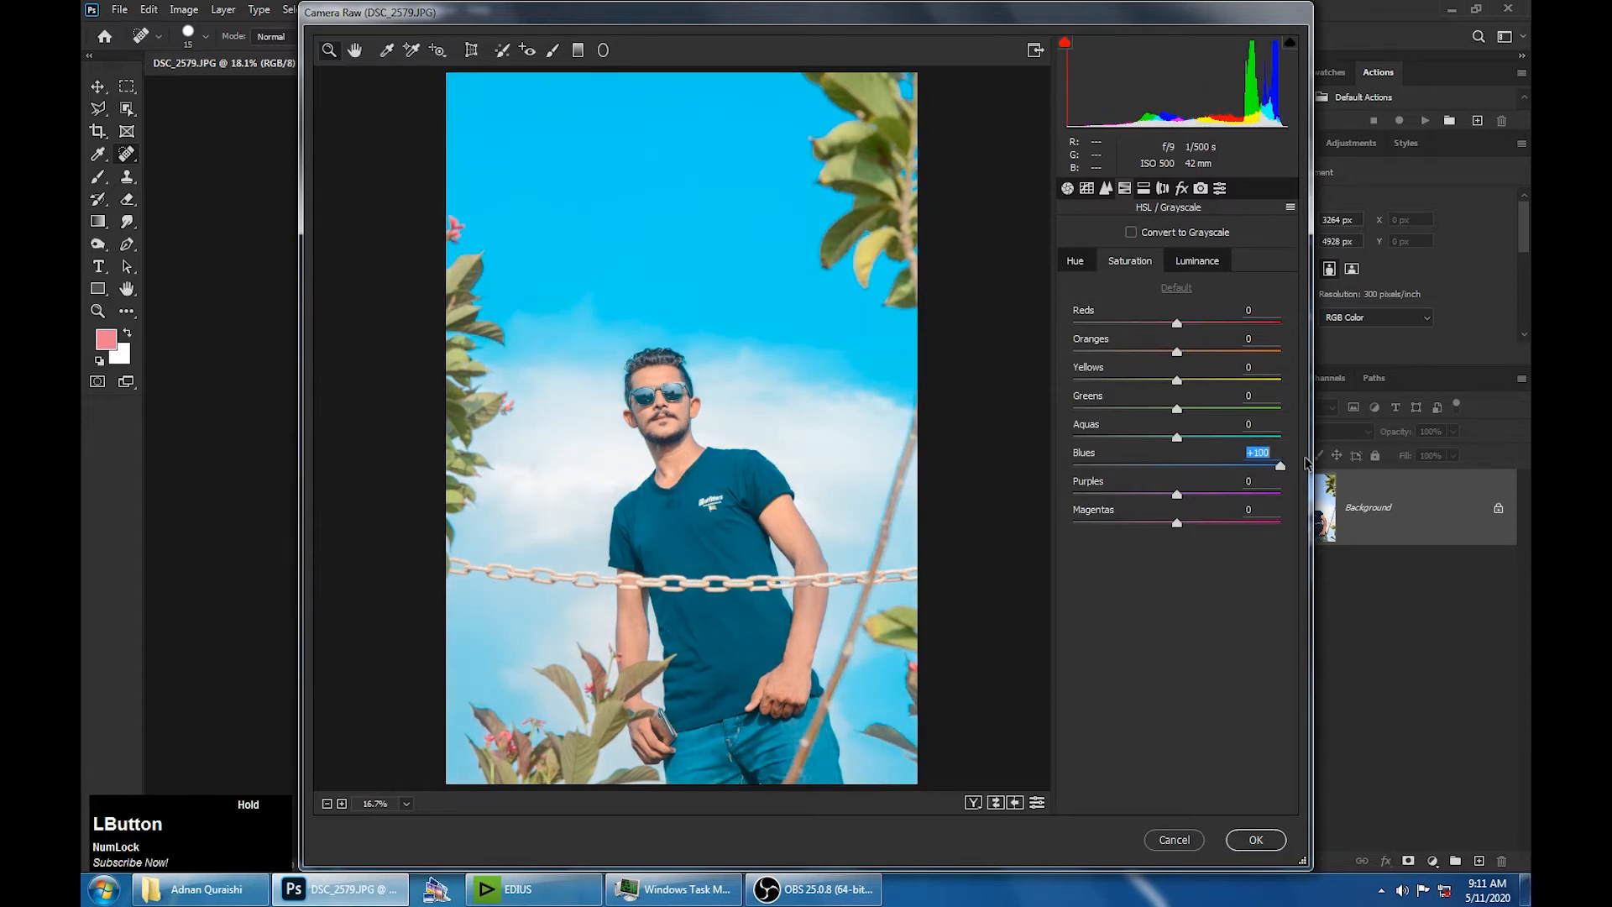
pyautogui.moveTo(1306, 464)
pyautogui.mouseDown()
pyautogui.moveTo(1209, 466)
pyautogui.moveTo(1243, 466)
pyautogui.moveTo(1188, 437)
pyautogui.moveTo(1297, 443)
pyautogui.mouseUp()
pyautogui.moveTo(1191, 408); pyautogui.dragTo(1313, 388)
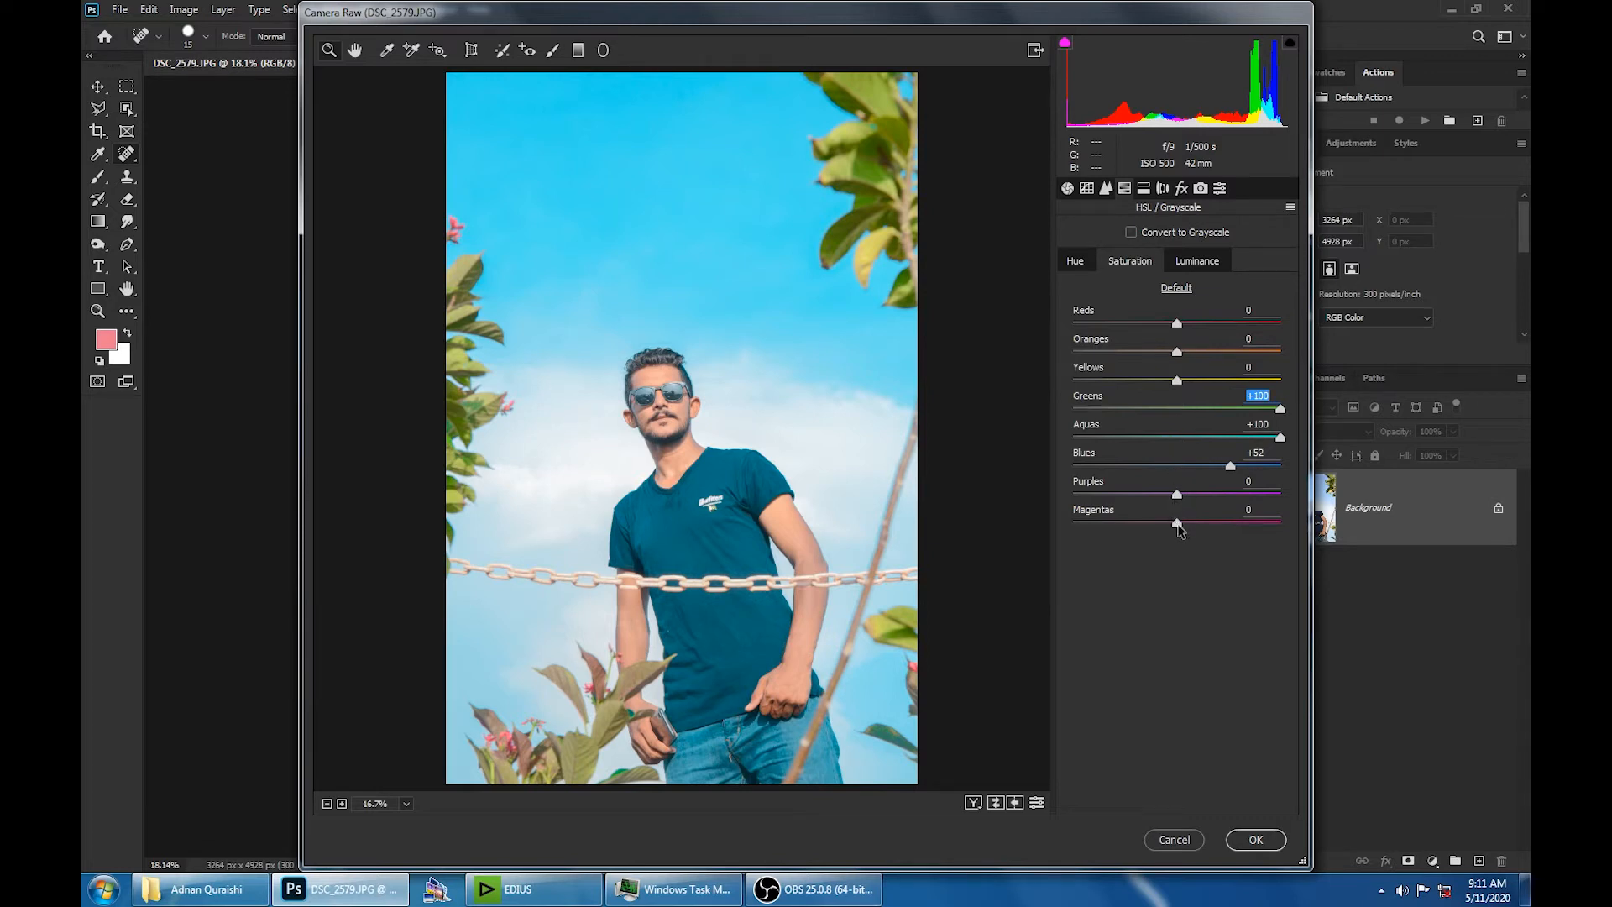
pyautogui.moveTo(1177, 523); pyautogui.dragTo(1302, 527)
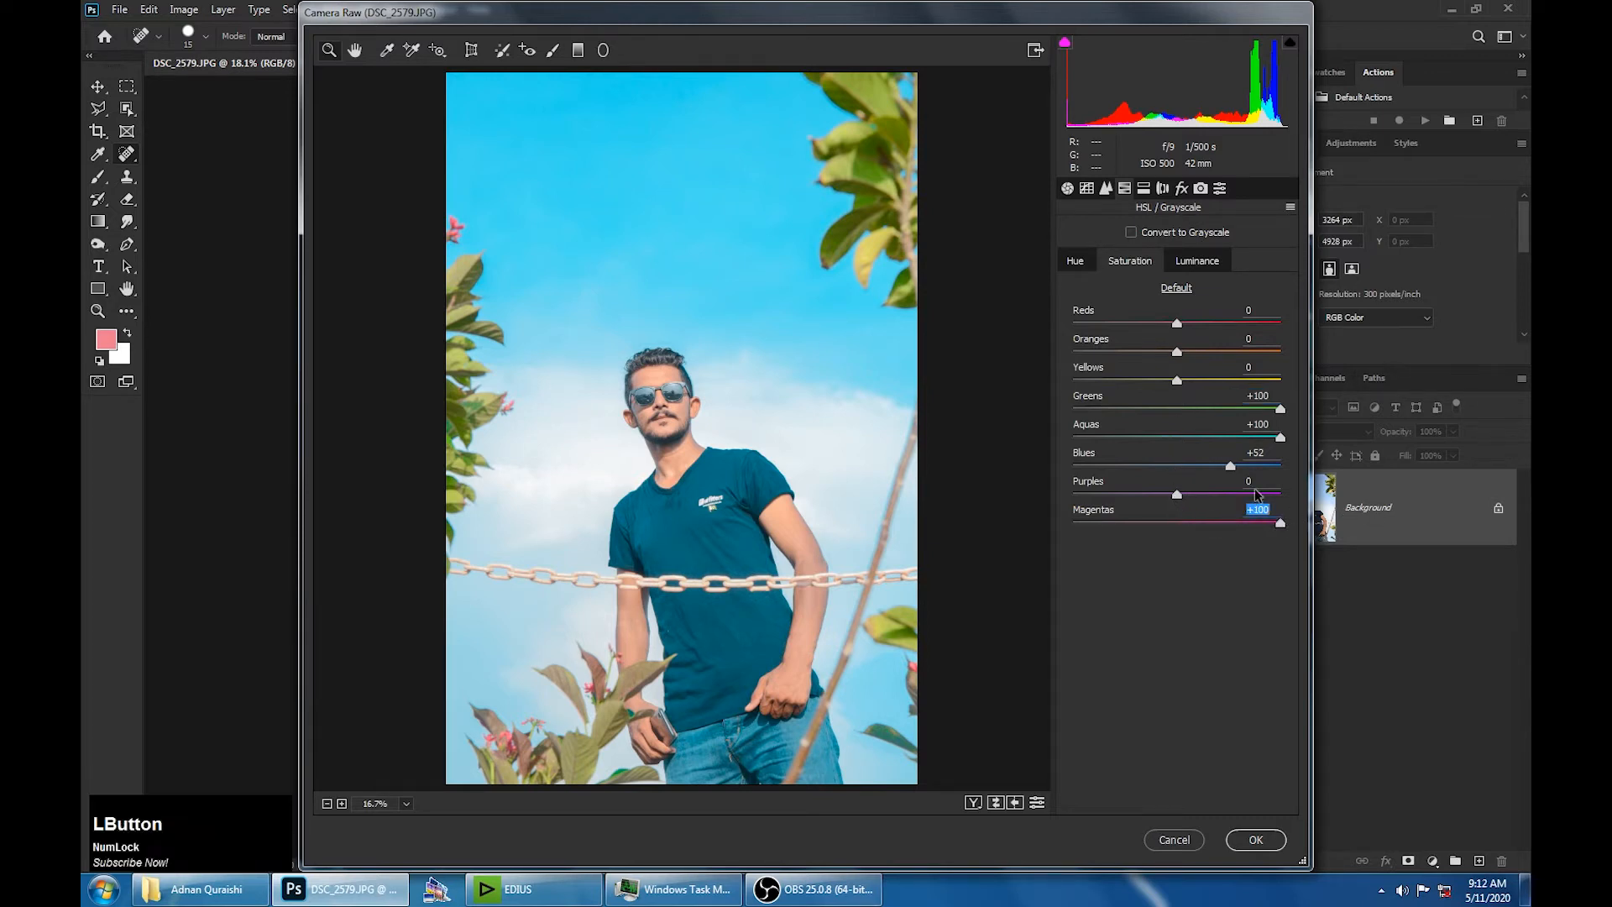
pyautogui.moveTo(1205, 497); pyautogui.dragTo(1343, 498)
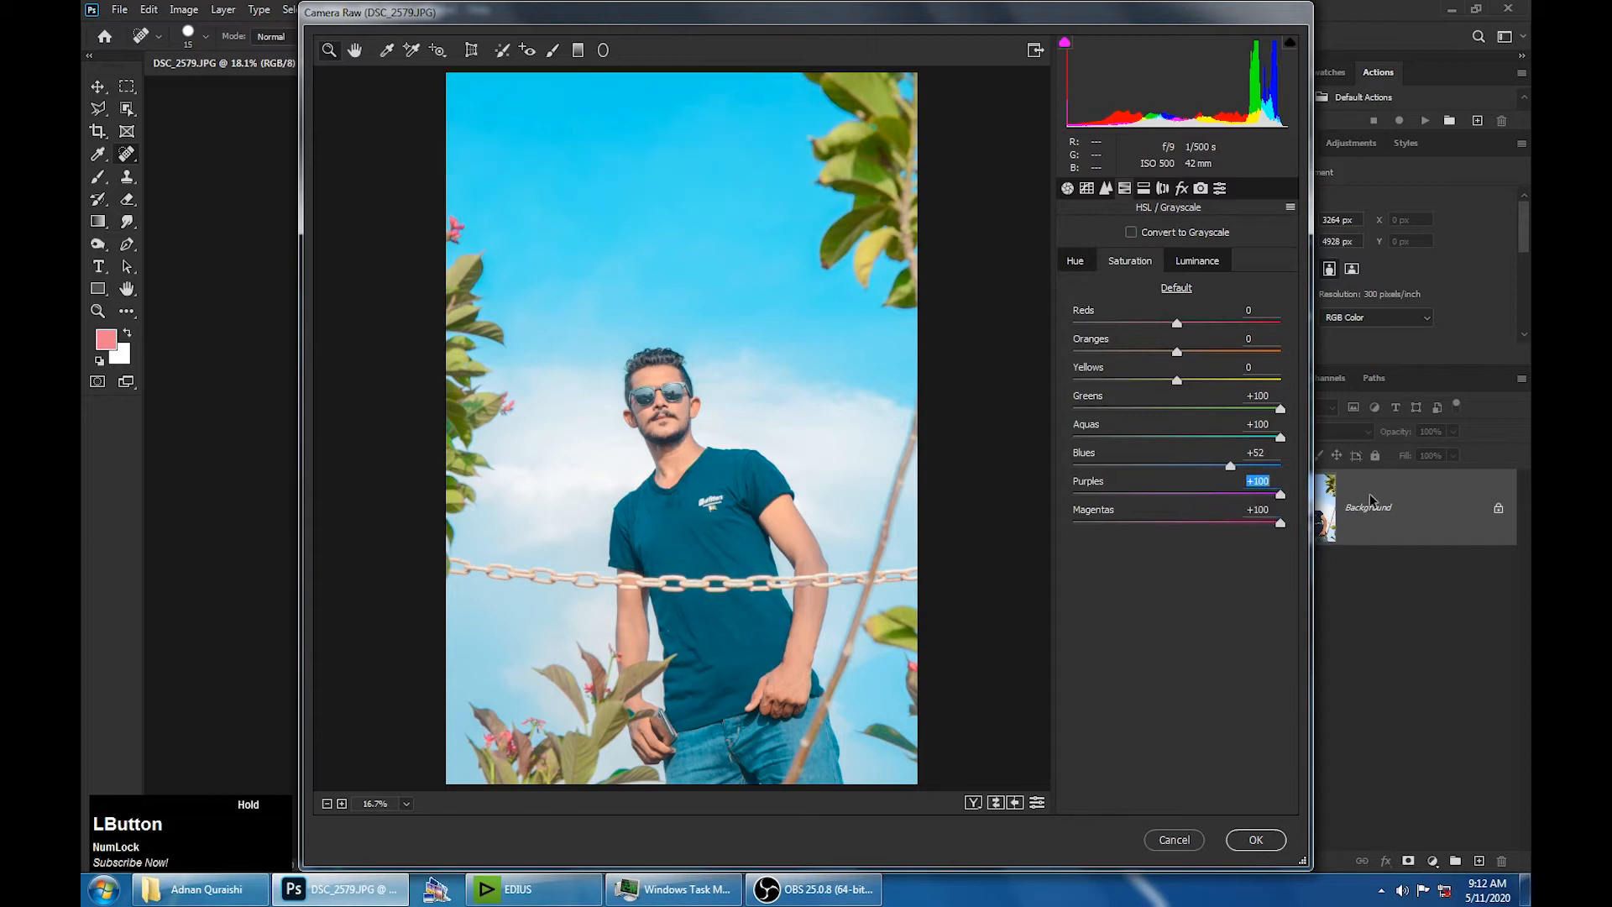
# Set the HSL luminance of Blues to -58 and Greens to -22, add a dark post-crop vignette and apply the Camera Raw filter
pyautogui.click(1190, 264)
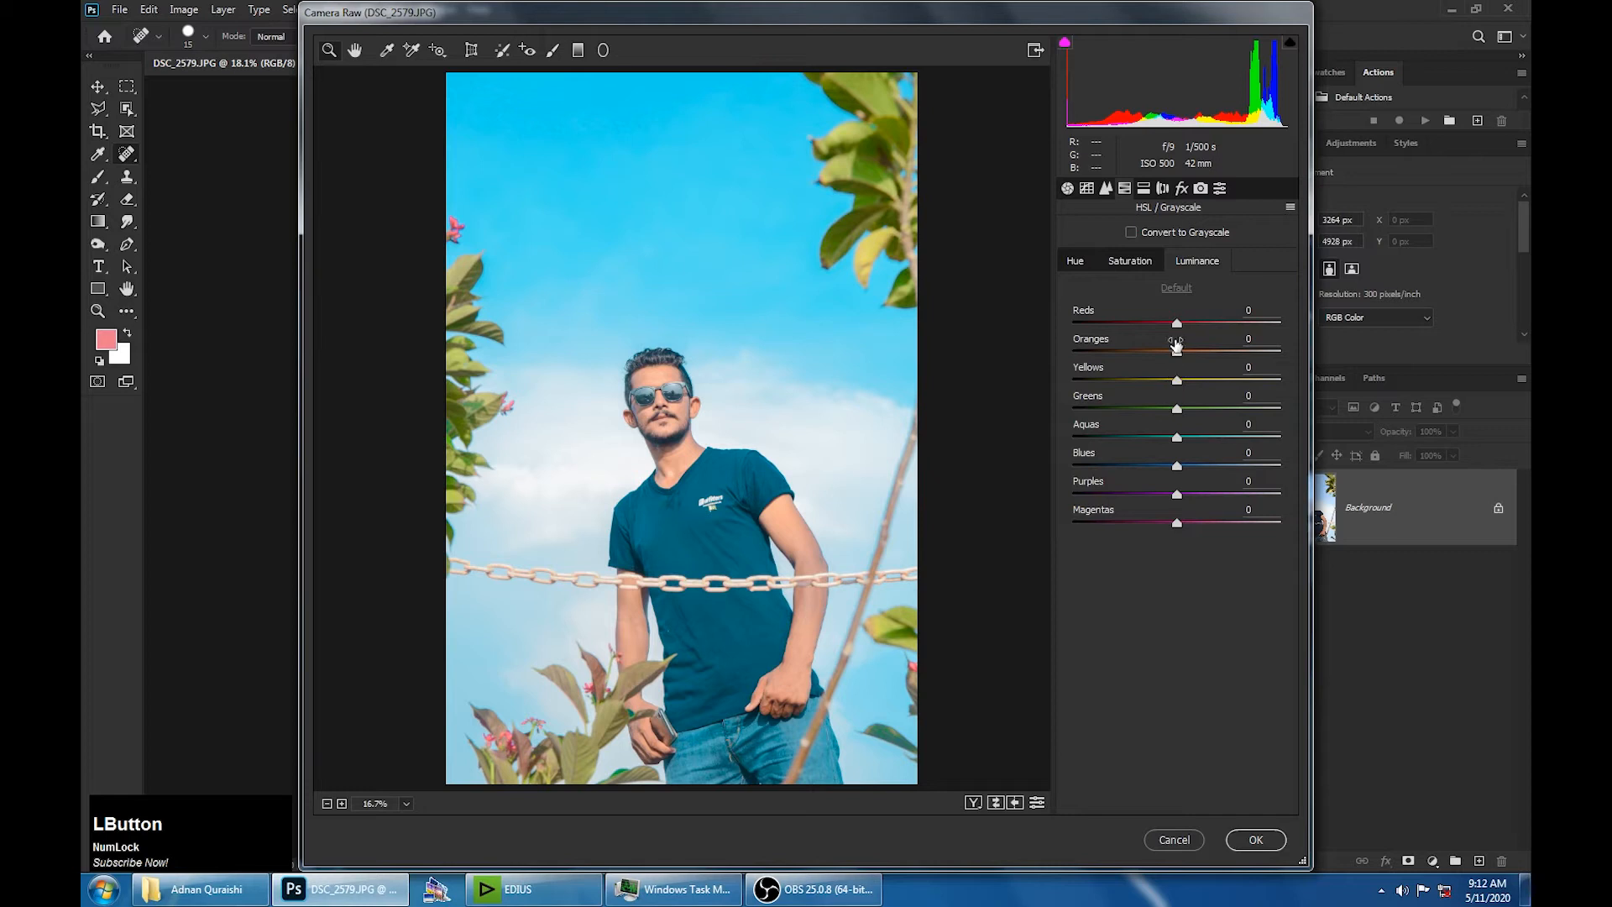
pyautogui.moveTo(1183, 467); pyautogui.dragTo(1155, 411)
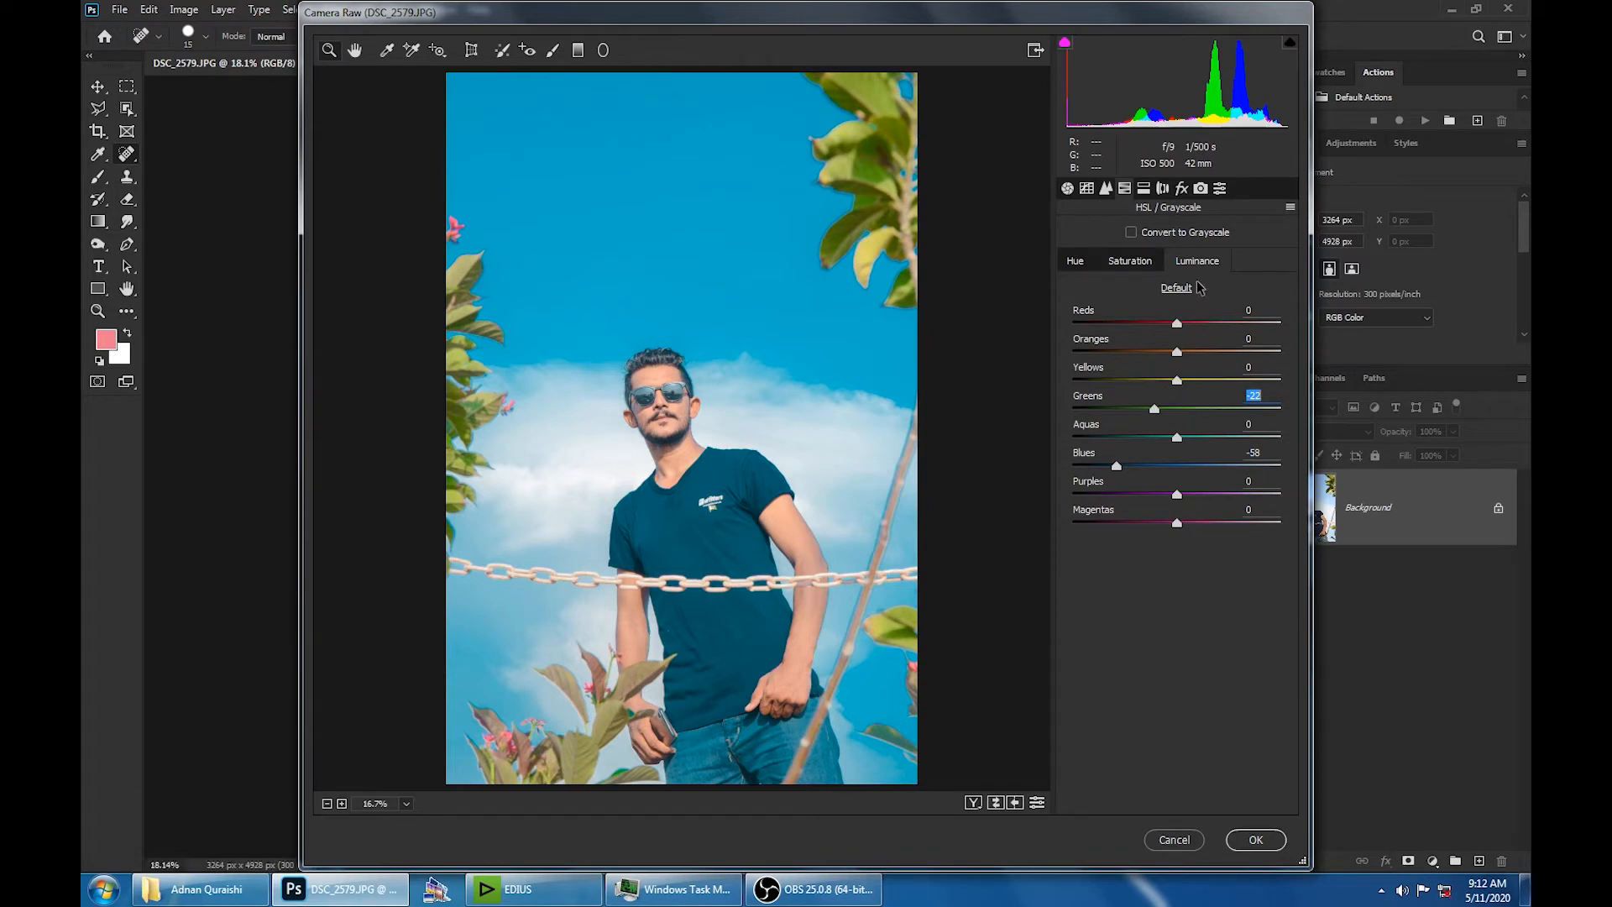
pyautogui.click(1163, 189)
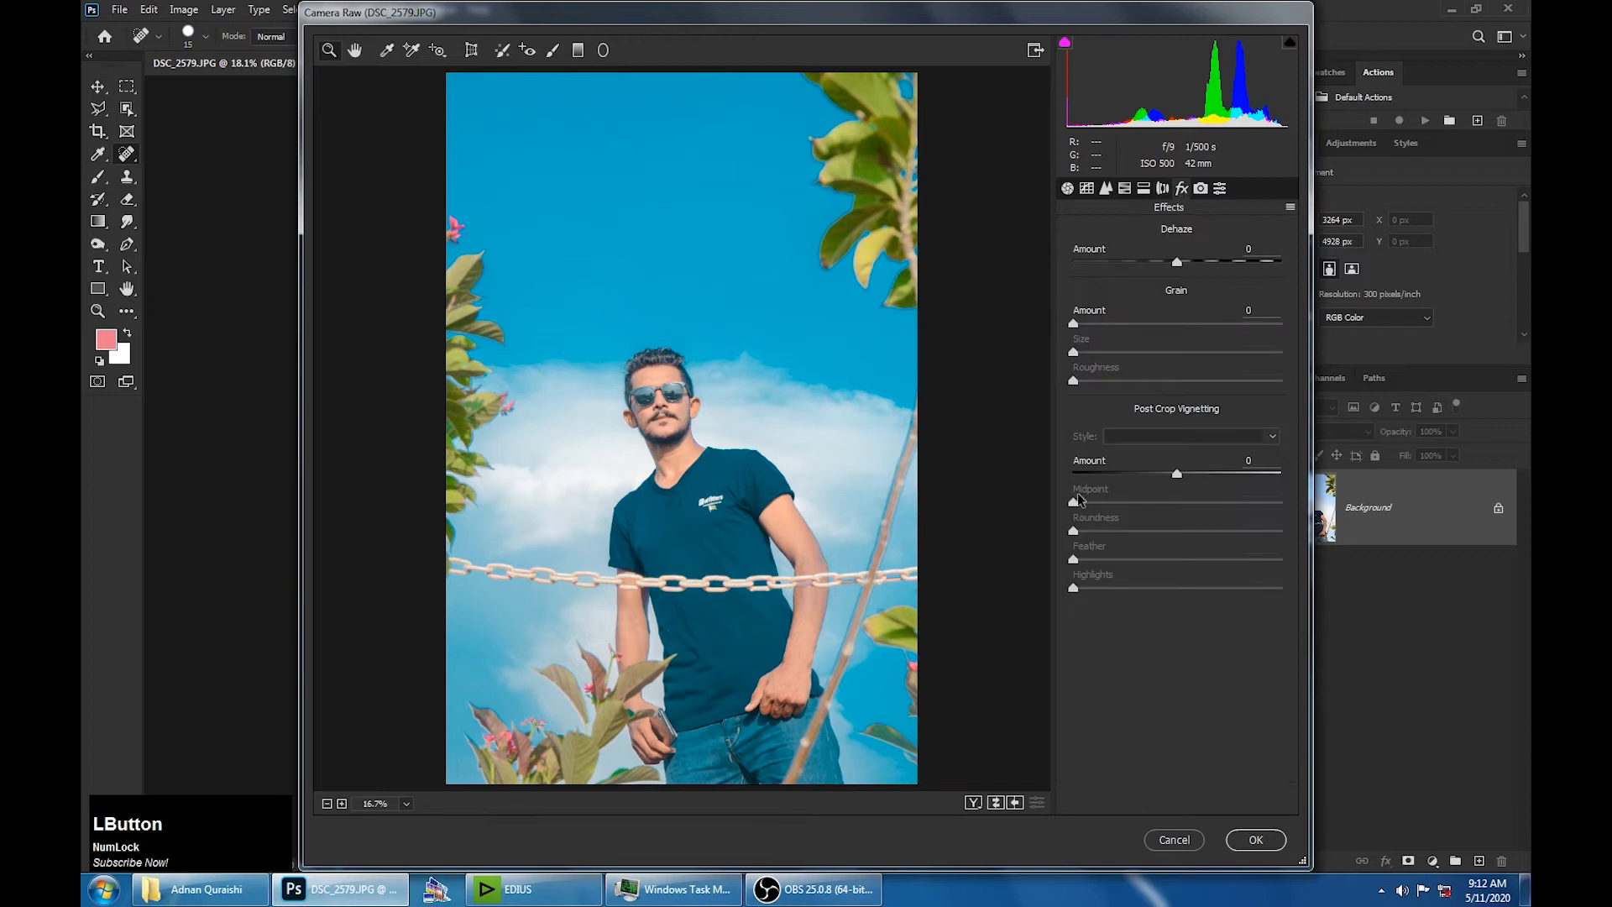
pyautogui.moveTo(1176, 473); pyautogui.dragTo(1135, 472)
pyautogui.click(1255, 841)
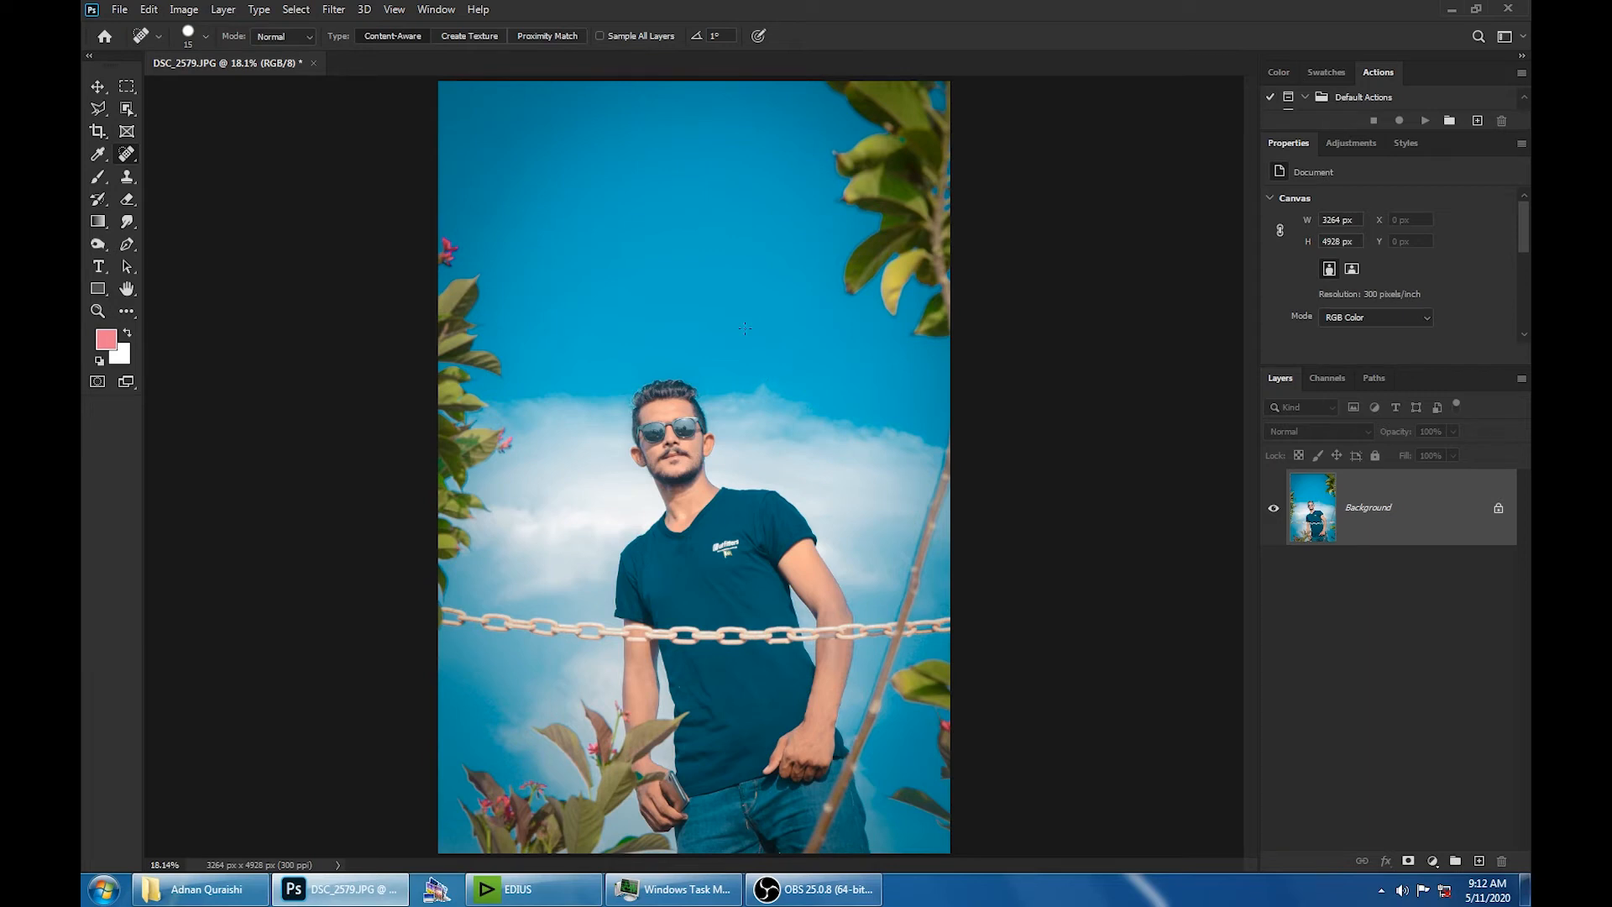
# Add a white text layer reading "SKY" in the sky above the man
pyautogui.press('t')
pyautogui.click(589, 296)
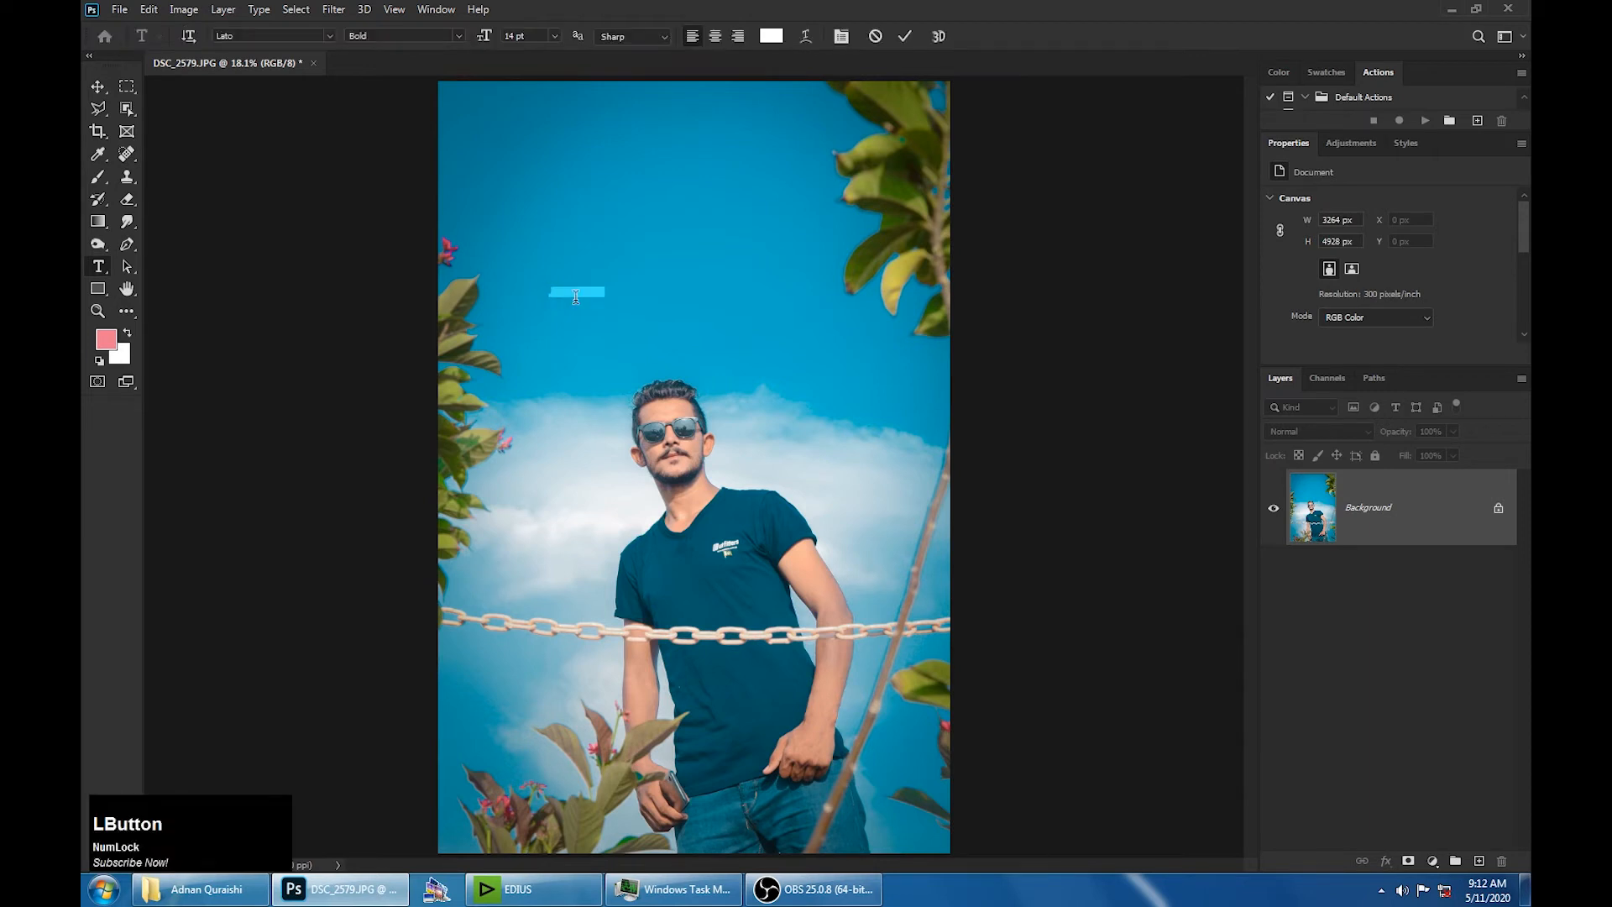
pyautogui.press('capslock')
pyautogui.press('capslock')
pyautogui.press('capslock')
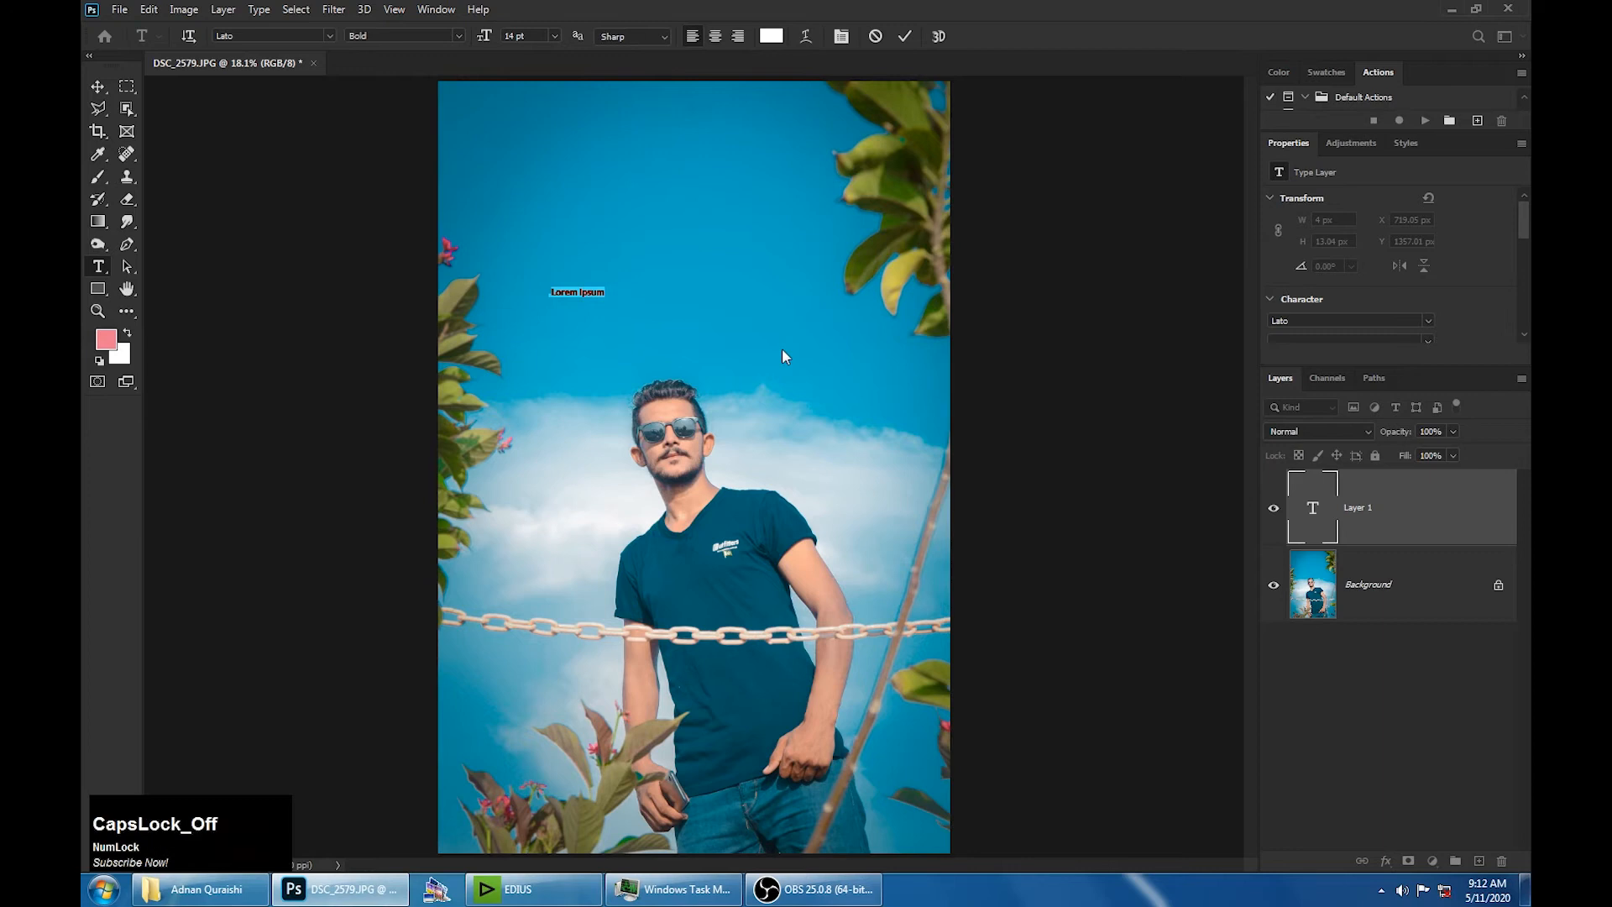
pyautogui.write('SKY')
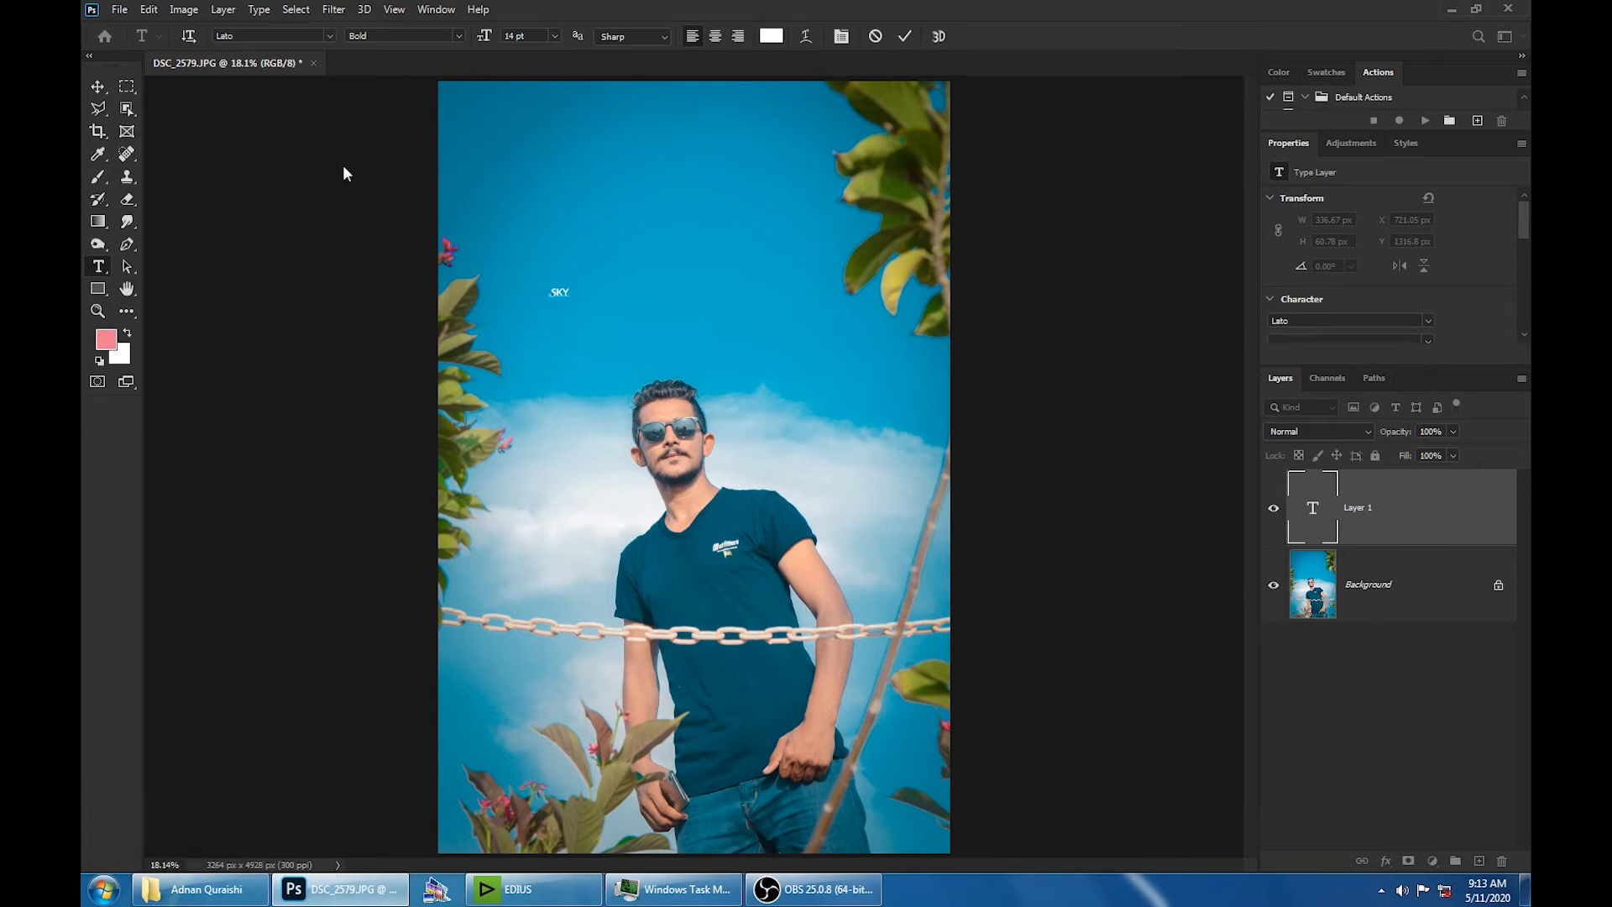
pyautogui.click(102, 94)
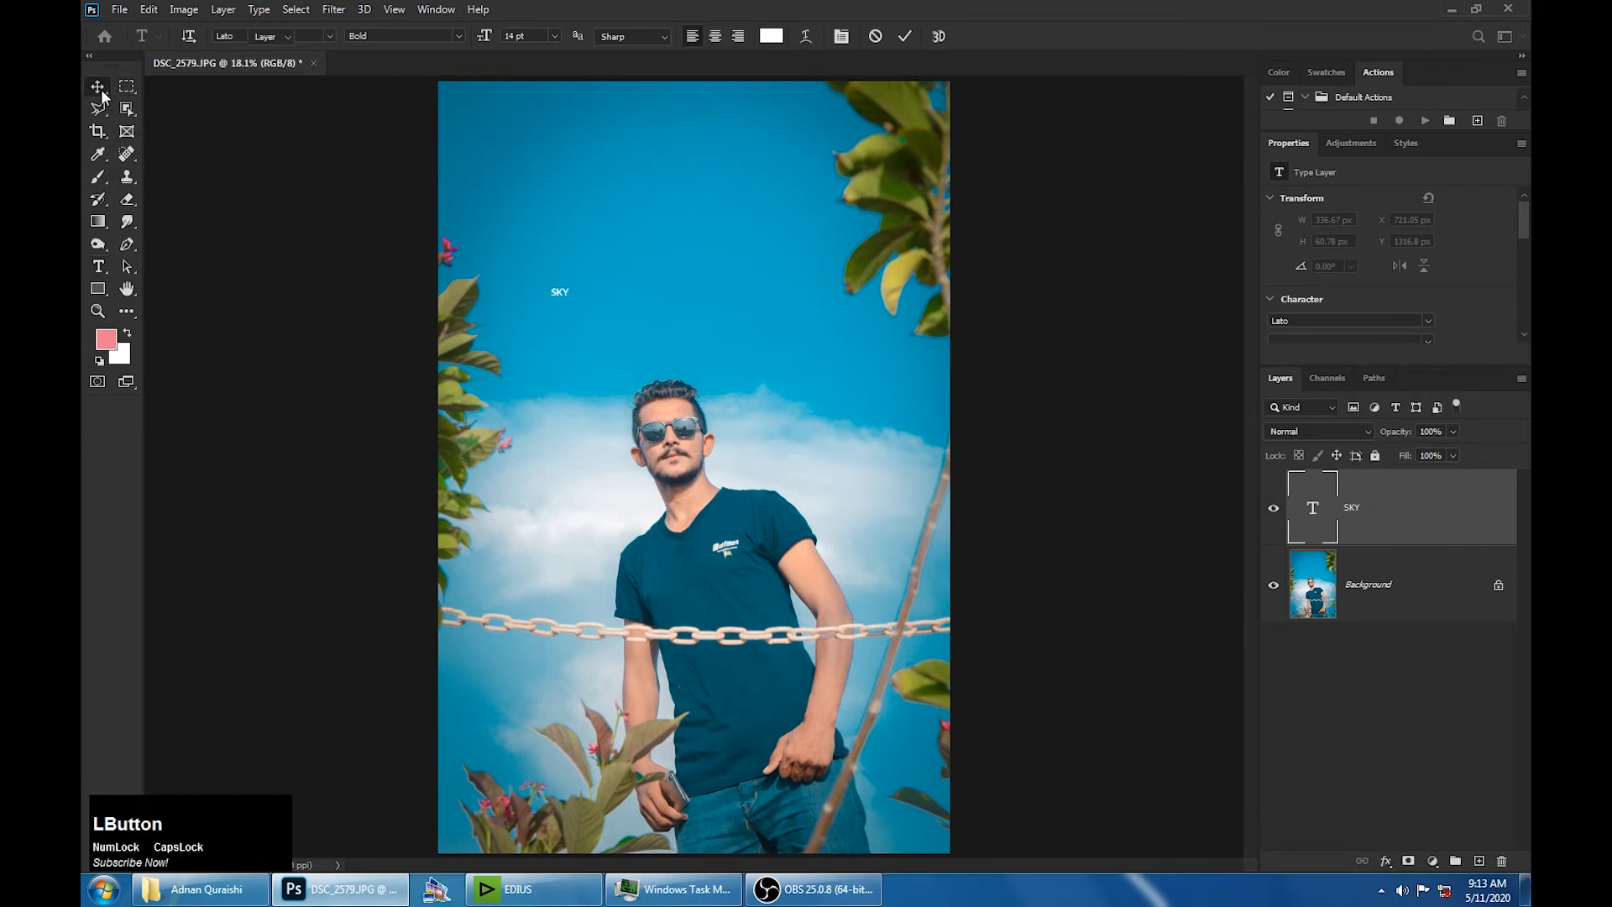
# Enlarge the SKY text proportionally to about 1689% and place it high in the sky above the man's head
pyautogui.hotkey('ctrl', 't')
pyautogui.moveTo(578, 301); pyautogui.dragTo(833, 477)
pyautogui.moveTo(695, 370); pyautogui.dragTo(677, 208)
pyautogui.press('Return')
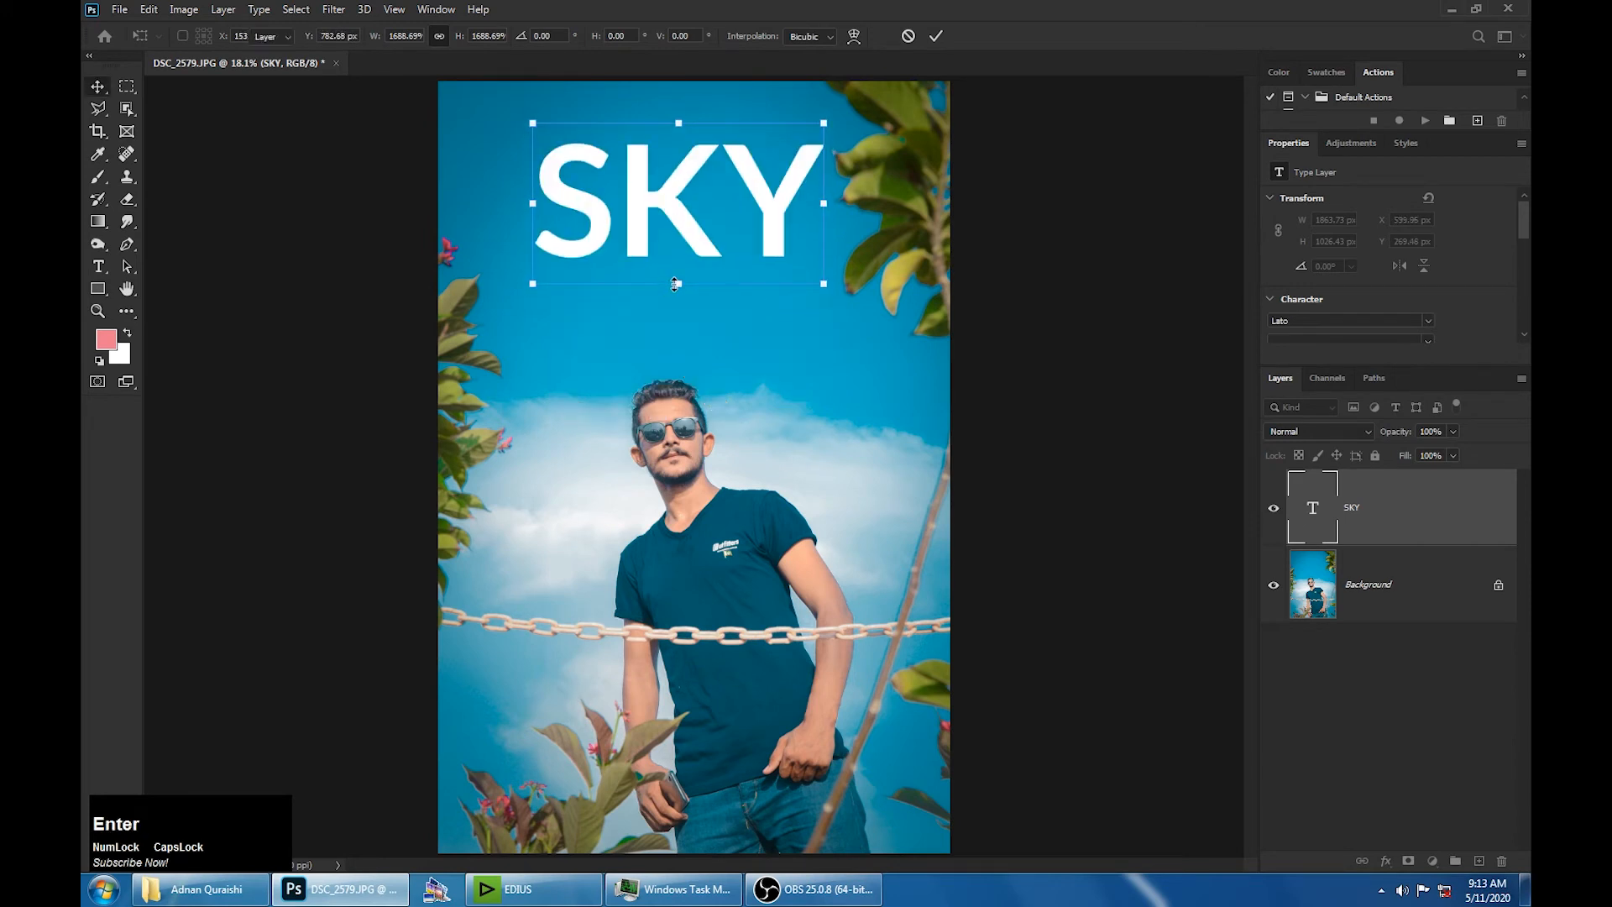
# Preview different fonts on the SKY text, set it to Marcellus SC Regular and shift the text slightly to the right
pyautogui.doubleClick(1286, 502)
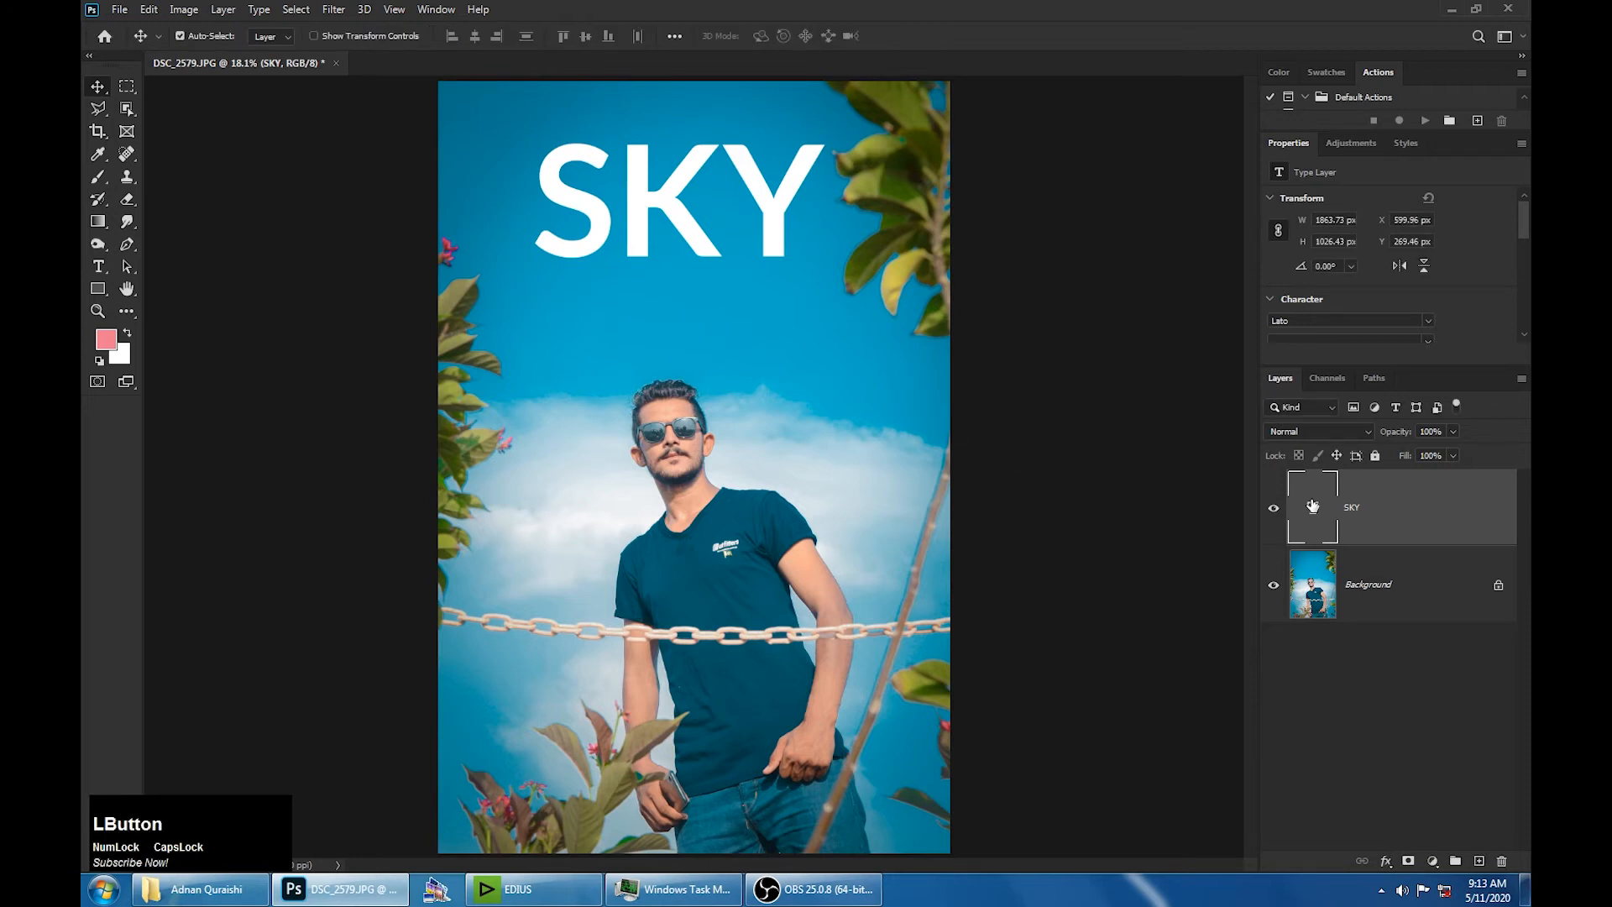
pyautogui.click(317, 38)
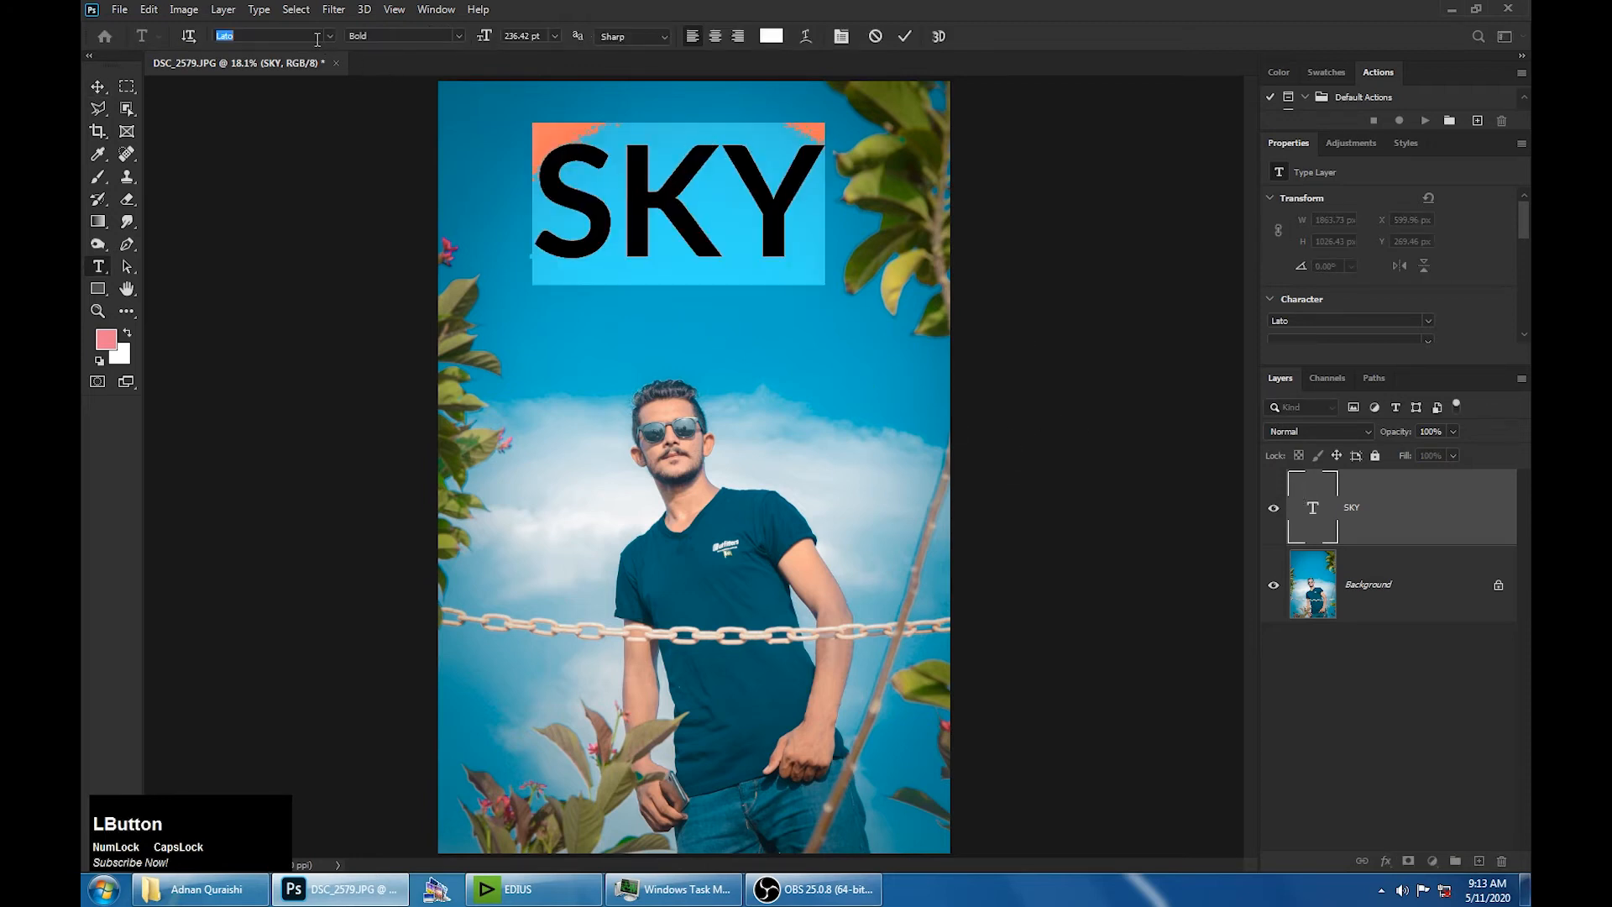
pyautogui.scroll(-3, 318, 39)
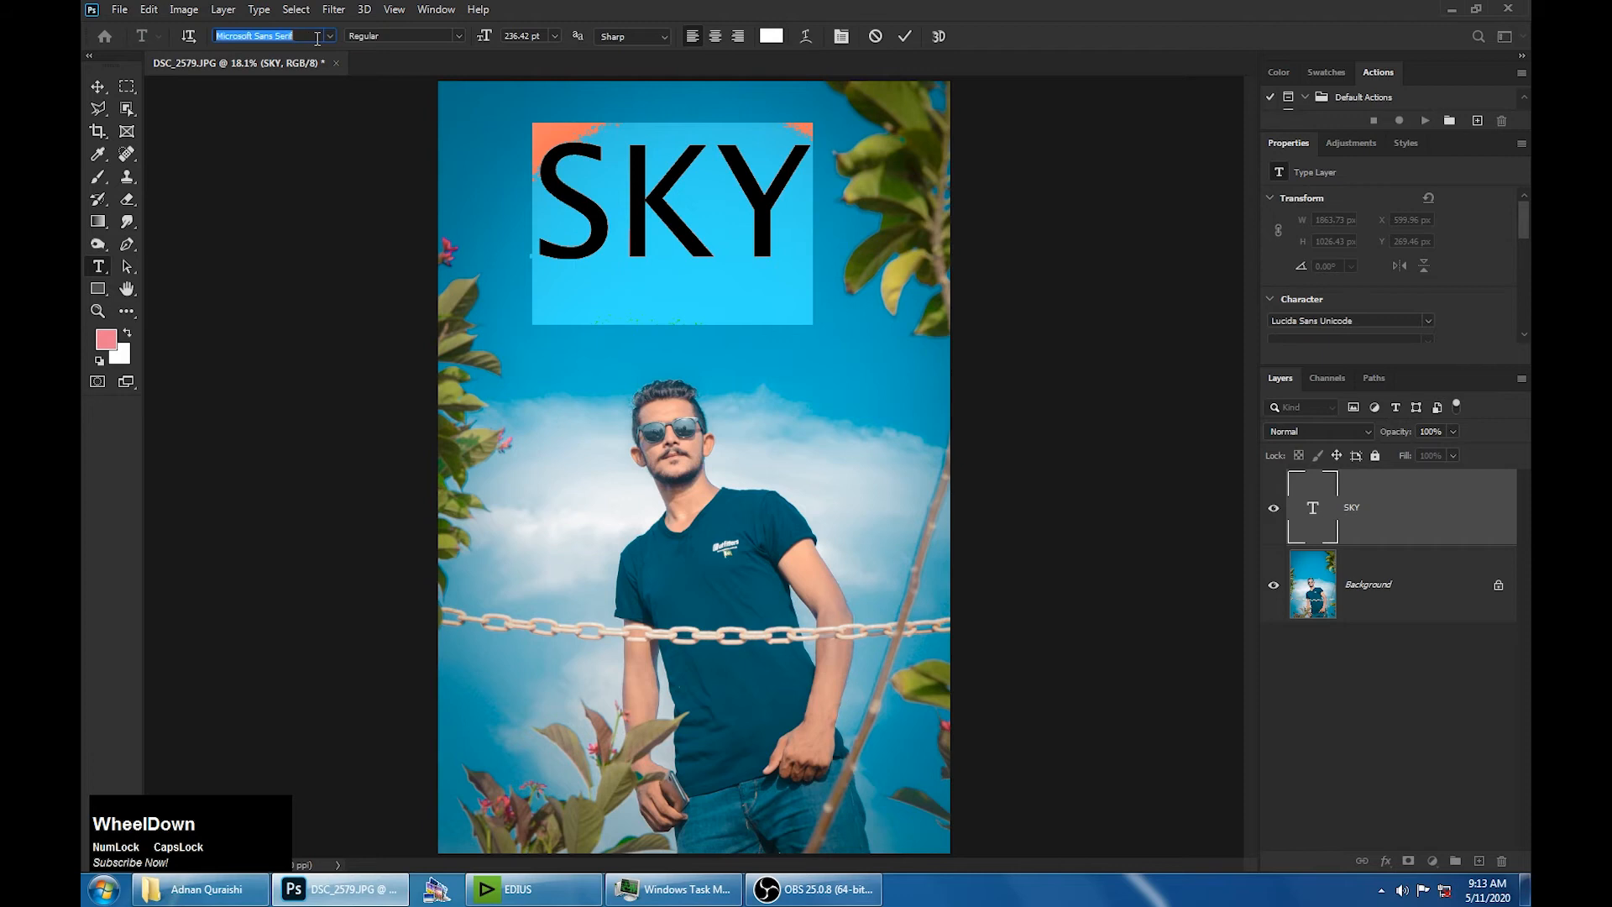
pyautogui.scroll(-3, 318, 38)
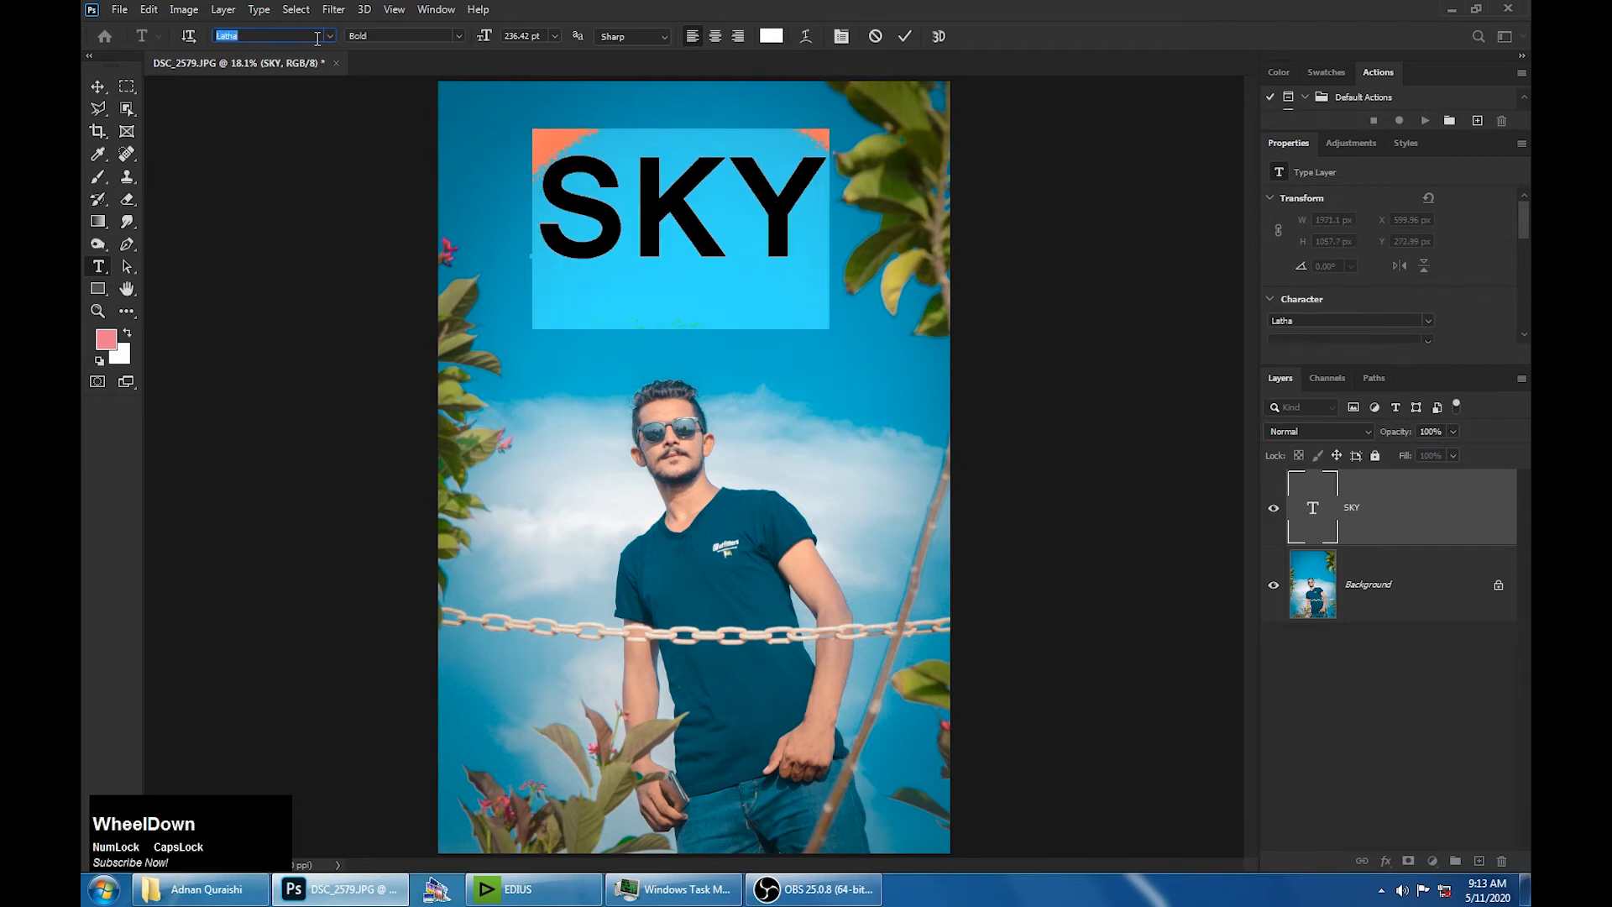
pyautogui.scroll(-3, 317, 38)
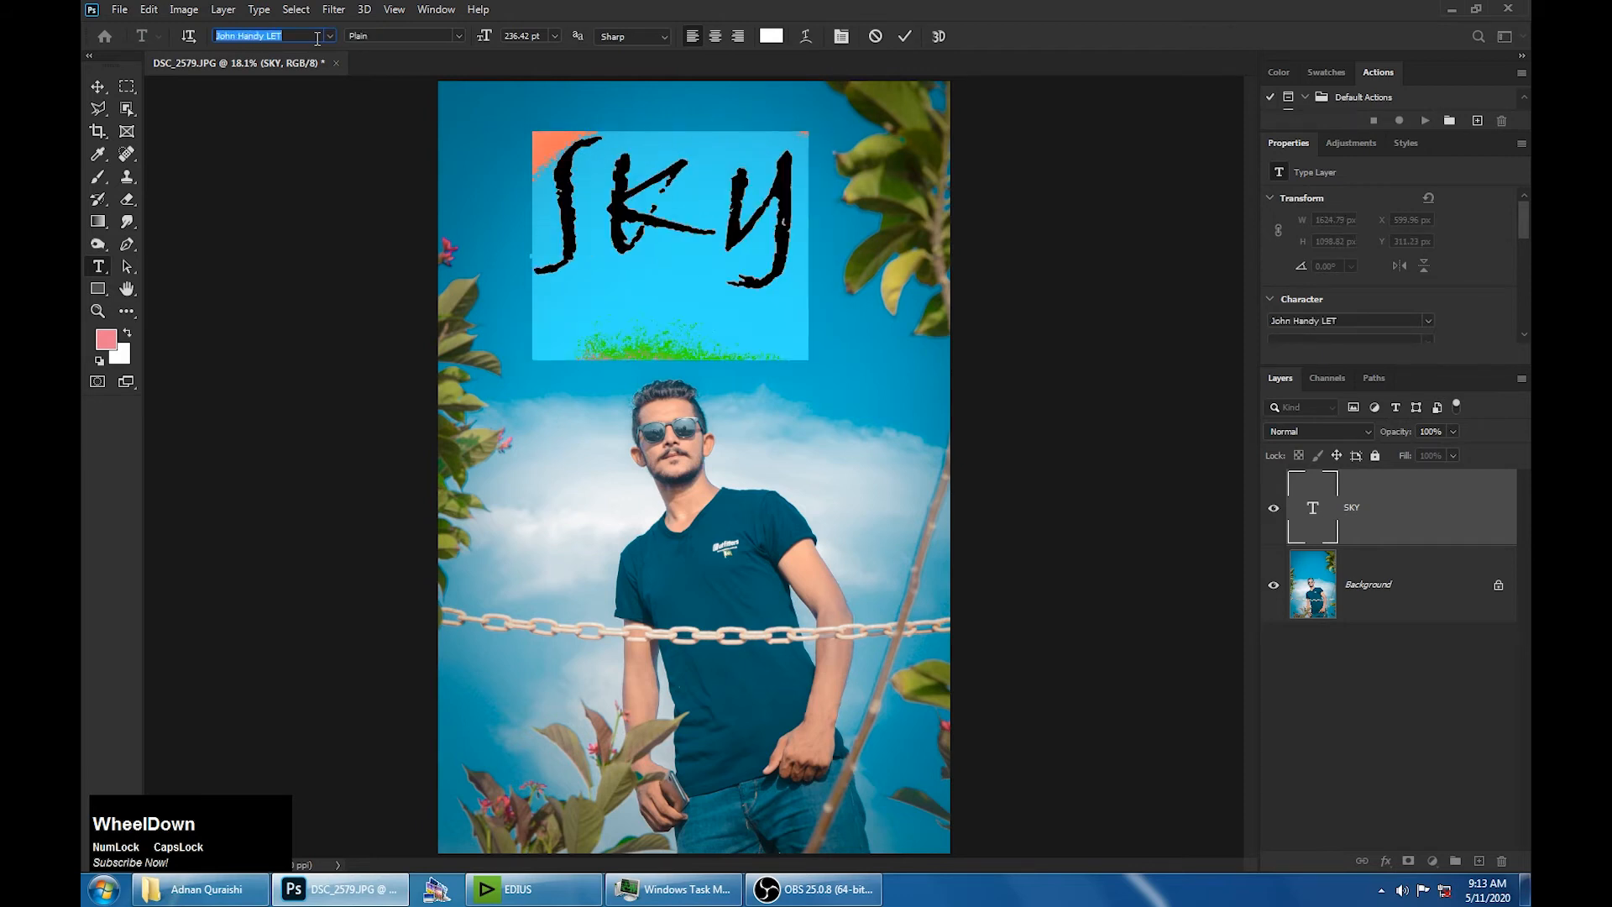
pyautogui.scroll(-3, 317, 38)
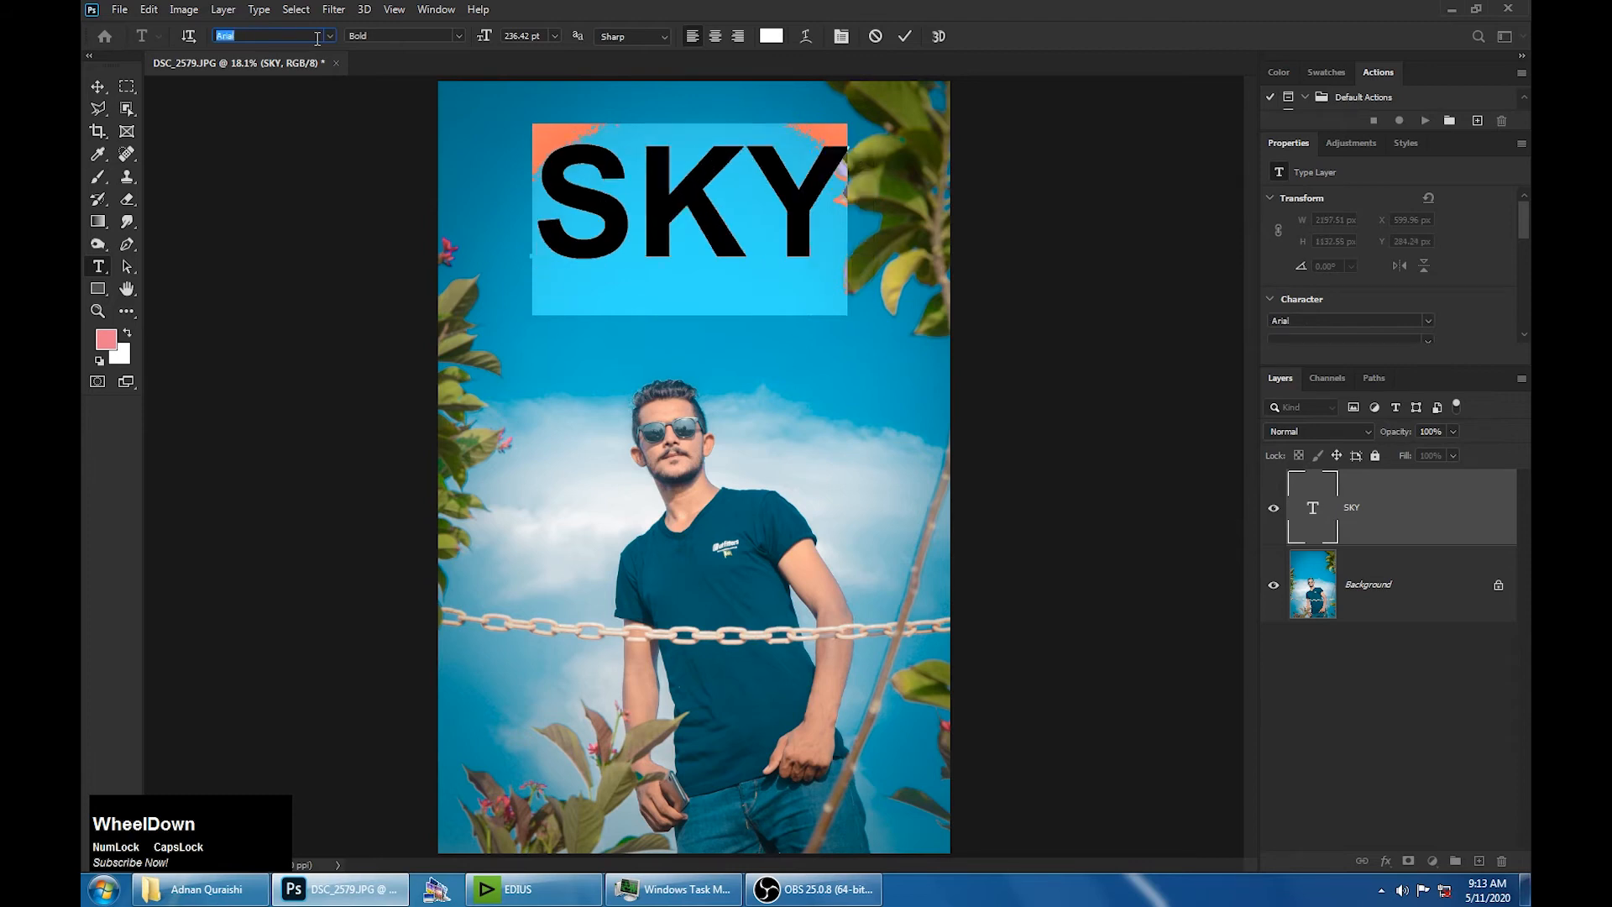
pyautogui.scroll(-3, 318, 39)
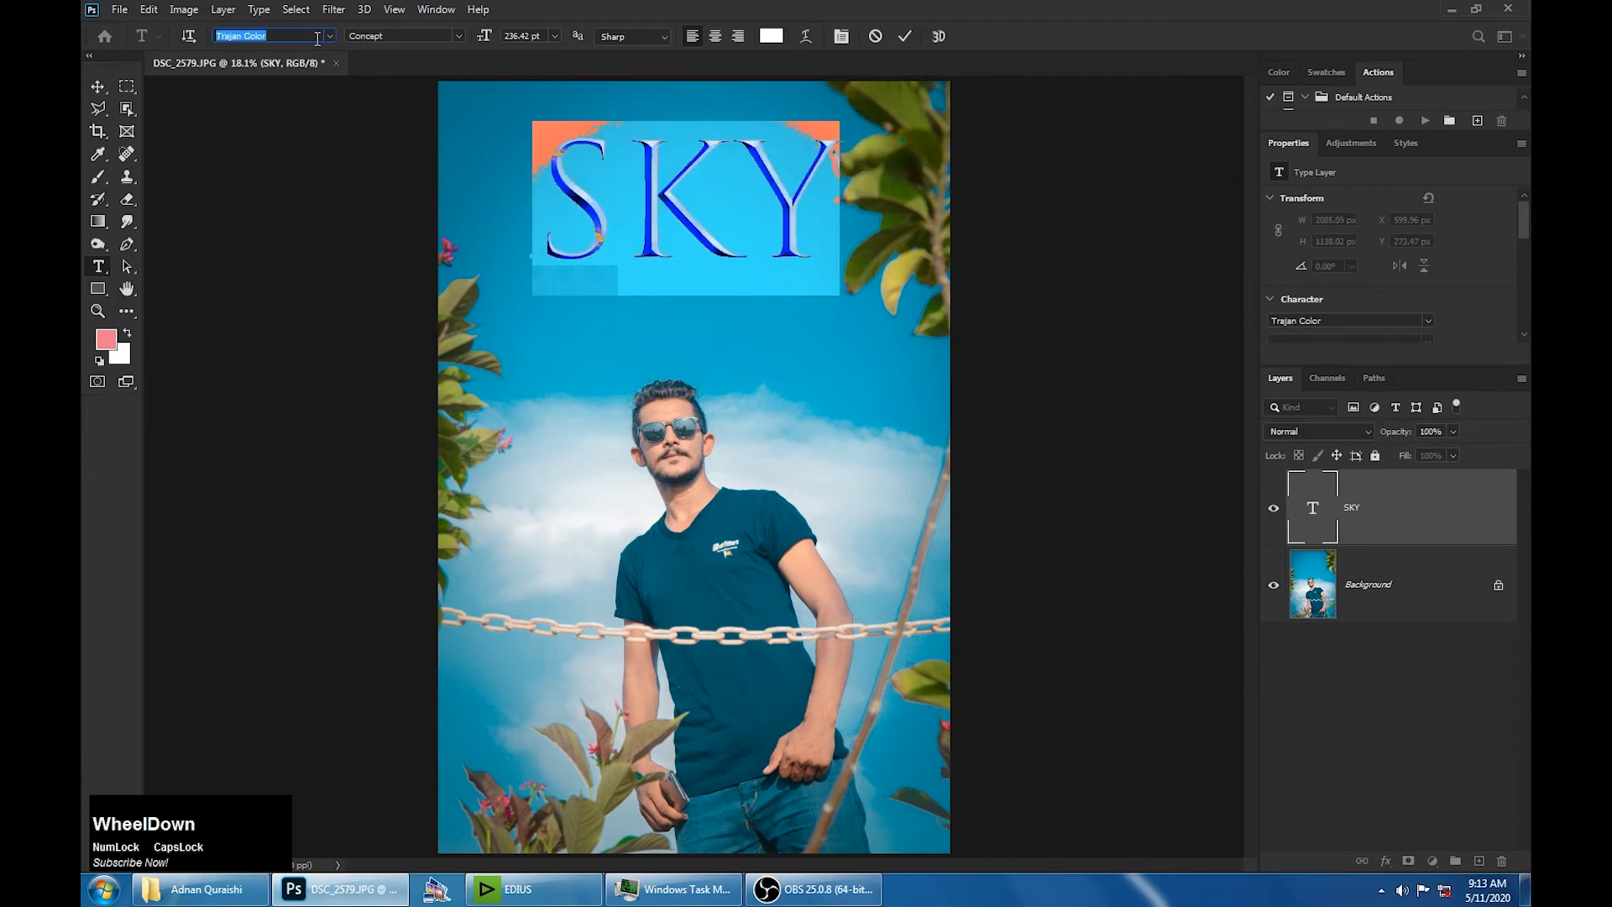
pyautogui.scroll(-1, 327, 41)
pyautogui.click(330, 37)
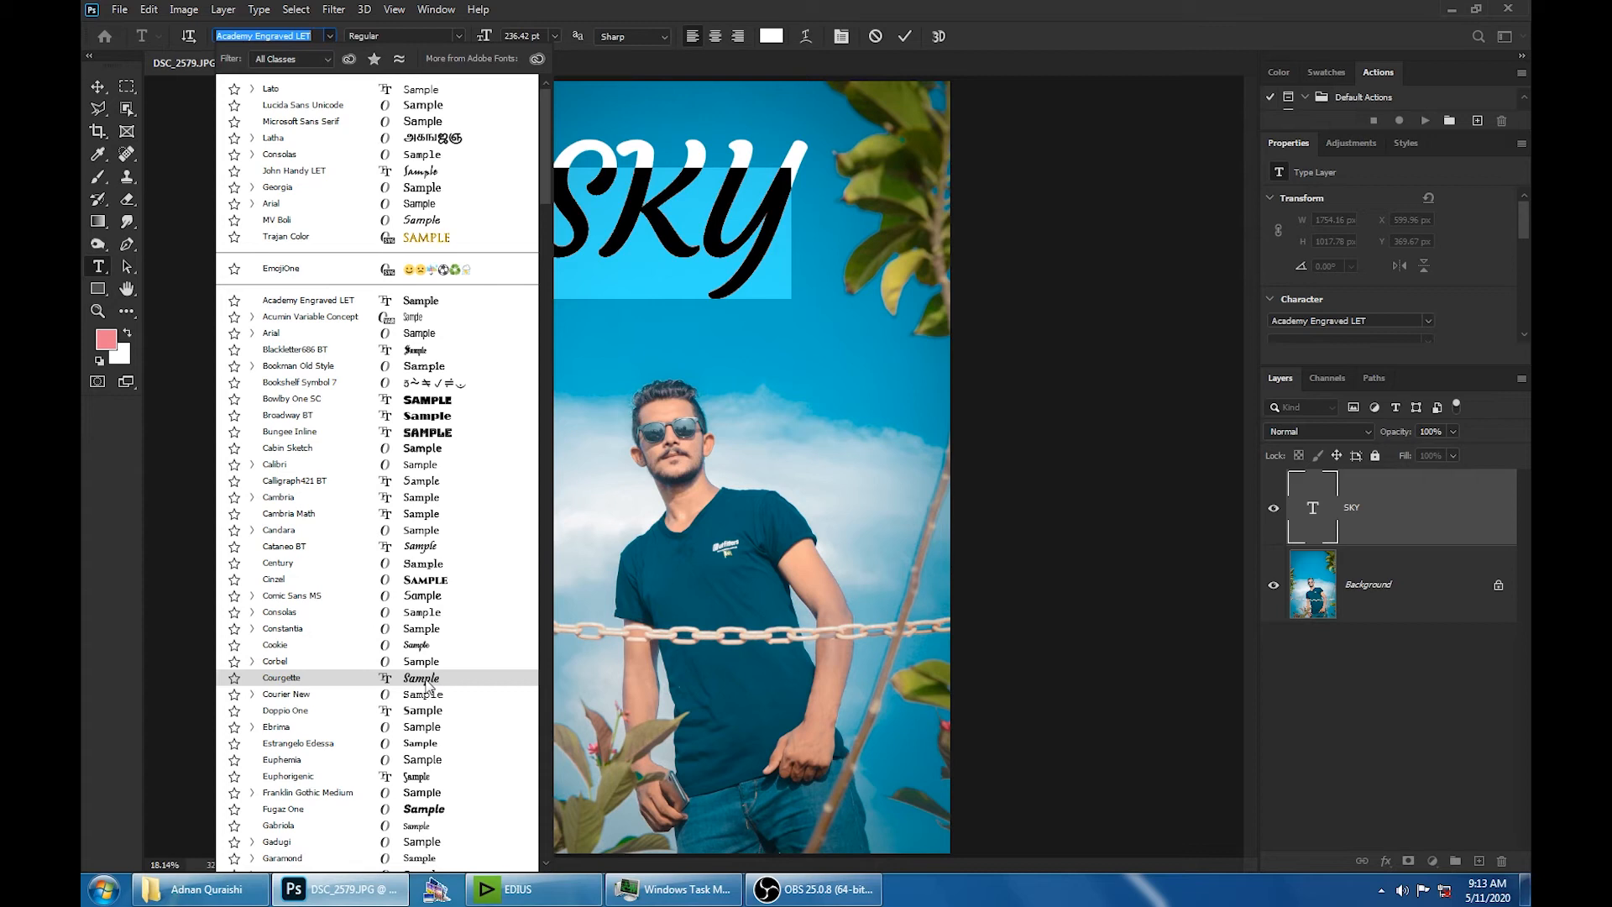
pyautogui.scroll(-4, 425, 684)
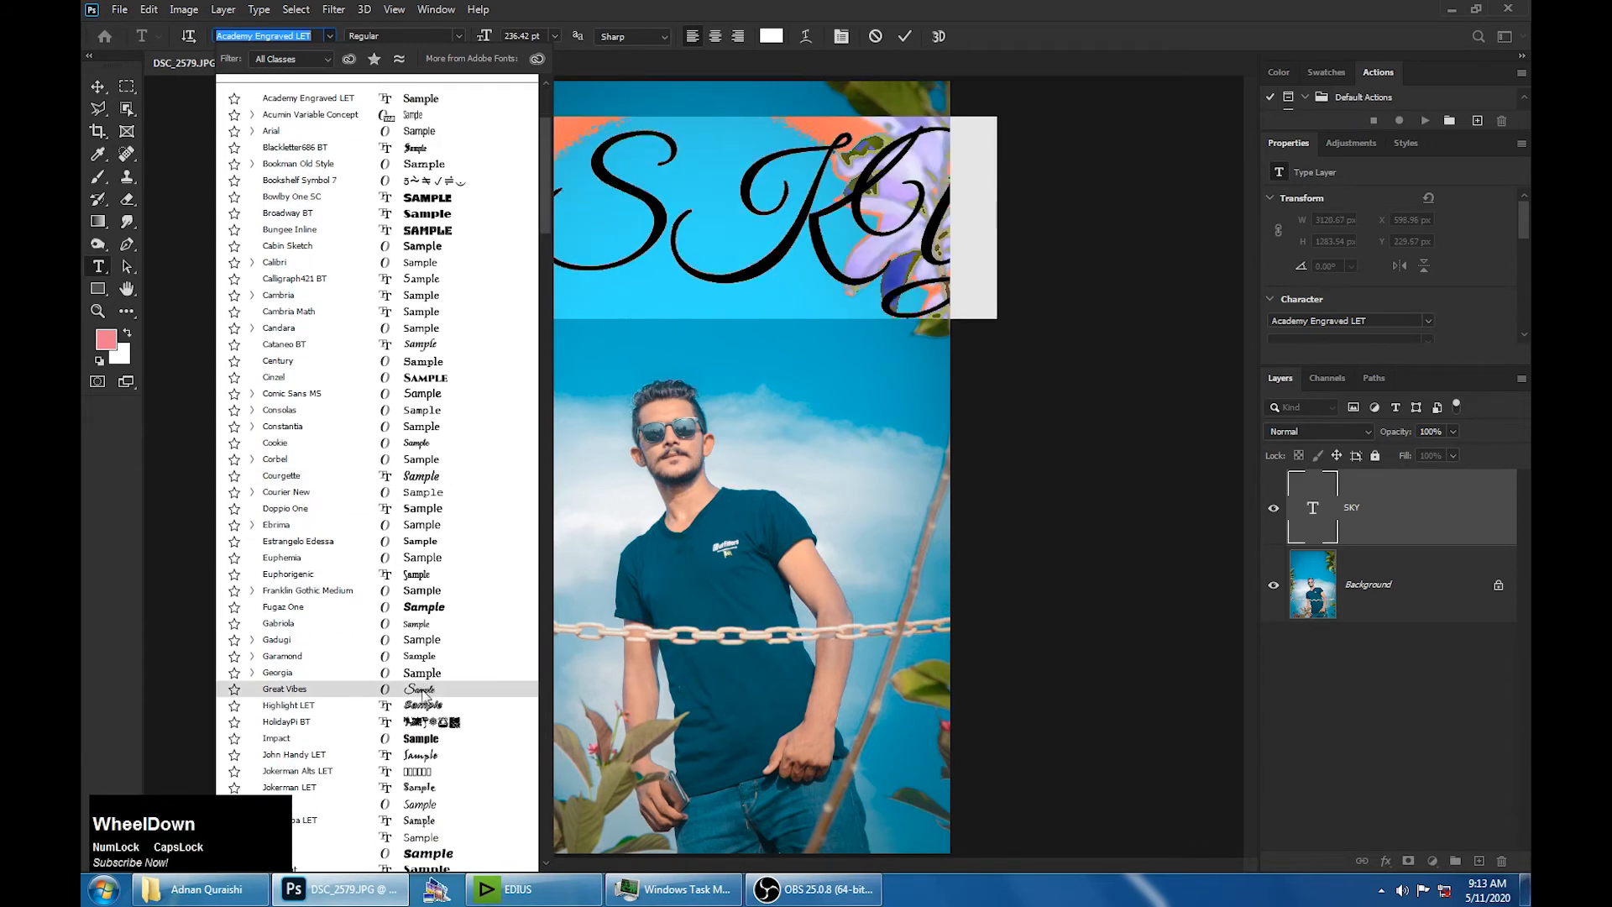
pyautogui.scroll(-2, 422, 693)
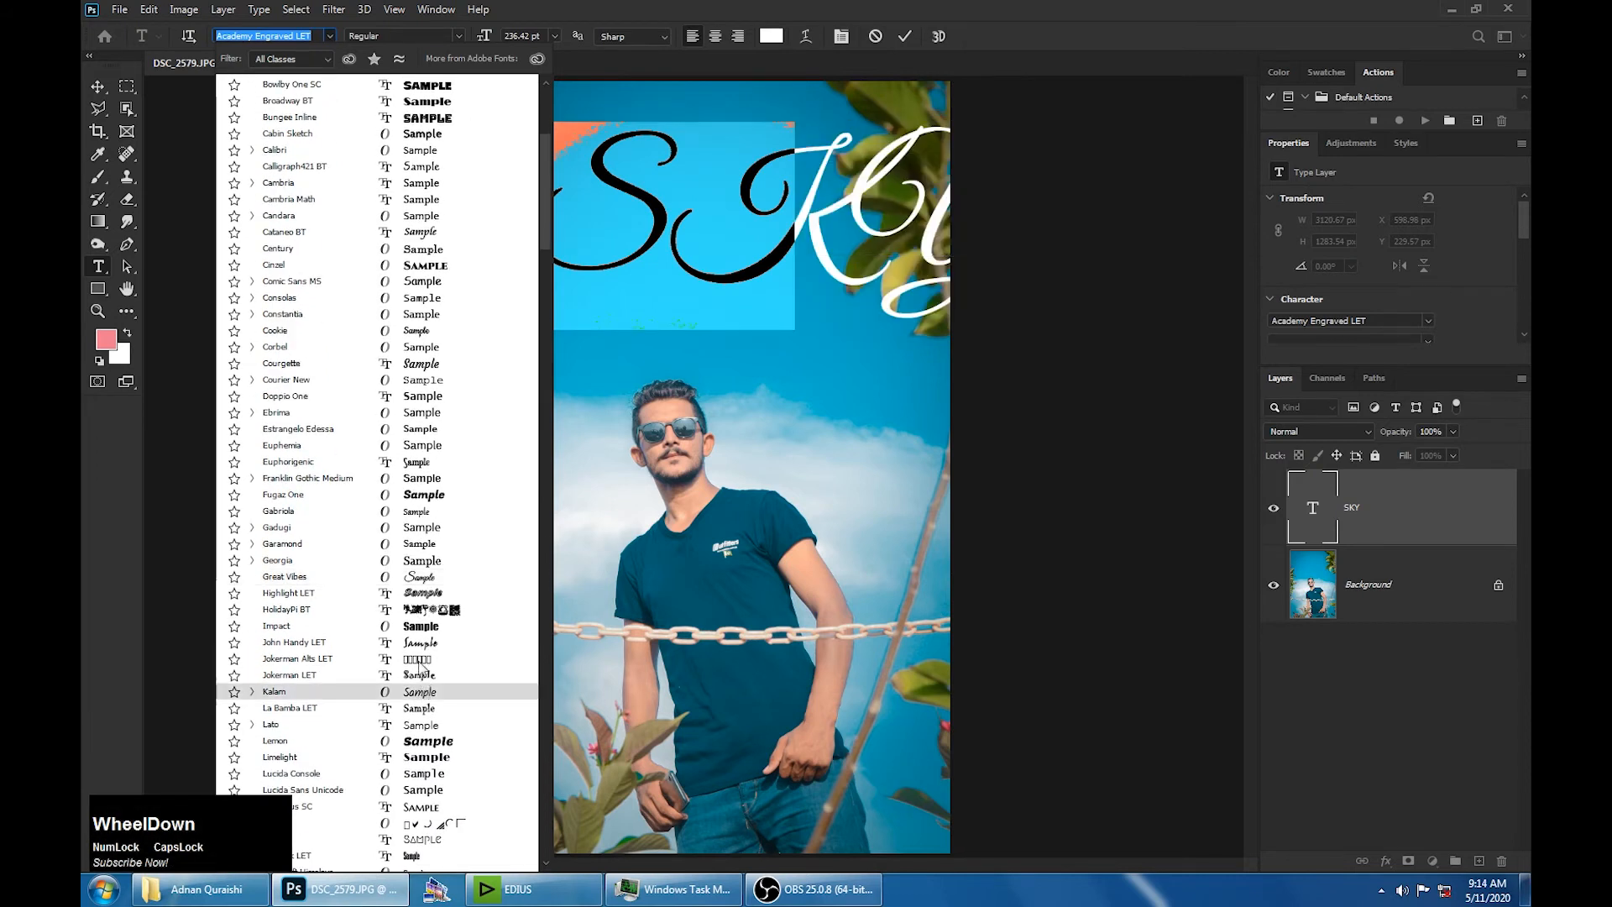
pyautogui.scroll(-3, 421, 655)
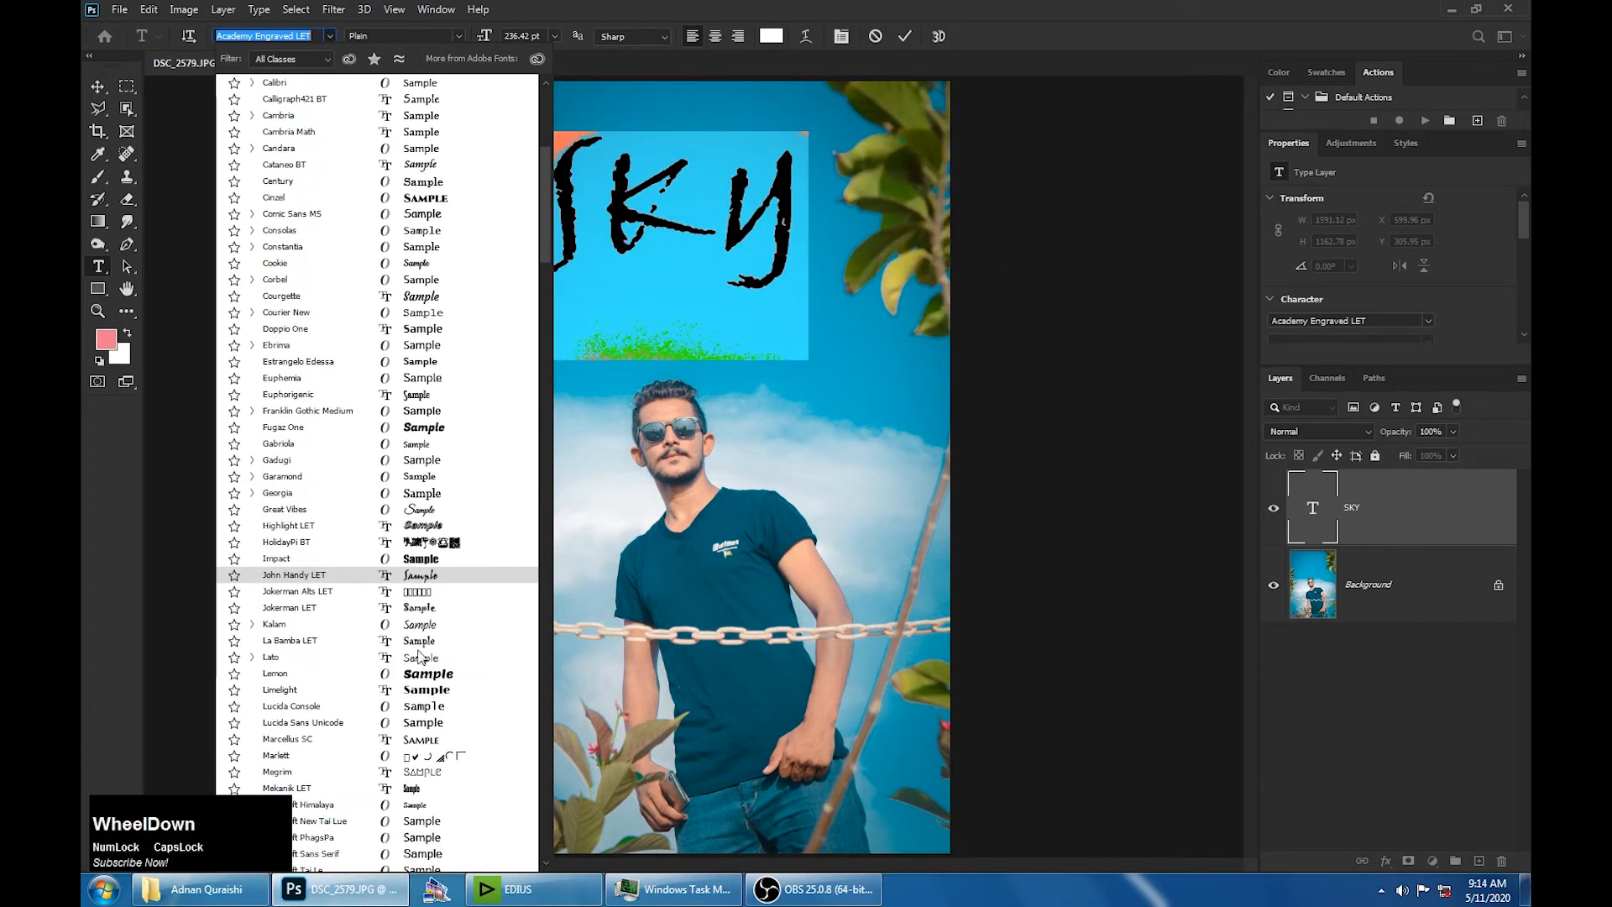
pyautogui.scroll(-1, 421, 657)
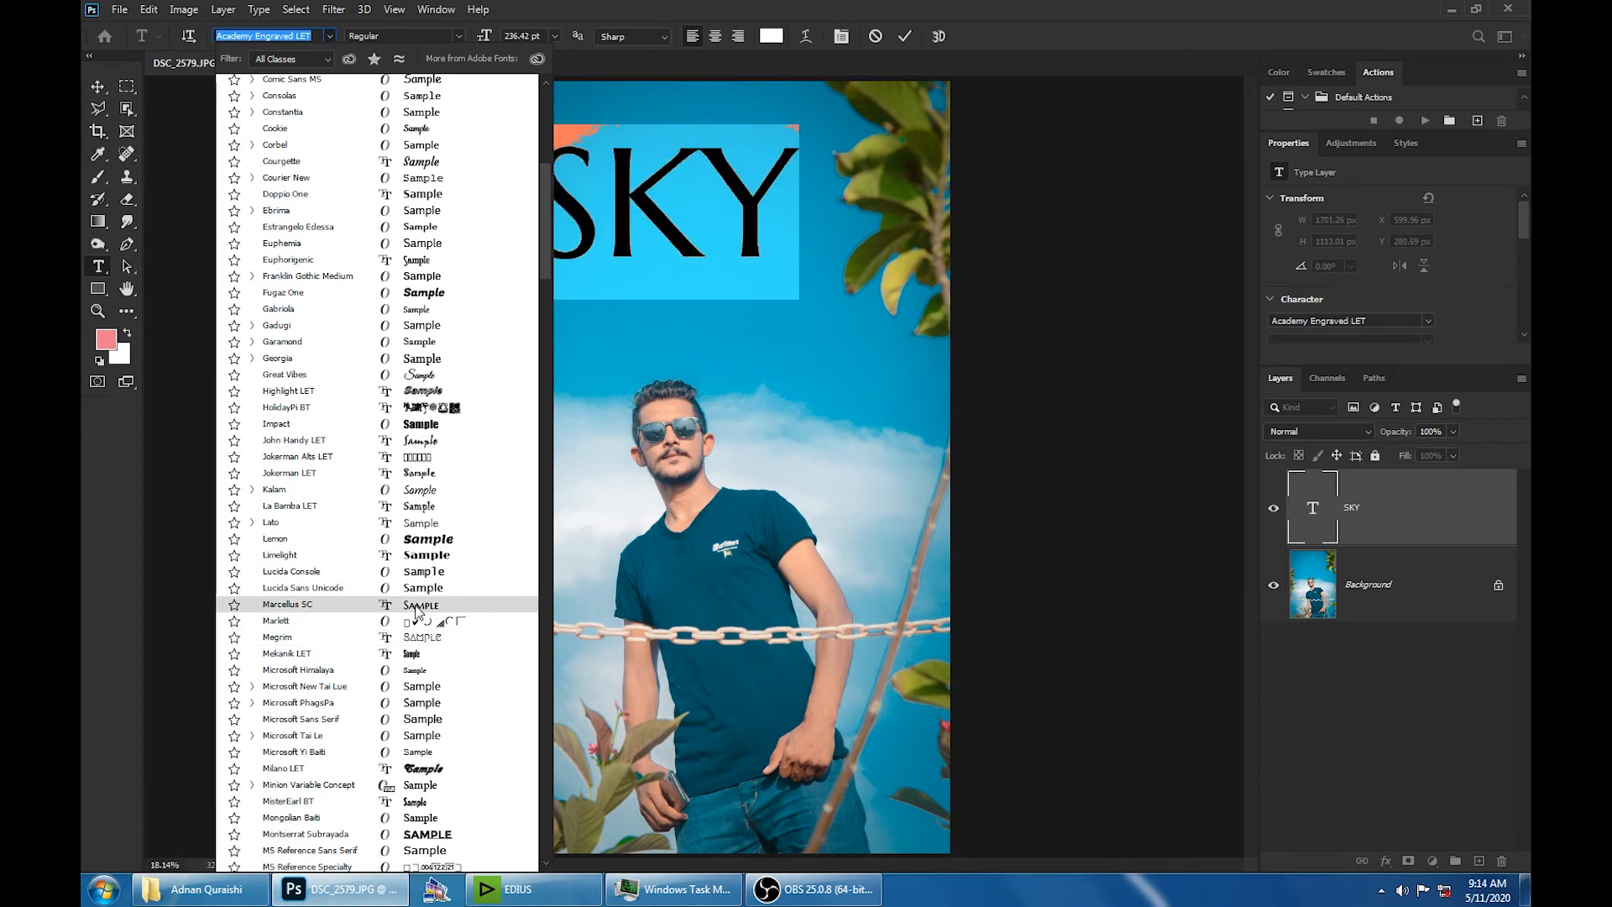
pyautogui.scroll(-1, 417, 611)
pyautogui.scroll(-3, 417, 611)
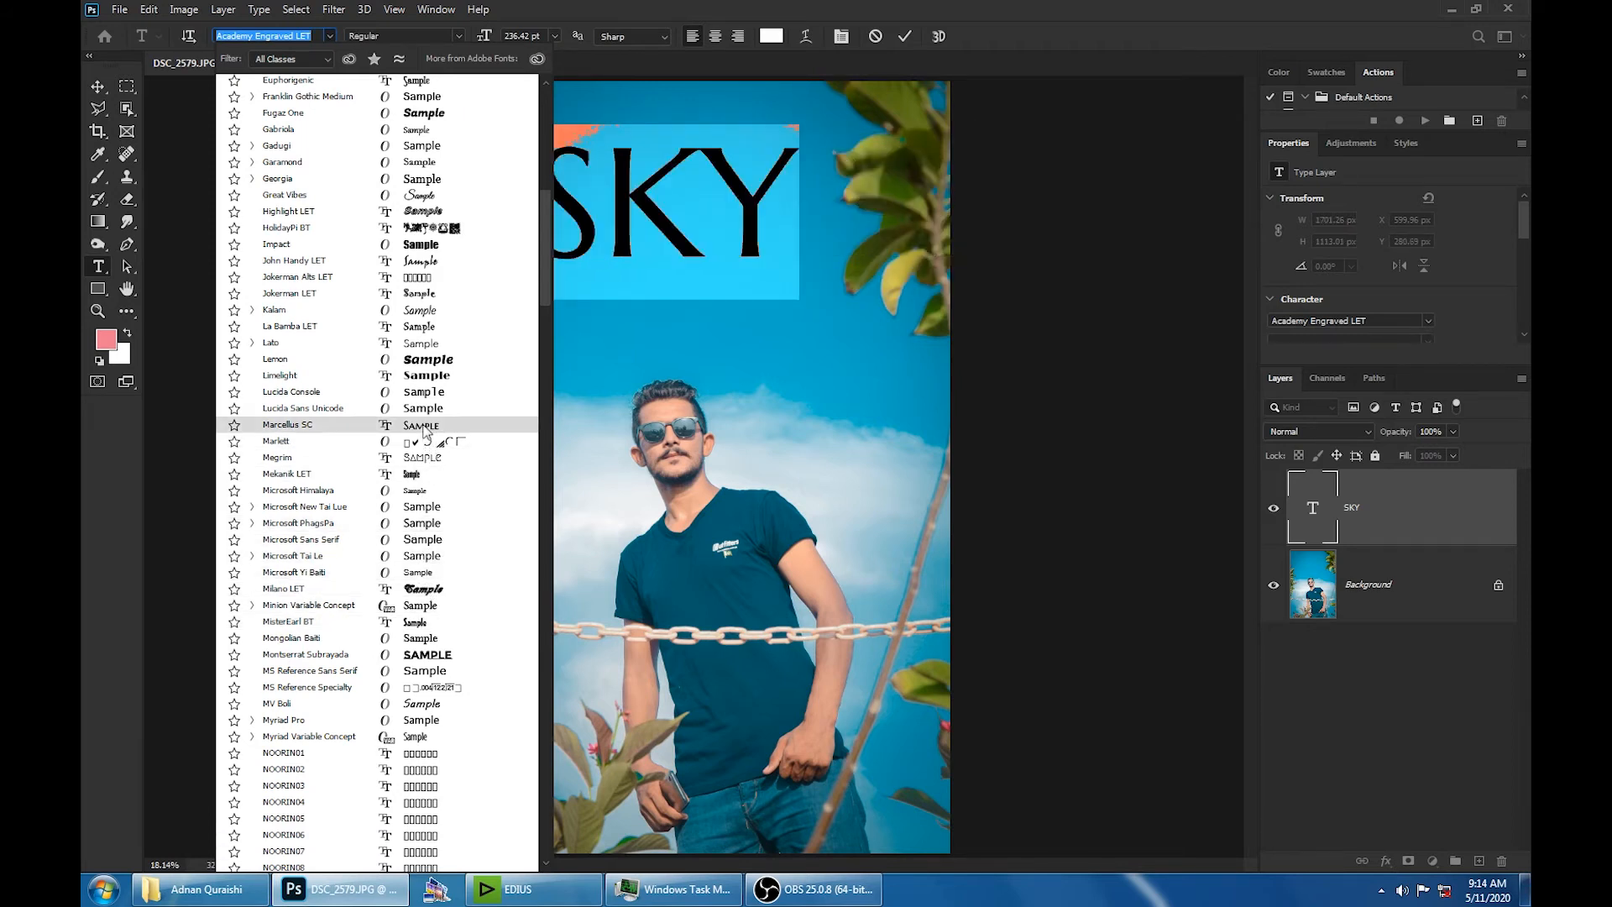
pyautogui.click(421, 424)
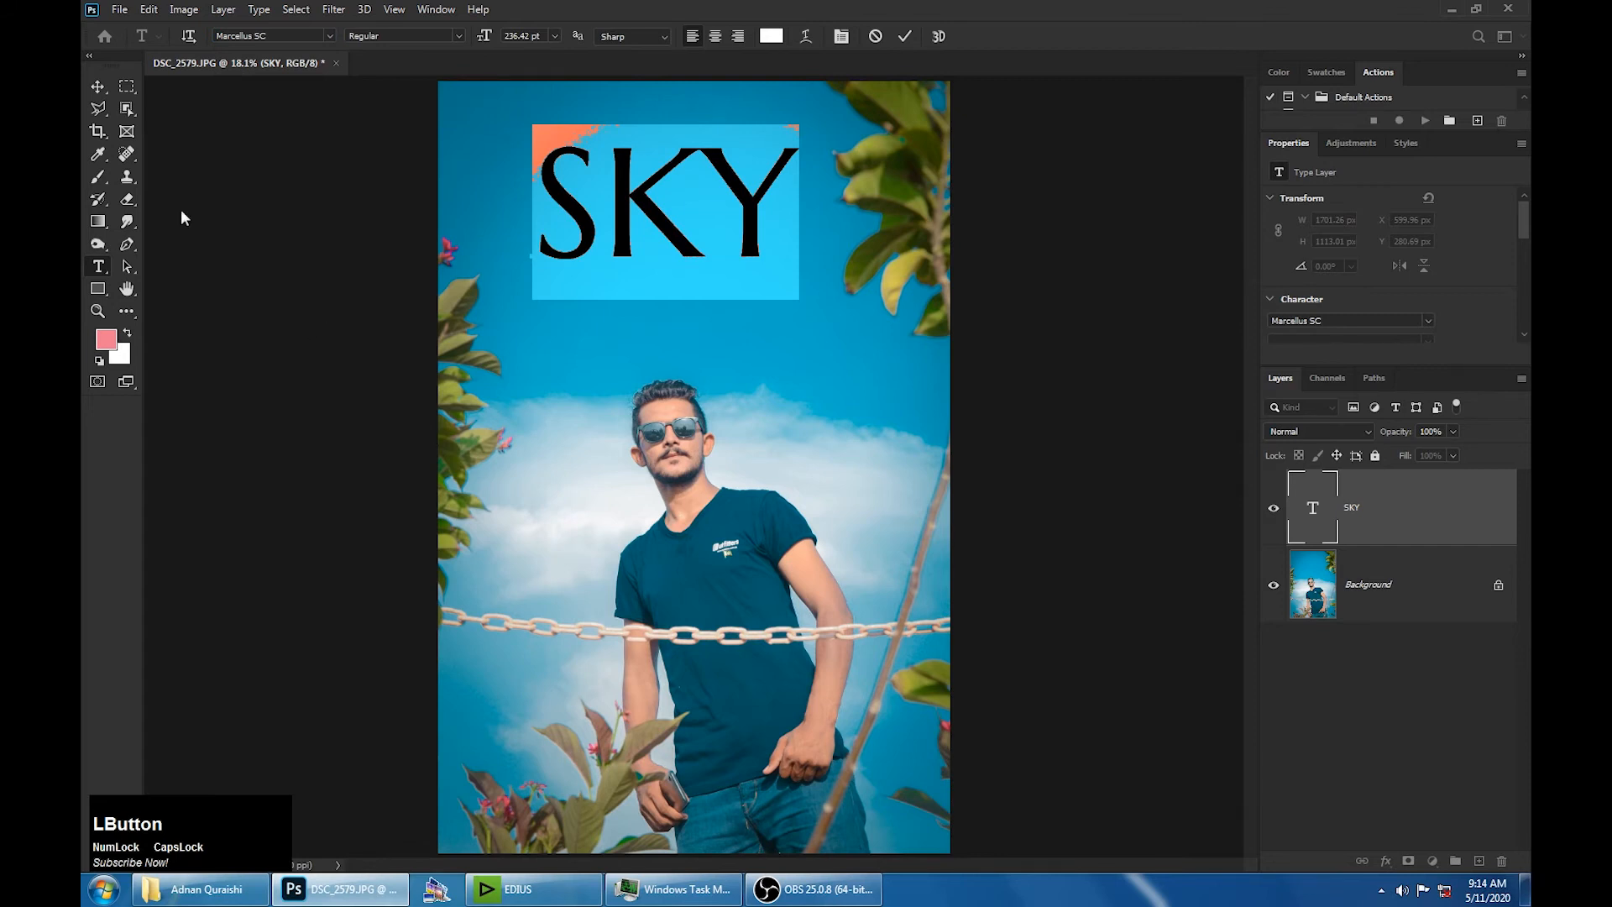
pyautogui.click(98, 87)
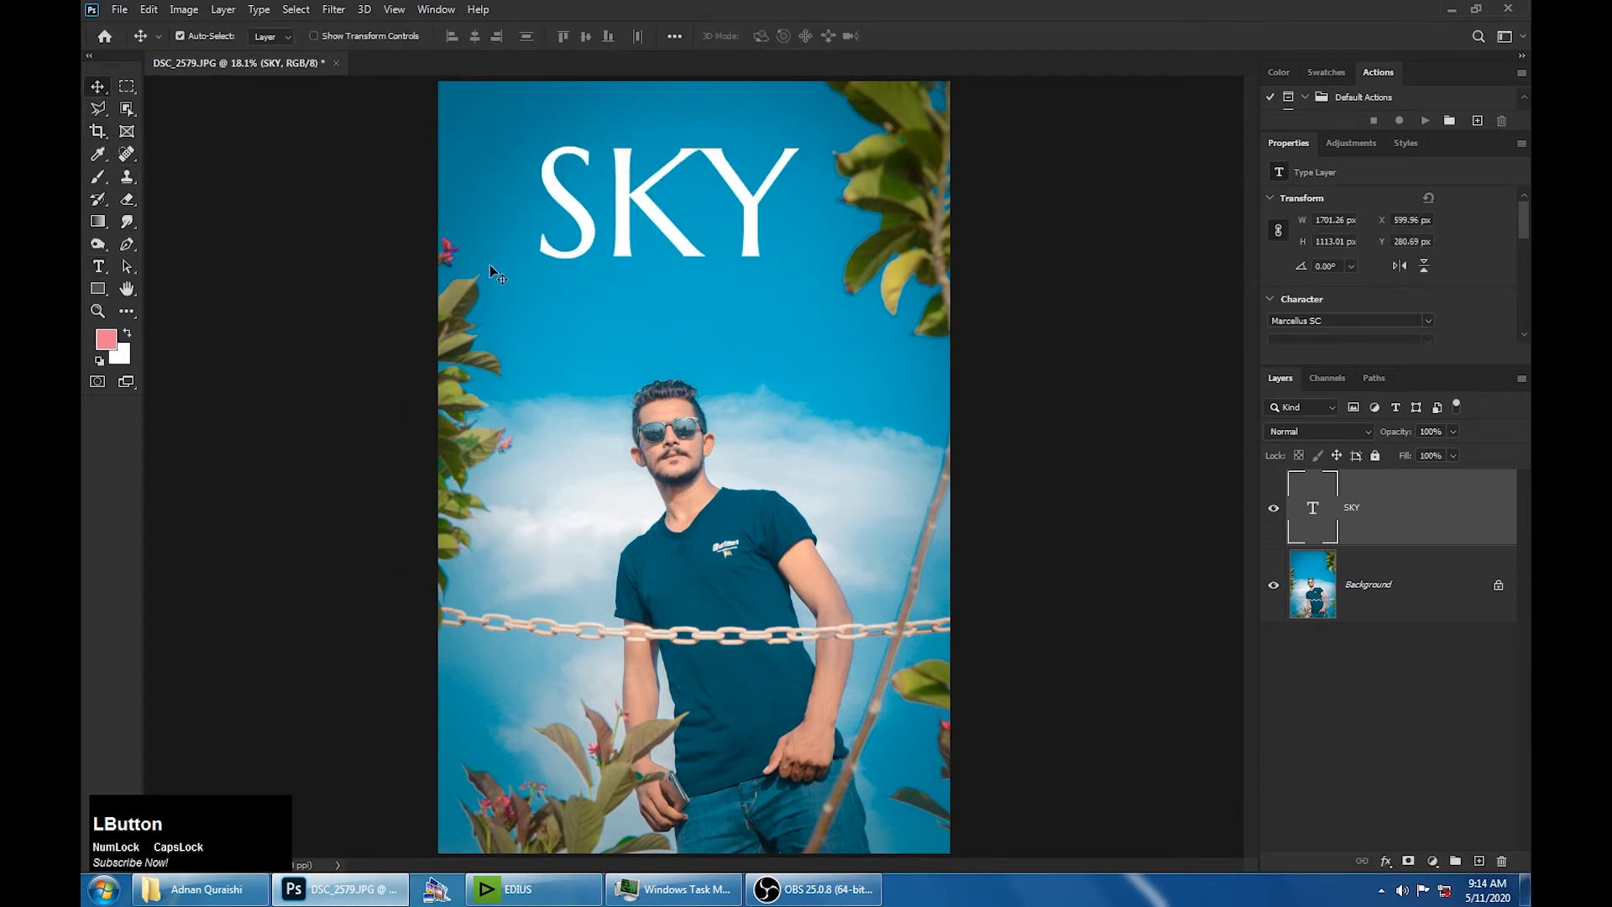
pyautogui.moveTo(619, 234); pyautogui.dragTo(653, 231)
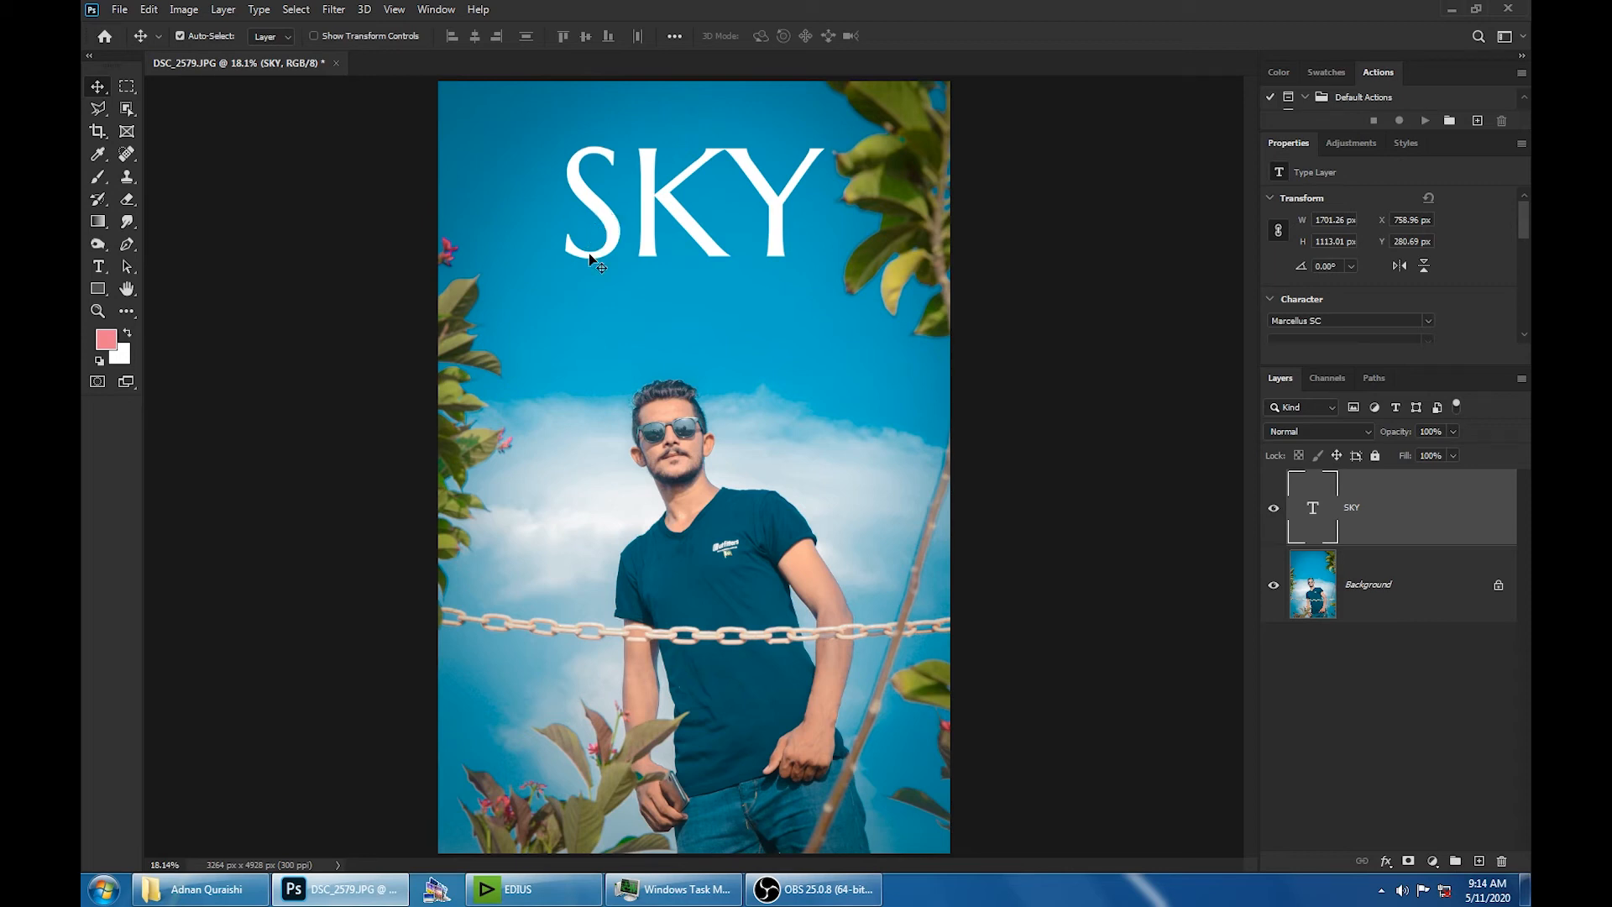
# Add a second text layer reading "B L U E", with spaced letters, below the SKY text
pyautogui.press('t')
pyautogui.click(558, 329)
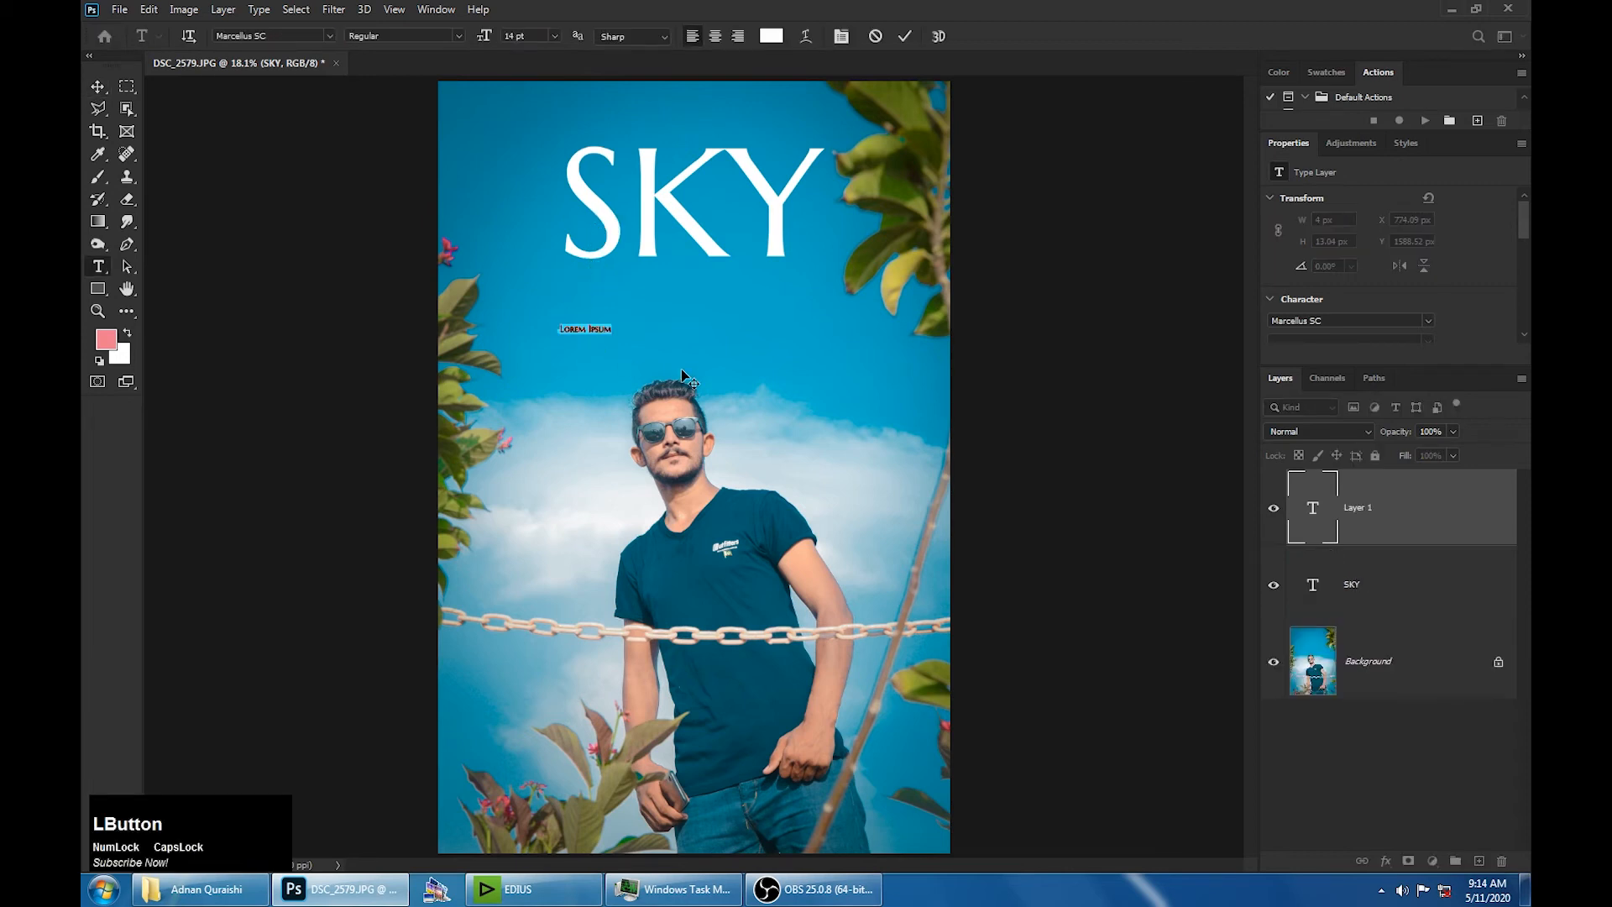
pyautogui.write('al ')
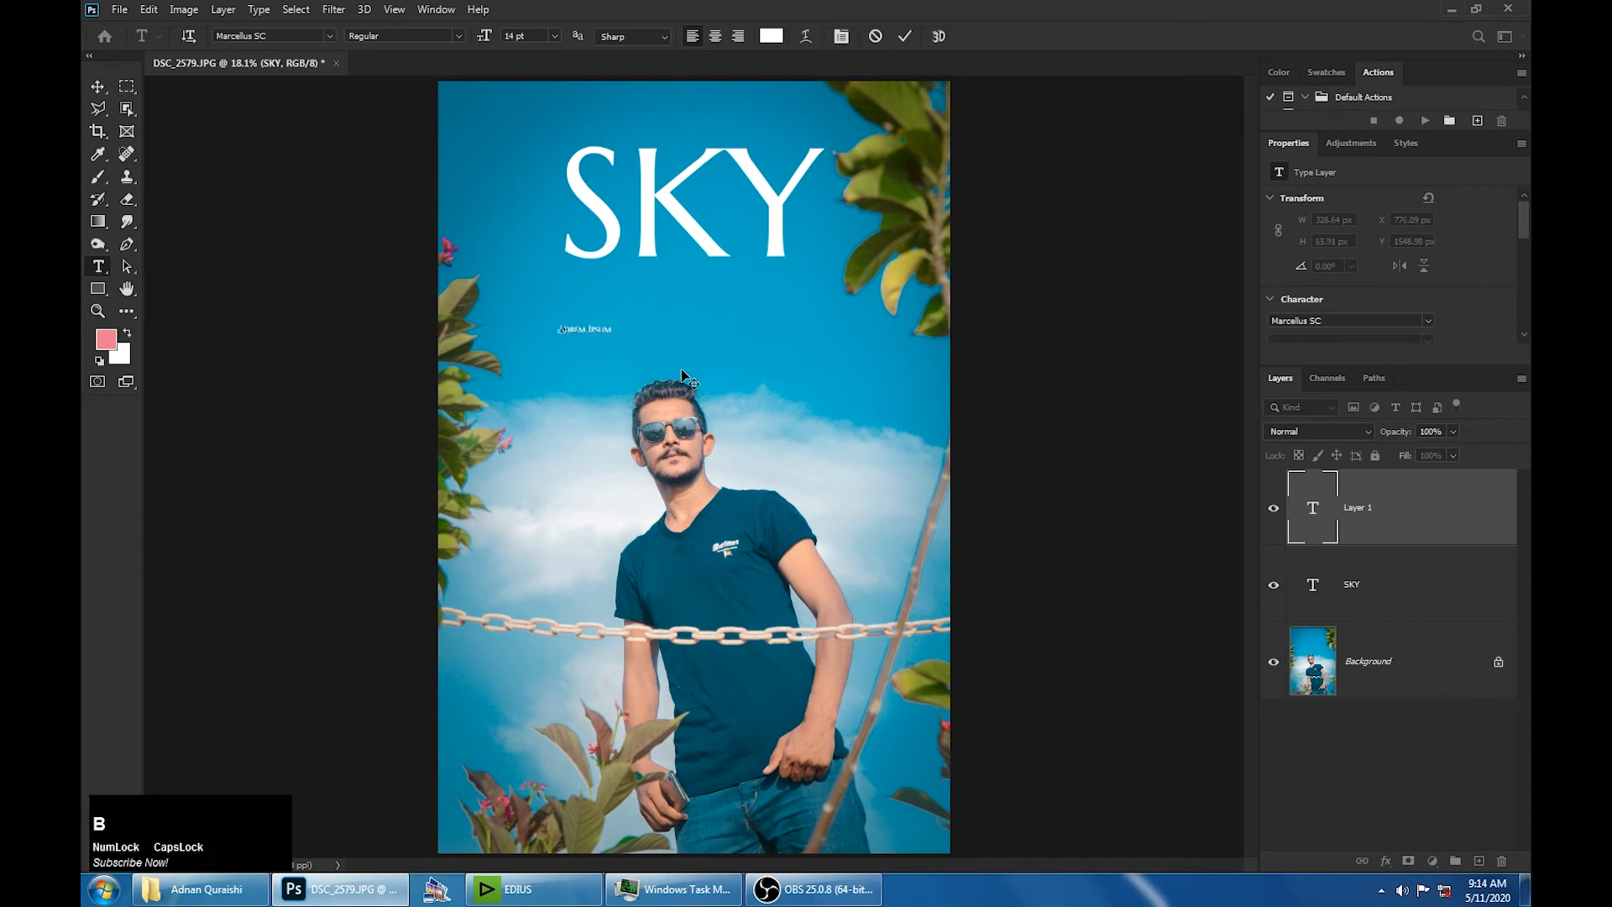
pyautogui.write('L U E')
pyautogui.click(98, 92)
# Scale the B L U E text proportionally to about 569% and move it above the SKY text
pyautogui.hotkey('ctrl', 't')
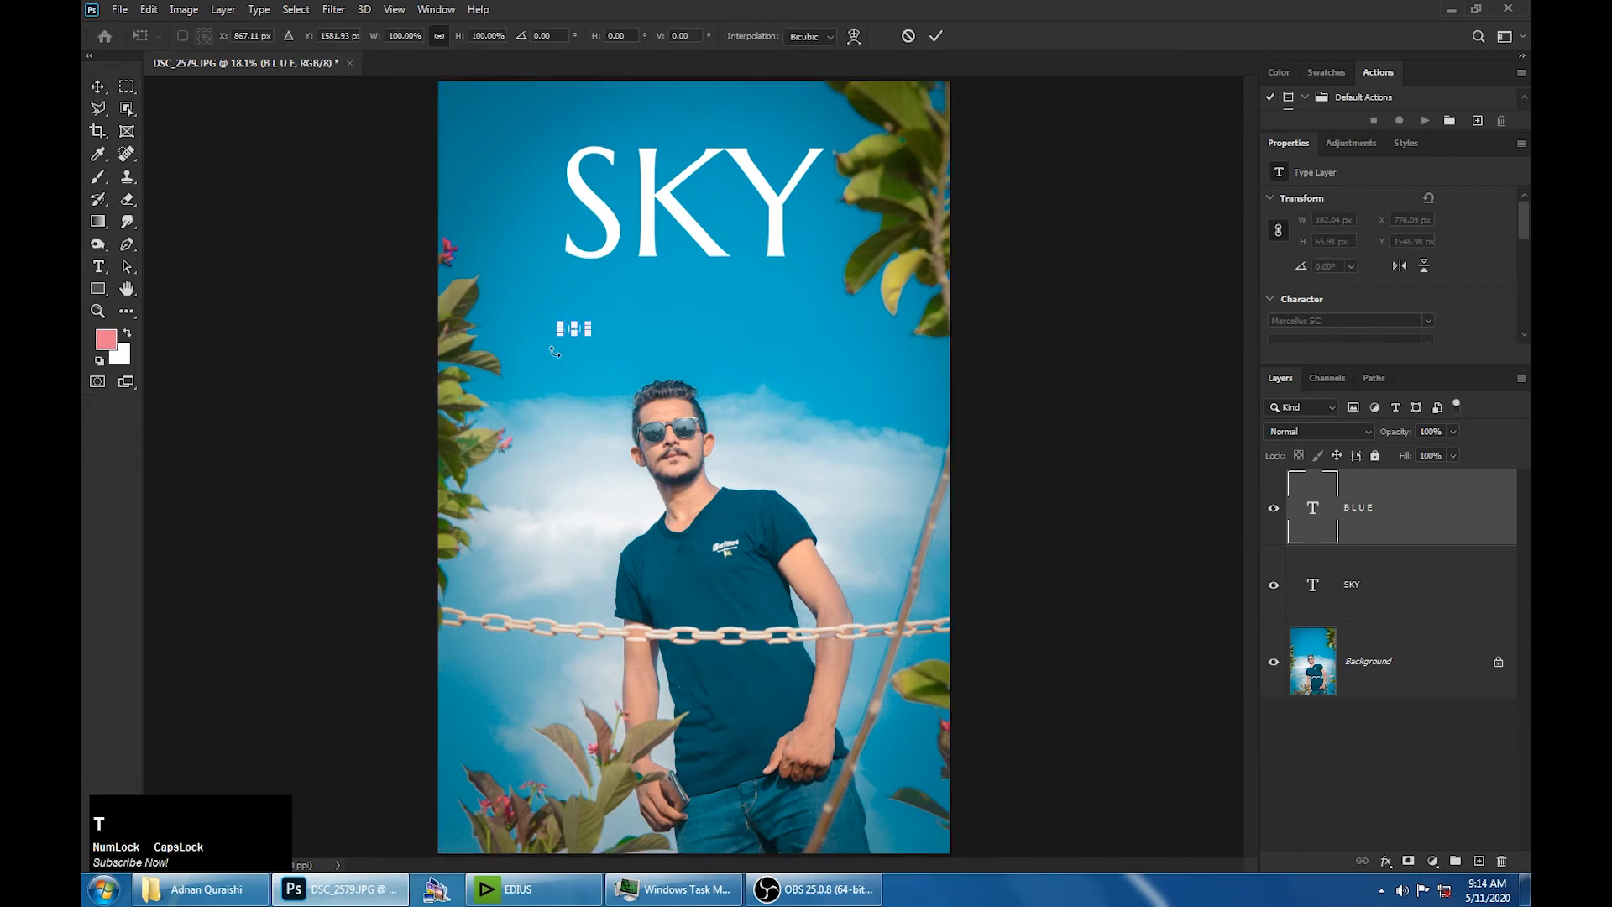
pyautogui.moveTo(591, 338); pyautogui.dragTo(687, 144)
pyautogui.press('Return')
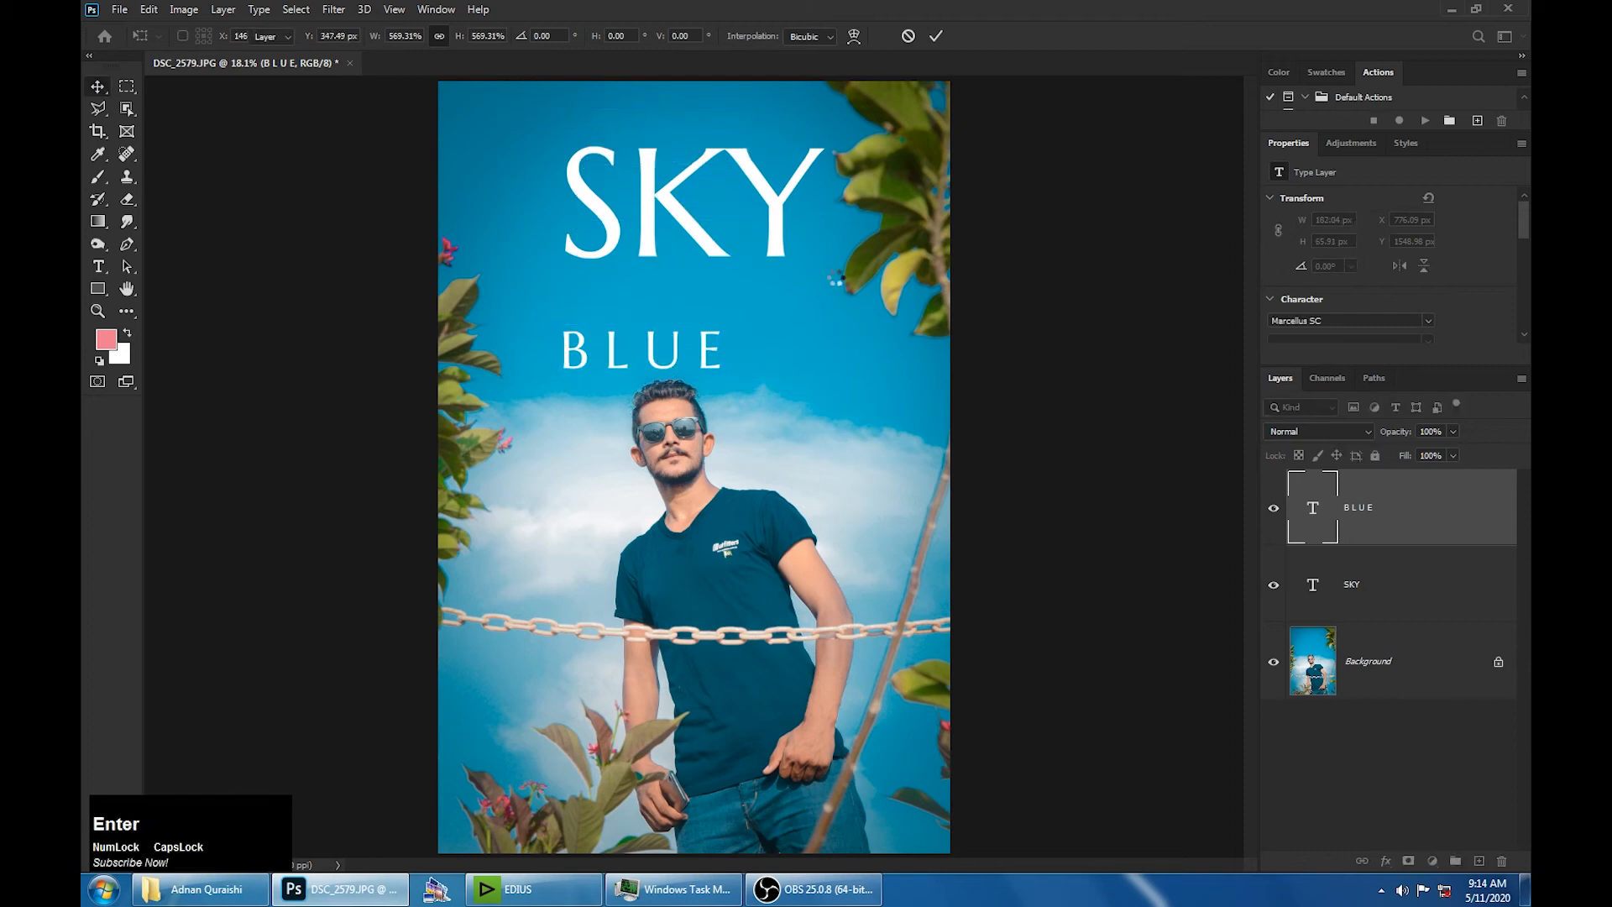
# Set the B L U E text's font to Arial Regular and adjust the text positions so it sits directly above SKY
pyautogui.doubleClick(590, 121)
pyautogui.click(304, 34)
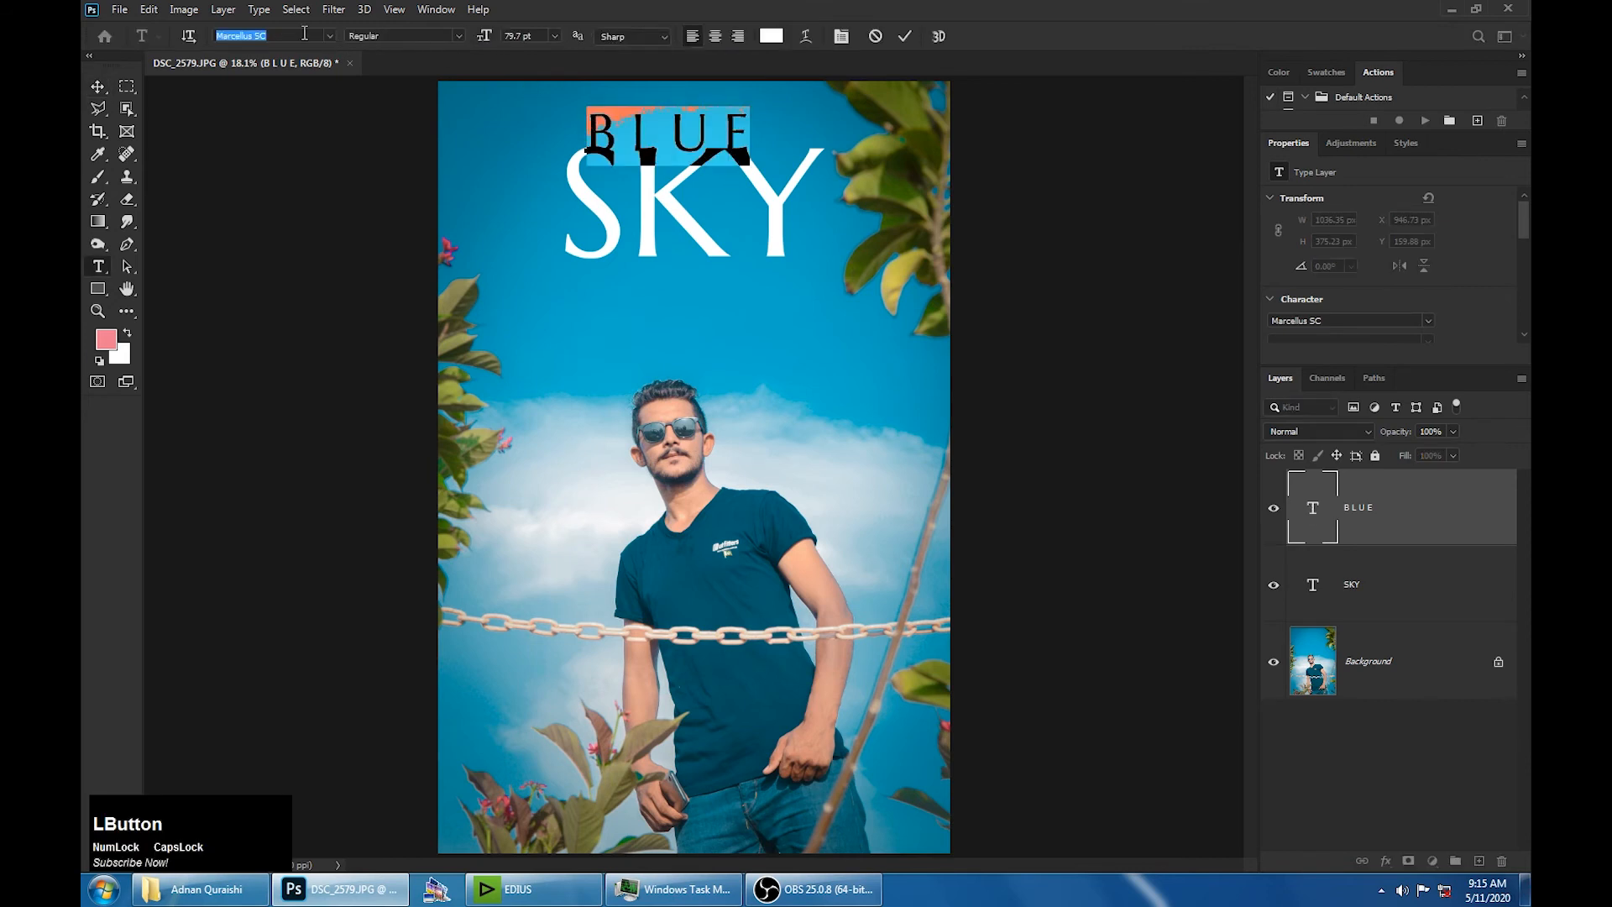
pyautogui.write('ARI')
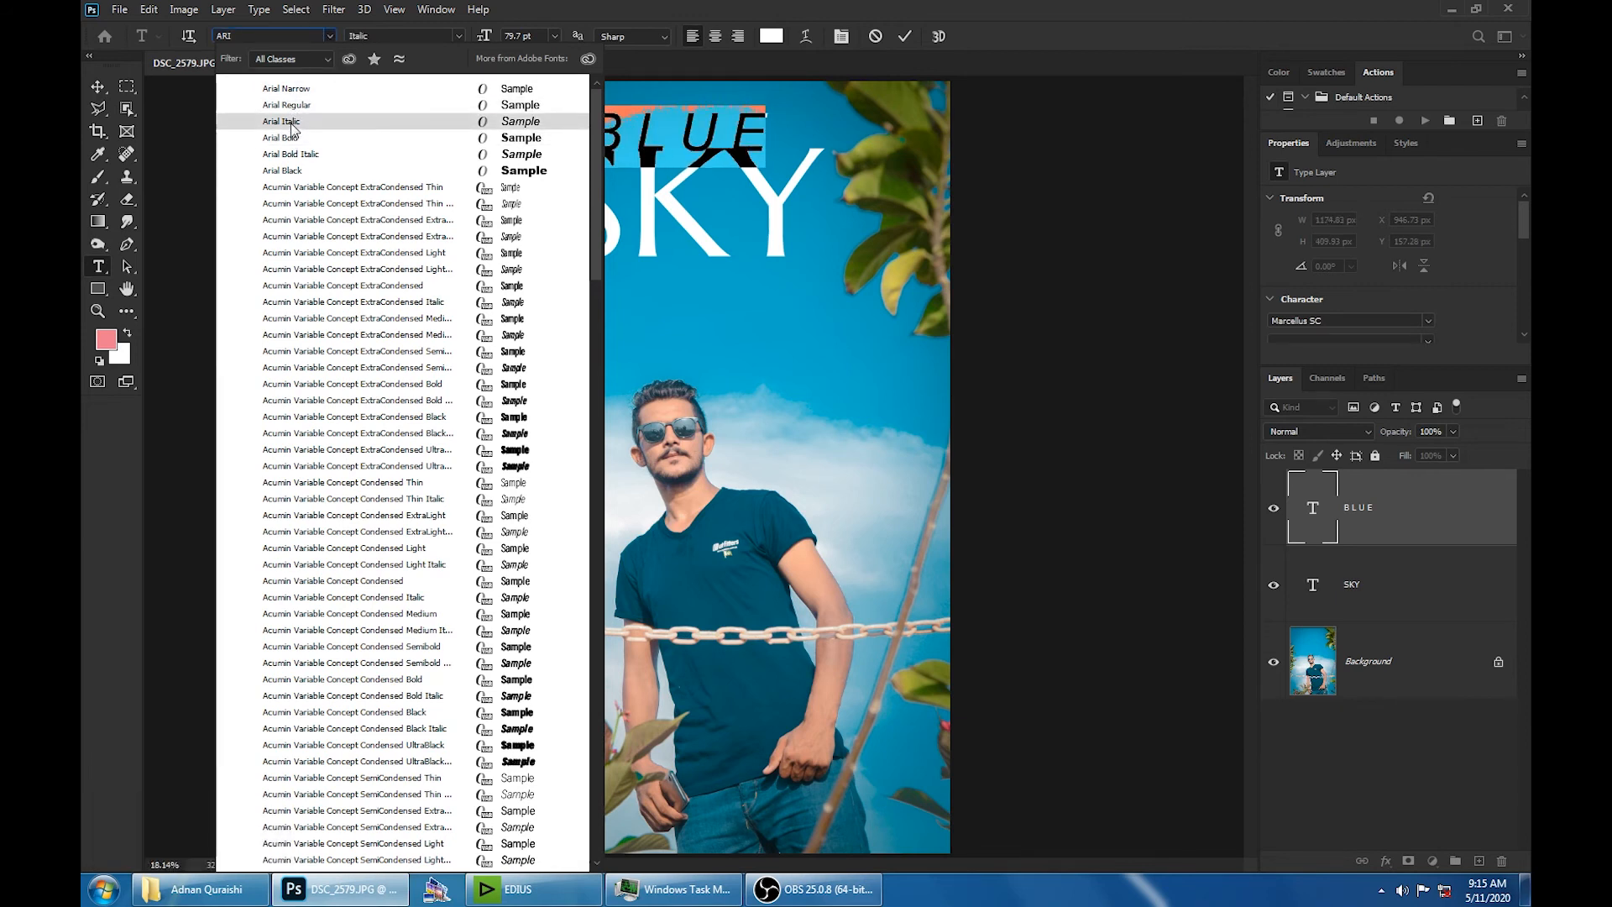
pyautogui.click(295, 112)
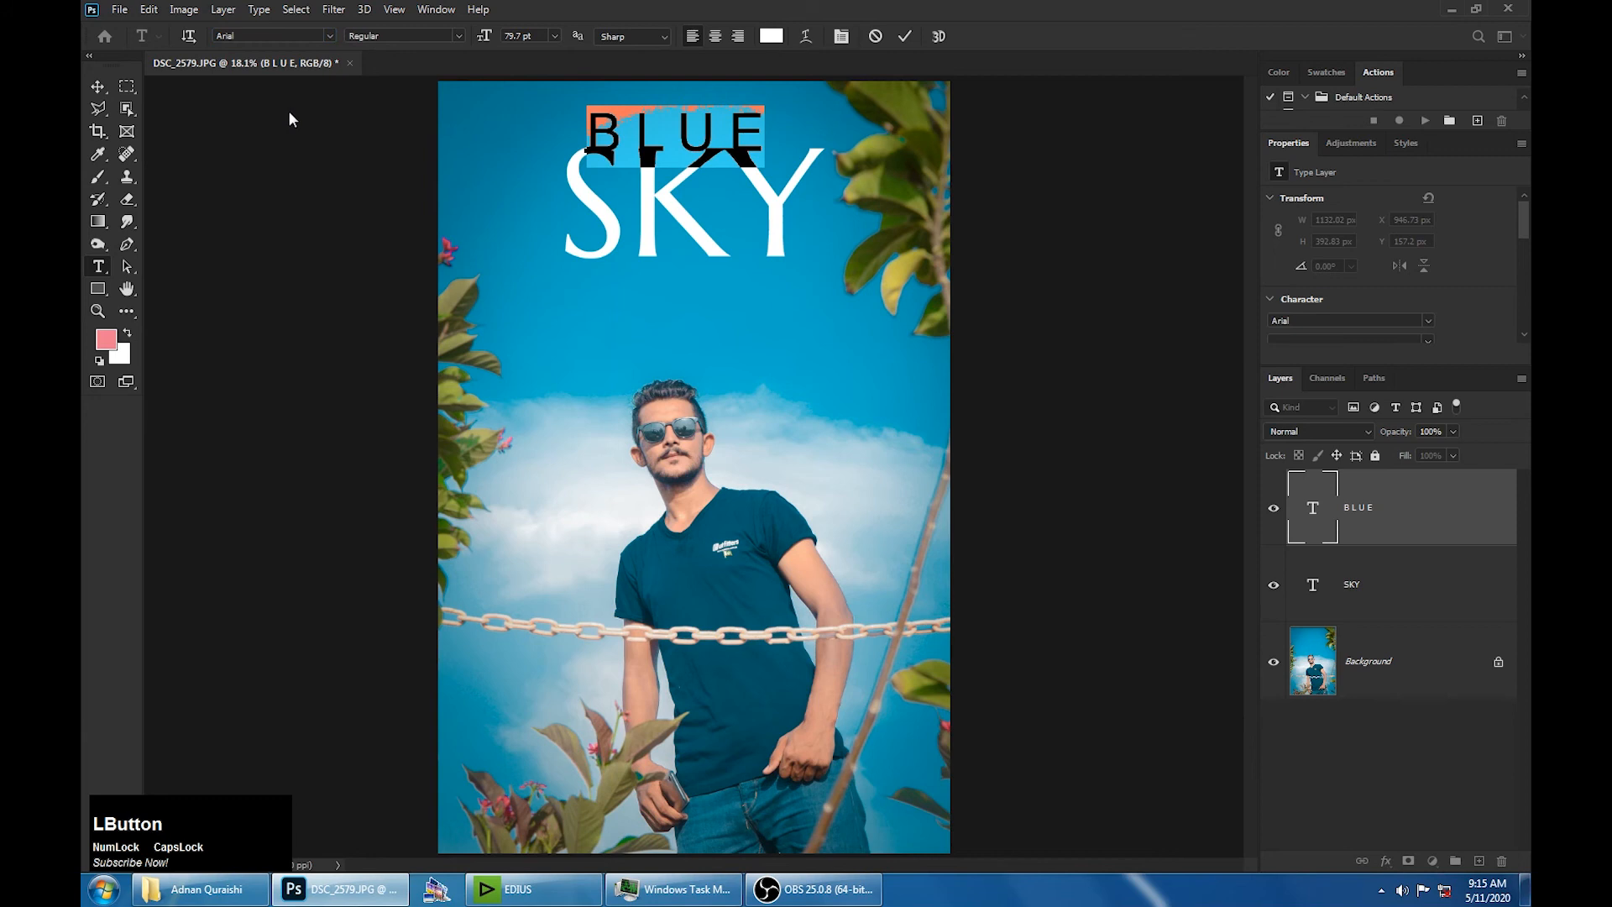
pyautogui.click(99, 87)
pyautogui.moveTo(610, 167)
pyautogui.mouseDown()
pyautogui.moveTo(606, 125)
pyautogui.moveTo(606, 138)
pyautogui.mouseUp()
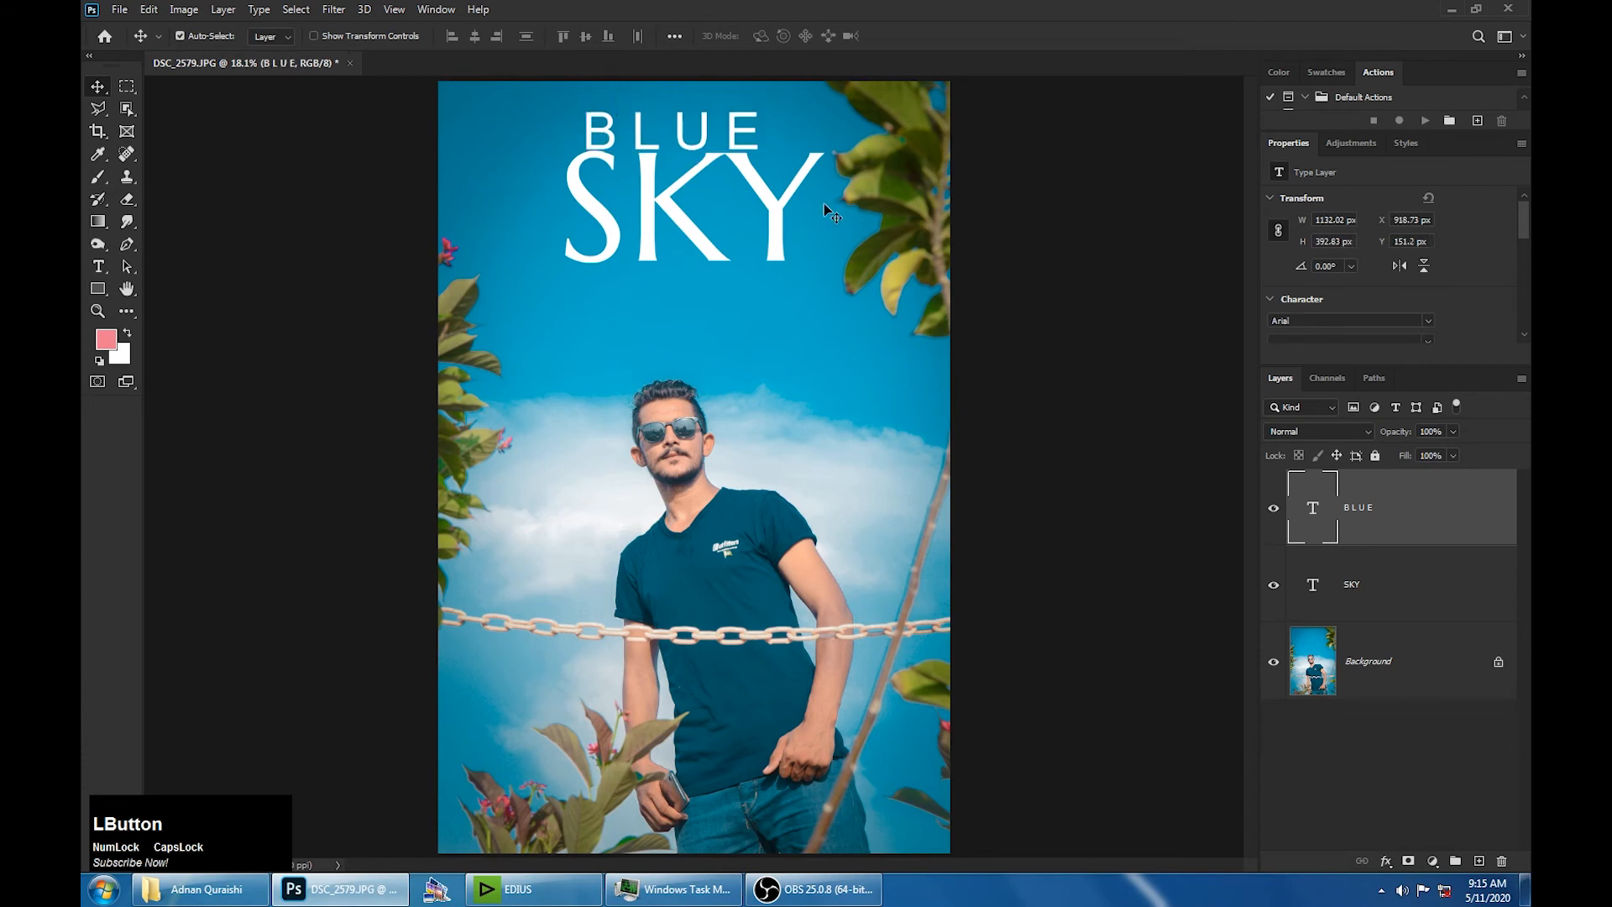
# Add an extra space between each letter of the B L U E text to widen it
pyautogui.doubleClick(1311, 509)
pyautogui.click(621, 131)
pyautogui.click(680, 135)
pyautogui.click(751, 134)
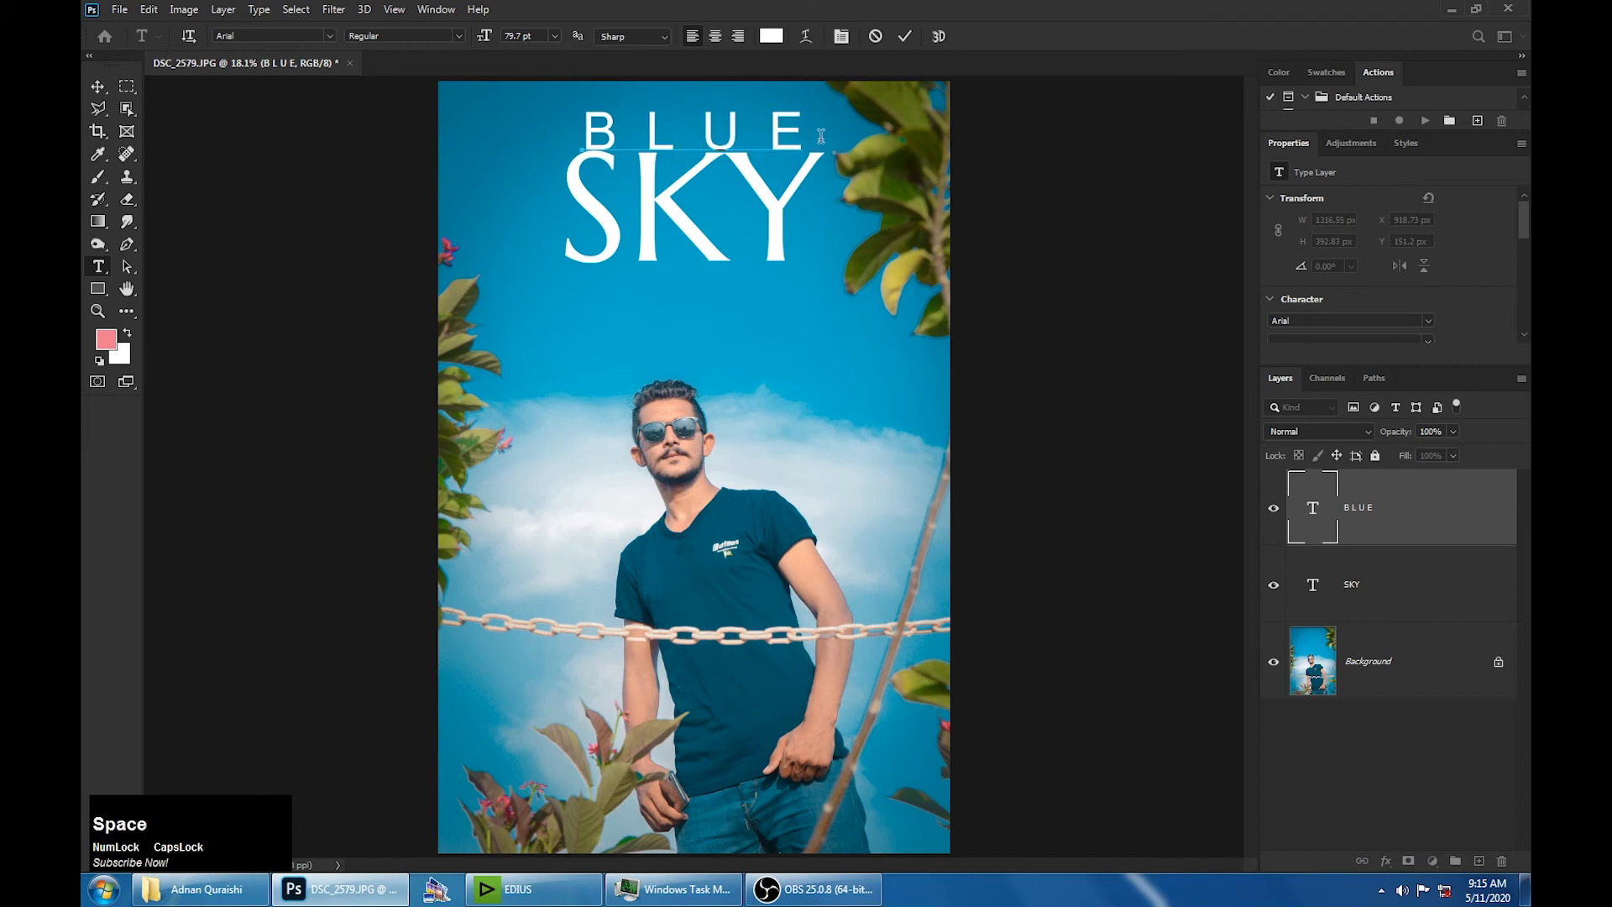
pyautogui.click(101, 89)
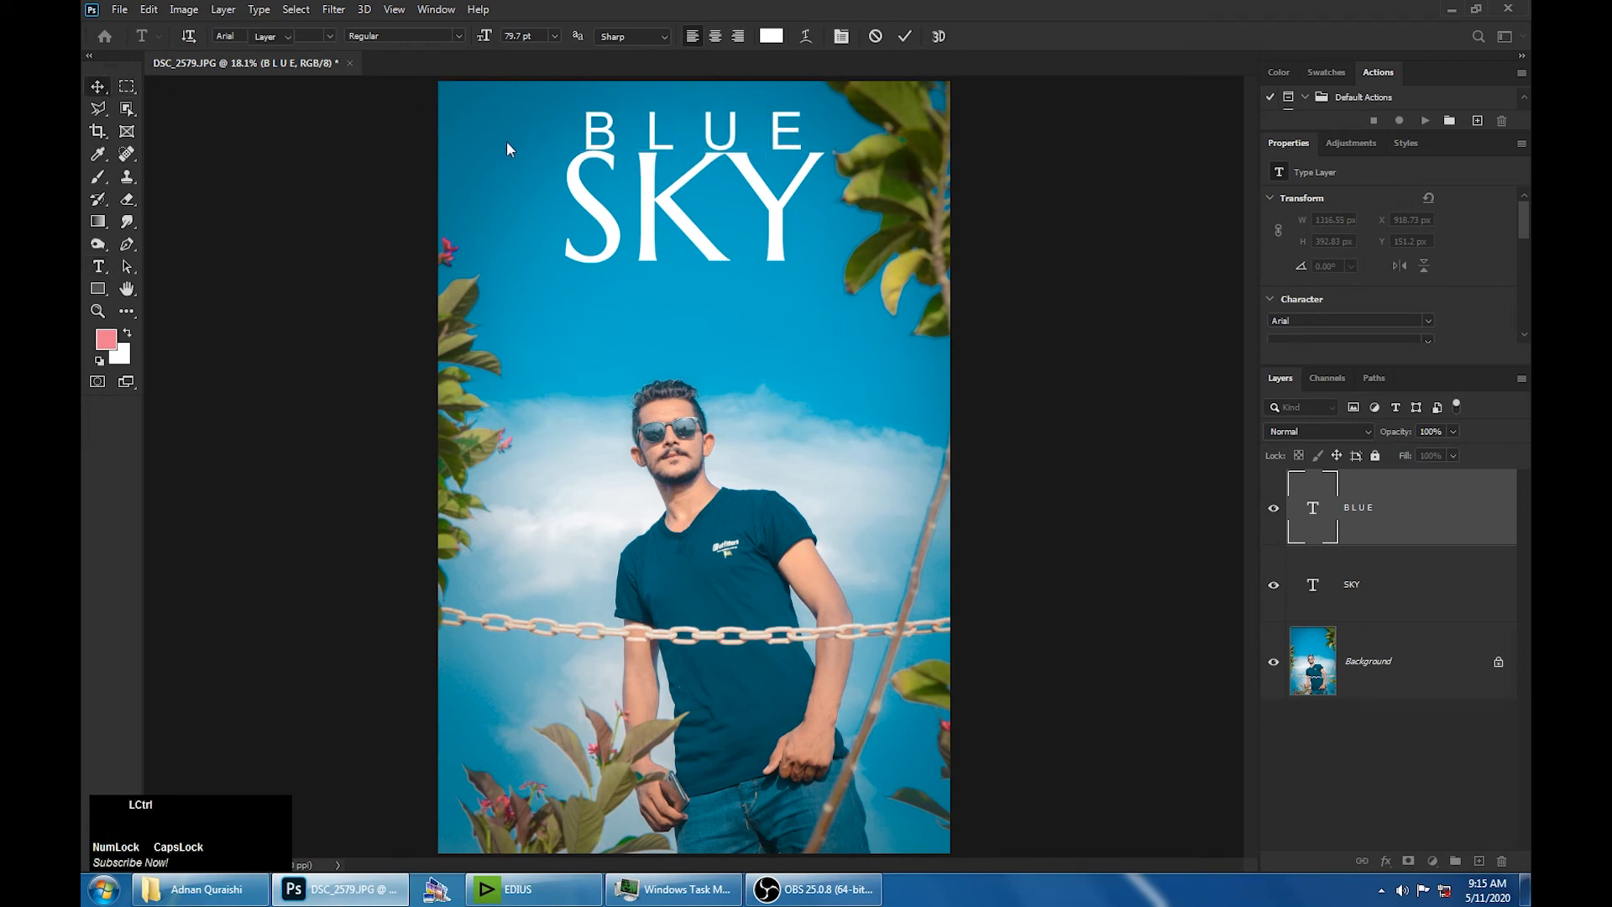
# Rotate the B L U E text by 4.44° with a free transform and move it directly below SKY, centred horizontally on the image
pyautogui.press('t')
pyautogui.click(778, 137)
pyautogui.press('t')
pyautogui.click(1384, 500)
pyautogui.hotkey('ctrl', 't')
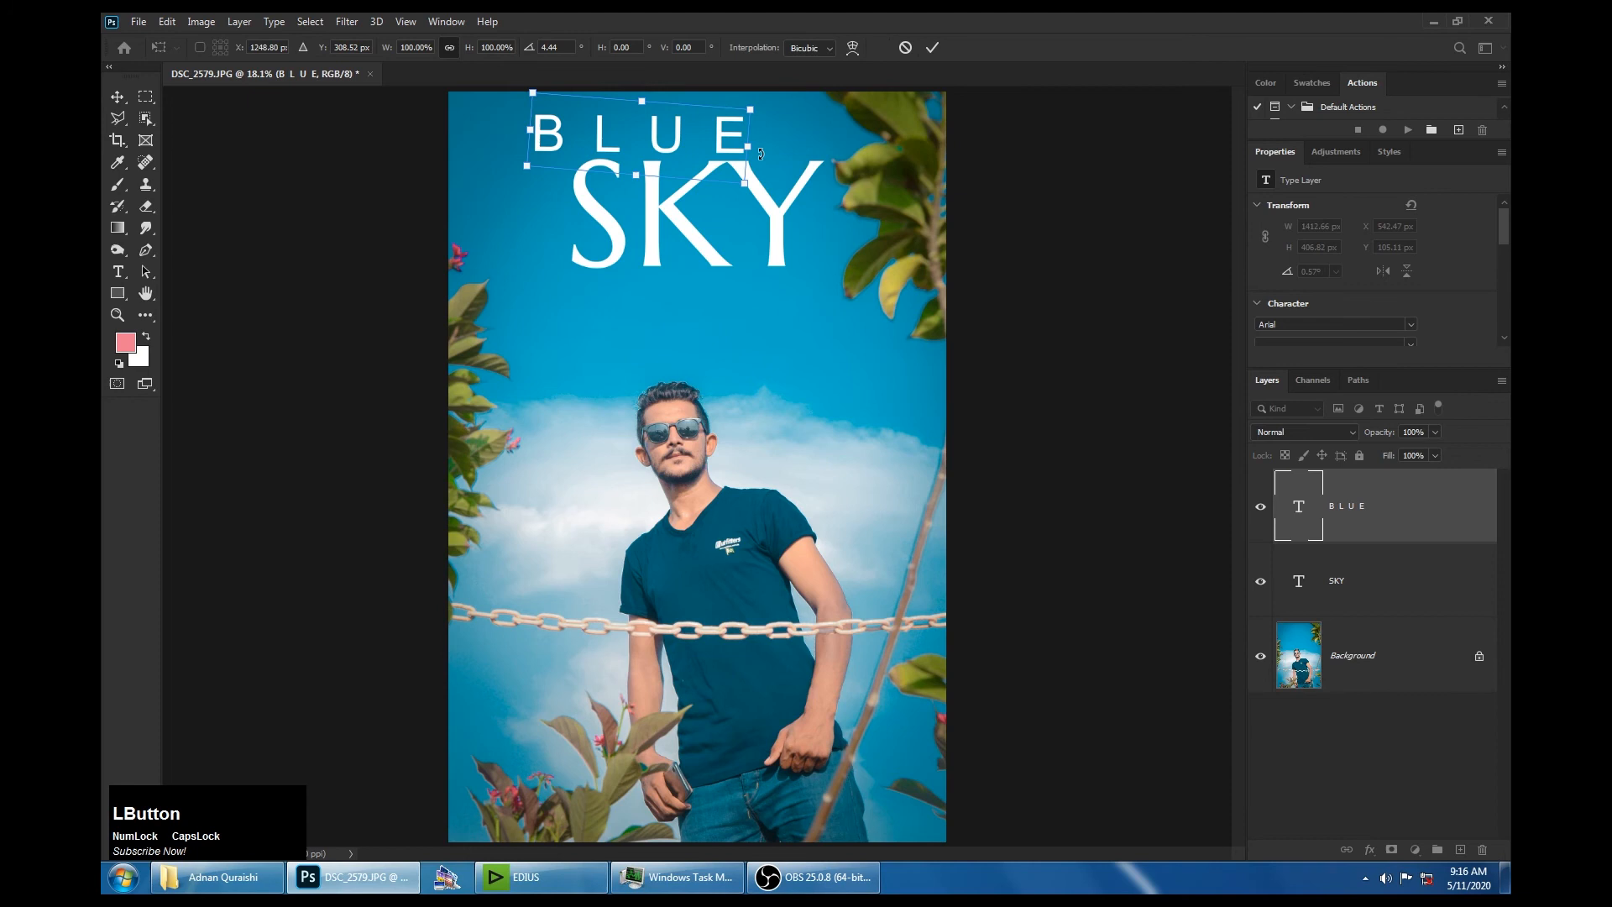
pyautogui.press('Return')
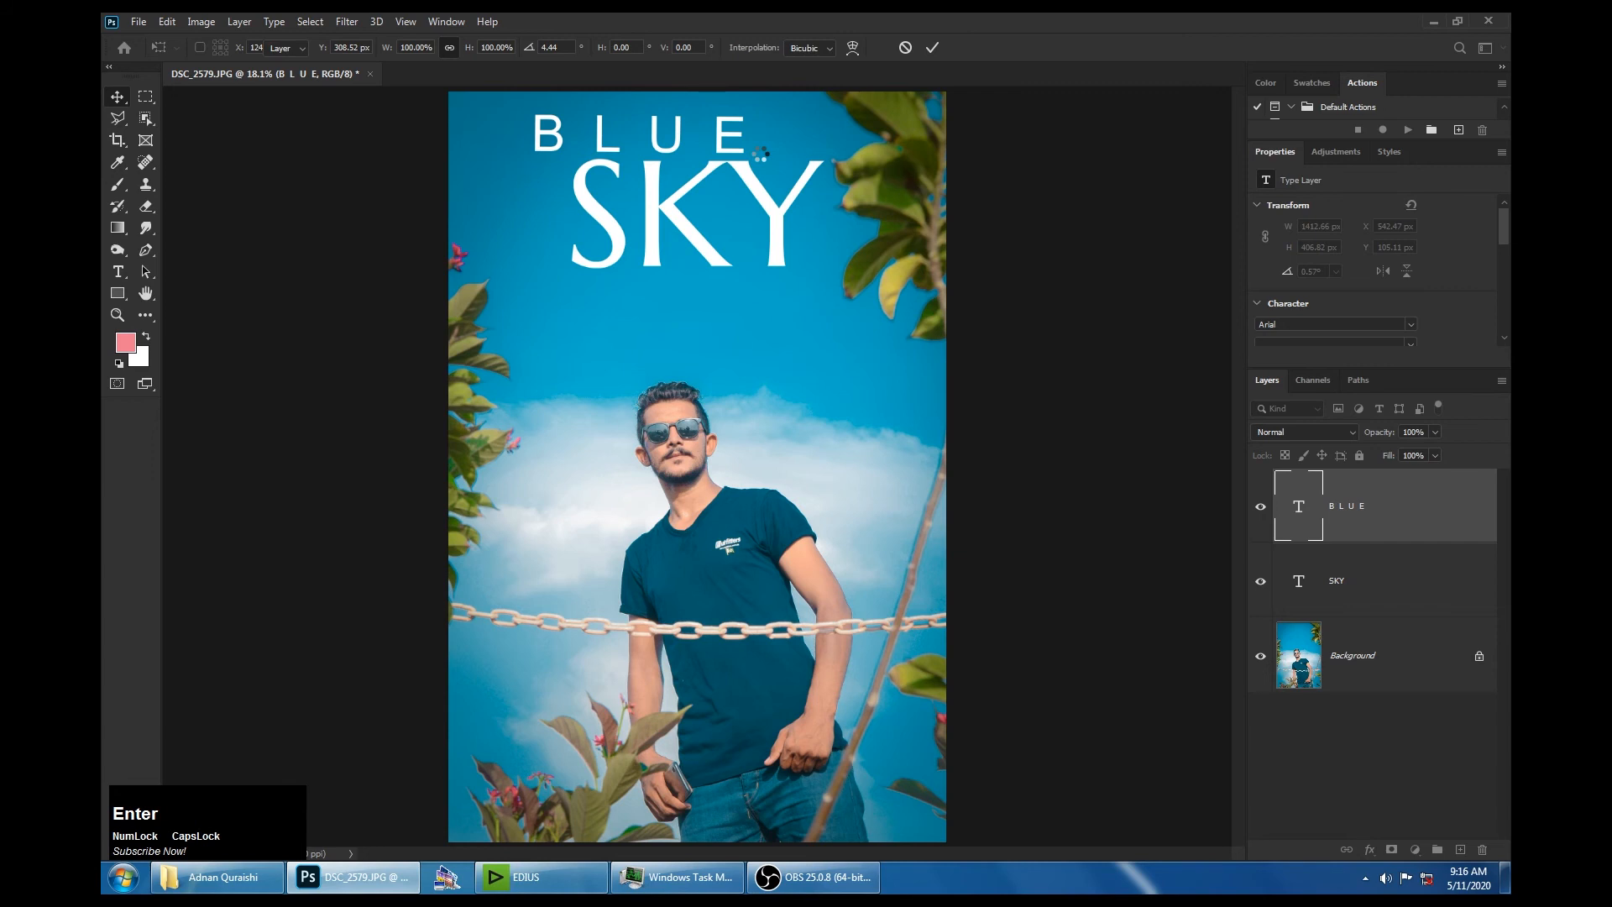
pyautogui.moveTo(603, 134); pyautogui.dragTo(662, 294)
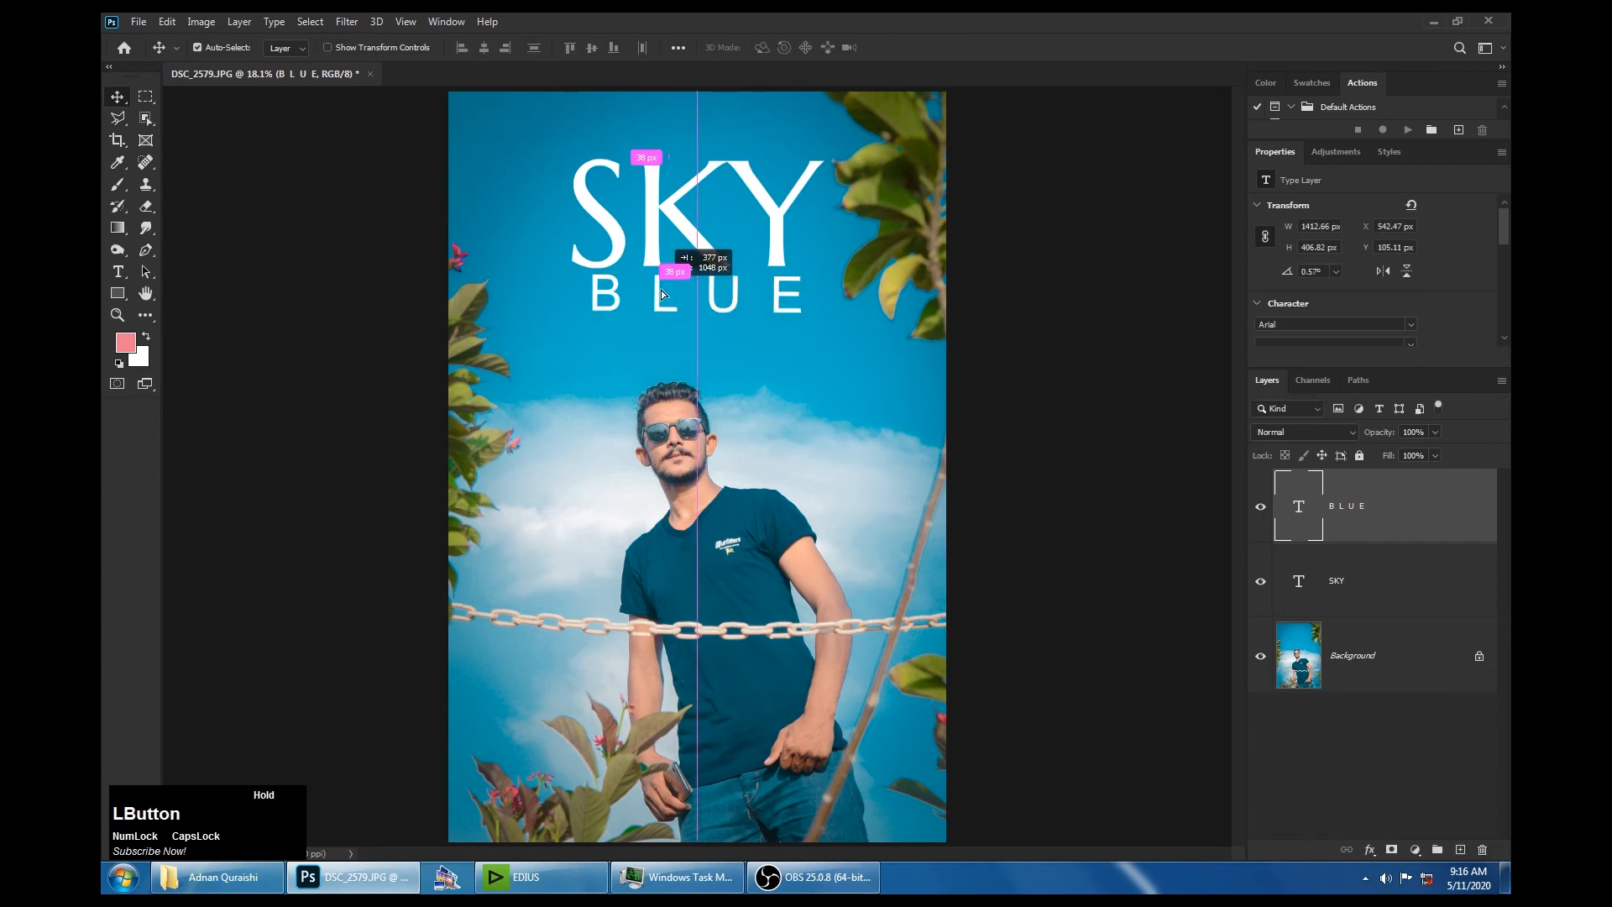
pyautogui.moveTo(662, 294); pyautogui.dragTo(663, 294)
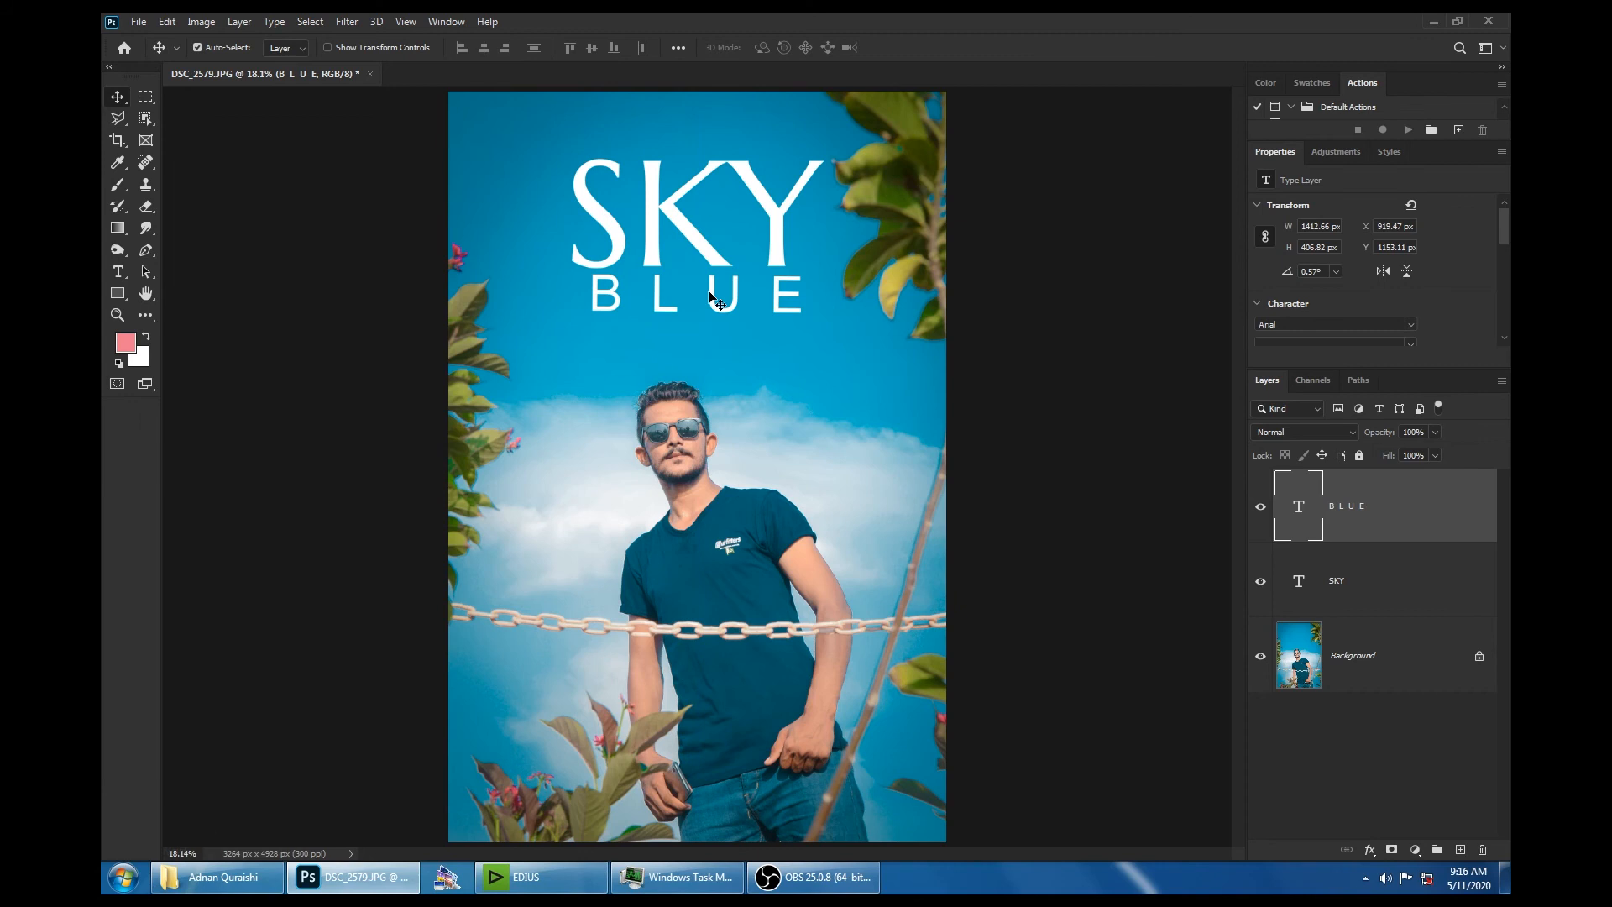
# Nudge the B L U E text beneath SKY left to an X position of about 871 px
pyautogui.press('Left')
pyautogui.press('Left')
pyautogui.press('Left')
pyautogui.press('Left')
pyautogui.press('Left')
pyautogui.press('Left')
pyautogui.press('Left')
pyautogui.press('Left')
pyautogui.press('Left')
pyautogui.press('Left')
pyautogui.press('Left')
pyautogui.press('Left')
pyautogui.press('Left')
pyautogui.press('Left')
pyautogui.press('Left')
pyautogui.press('Left')
pyautogui.press('Left')
pyautogui.press('Left')
pyautogui.press('Left')
pyautogui.press('Left')
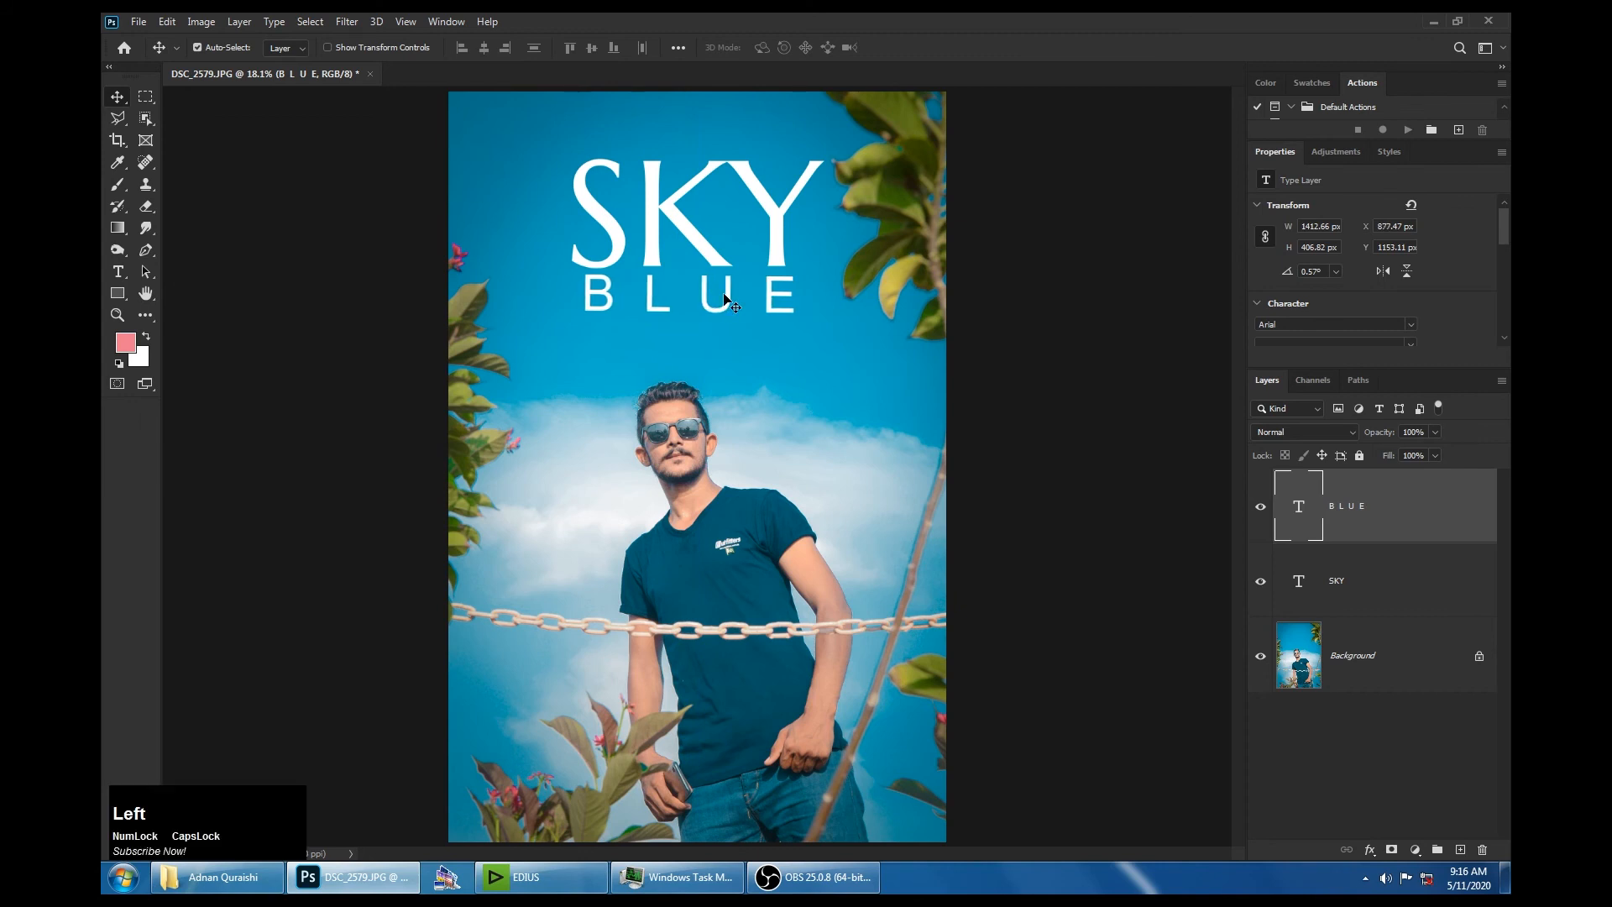
# Insert more space between the letters of the B L U E text so it spreads wider beneath SKY
pyautogui.doubleClick(1298, 513)
pyautogui.click(637, 295)
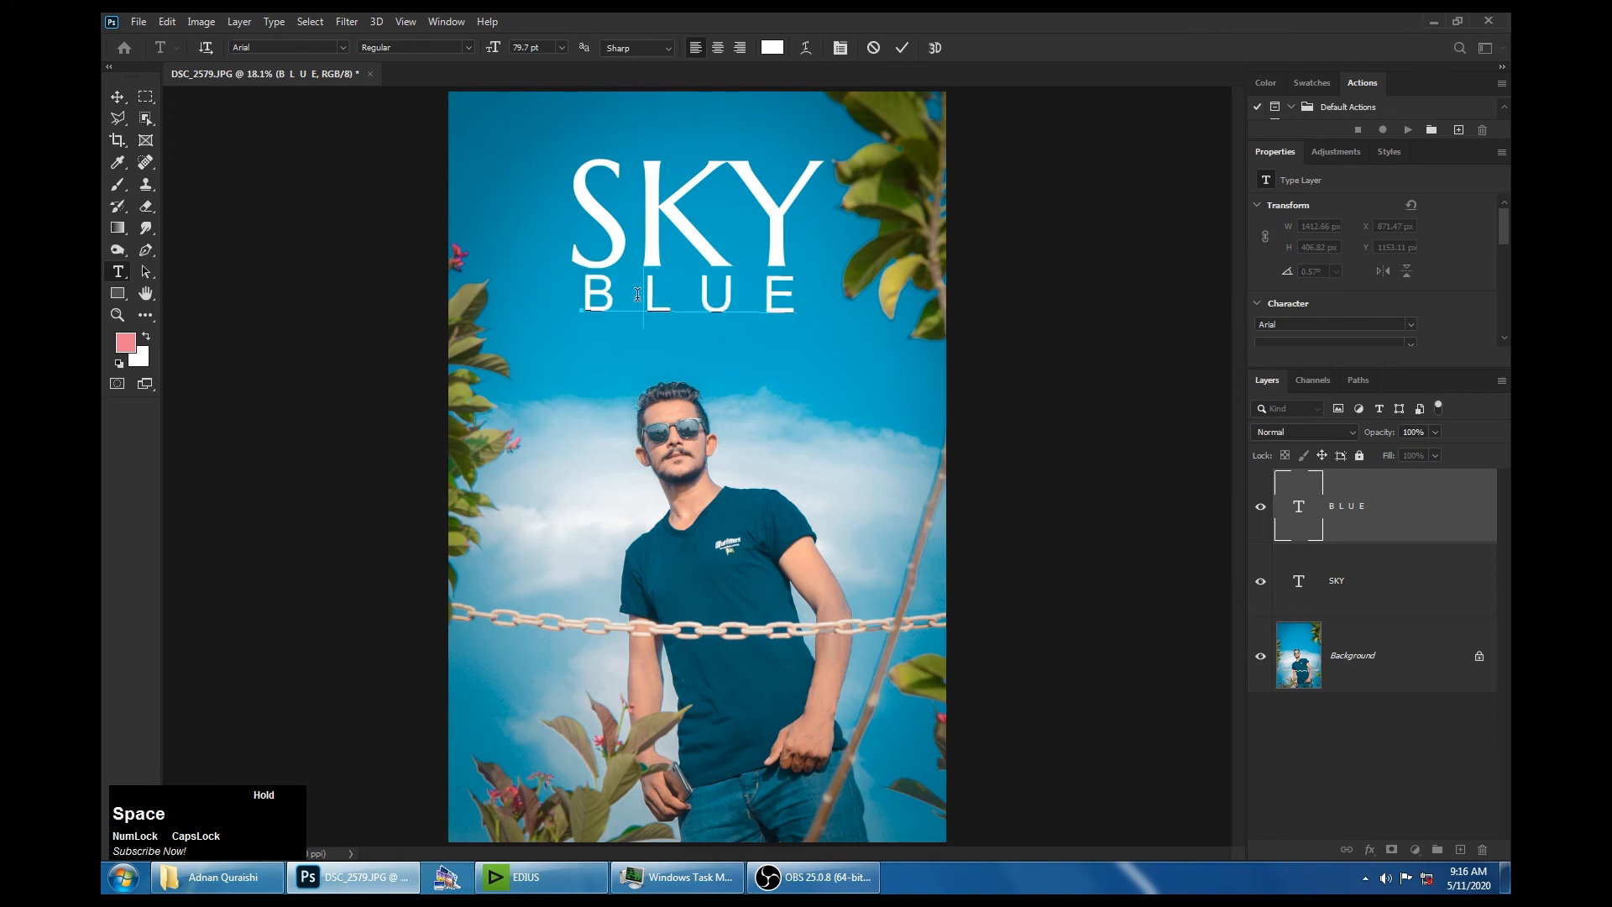
pyautogui.click(690, 298)
pyautogui.click(758, 302)
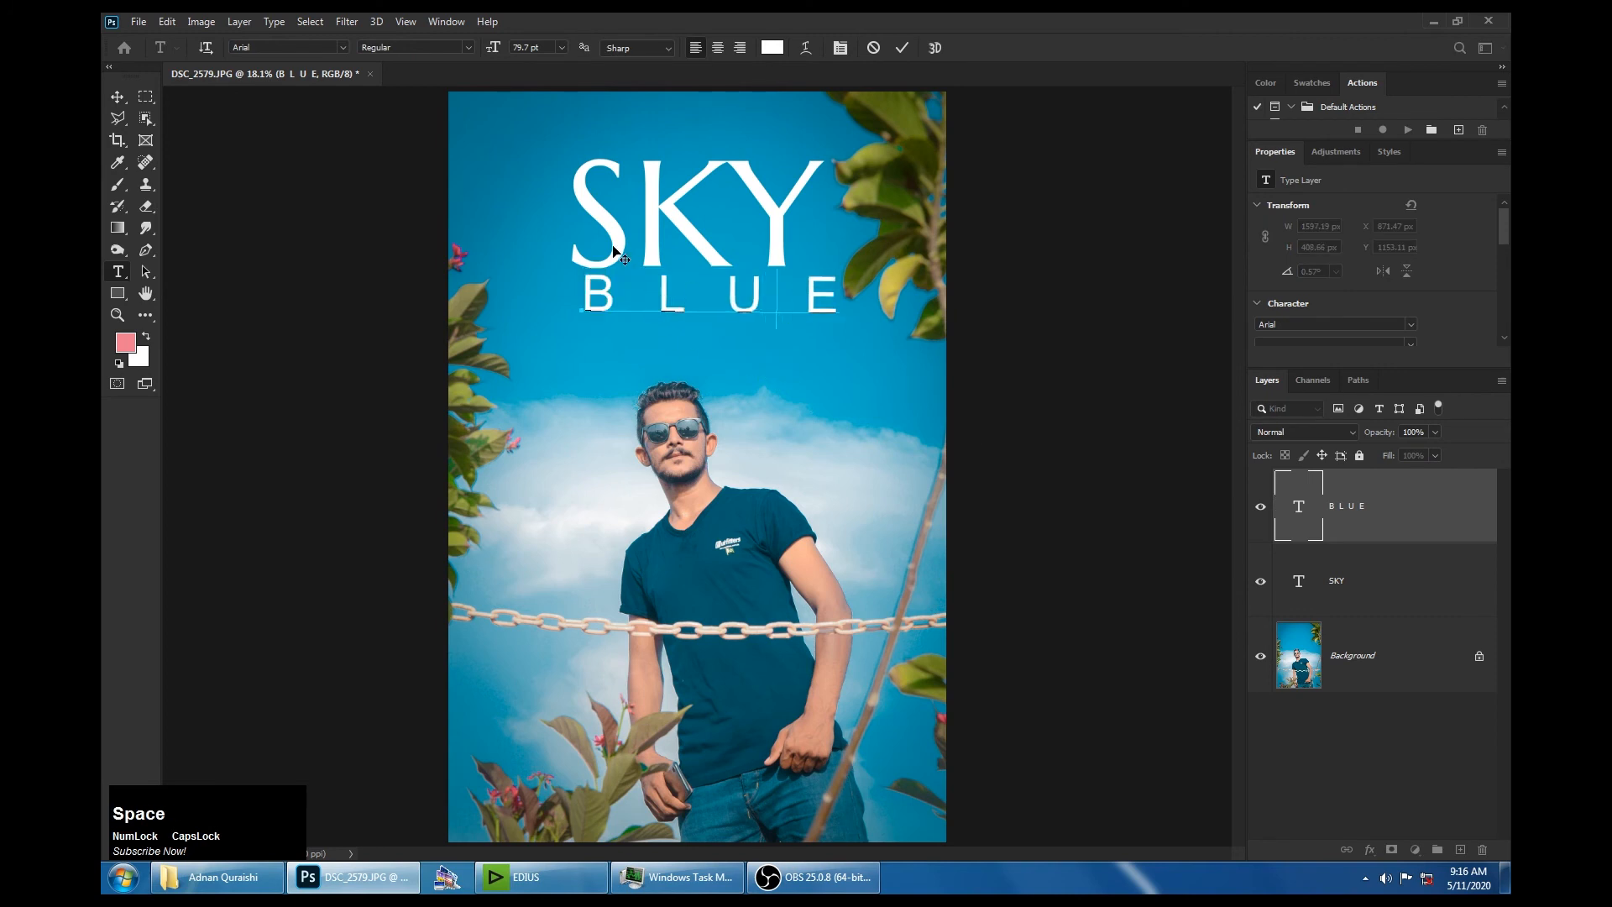
pyautogui.click(119, 95)
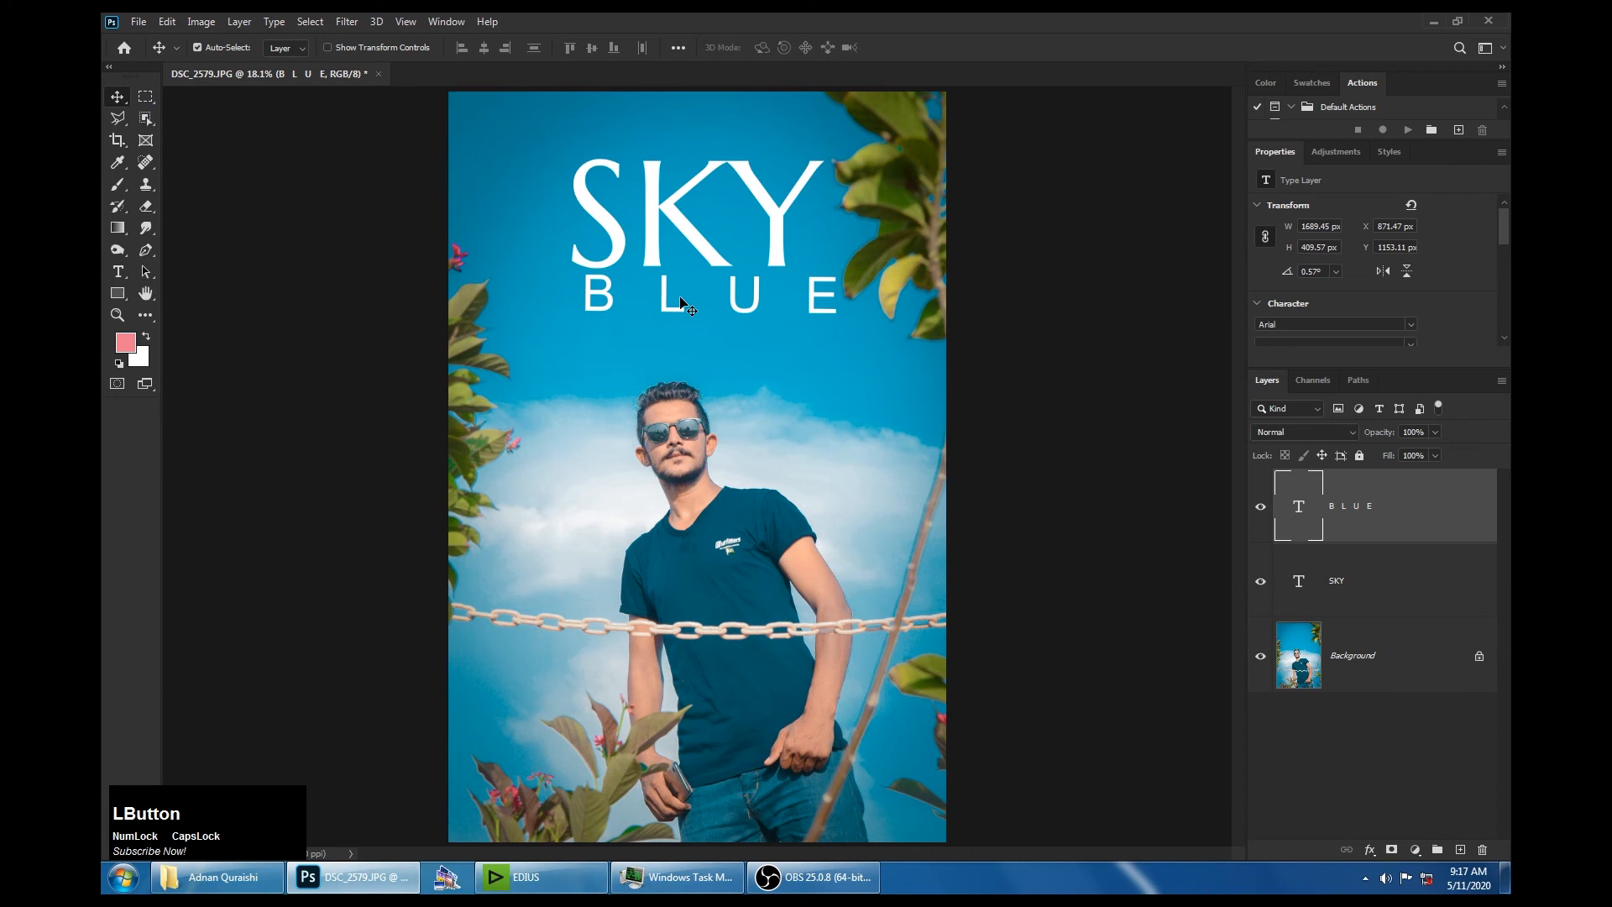
# Scale the B L U E text proportionally to 74.79% with a free transform and move it directly above SKY
pyautogui.hotkey('ctrl', 't')
pyautogui.moveTo(836, 275); pyautogui.dragTo(707, 143)
pyautogui.press('Return')
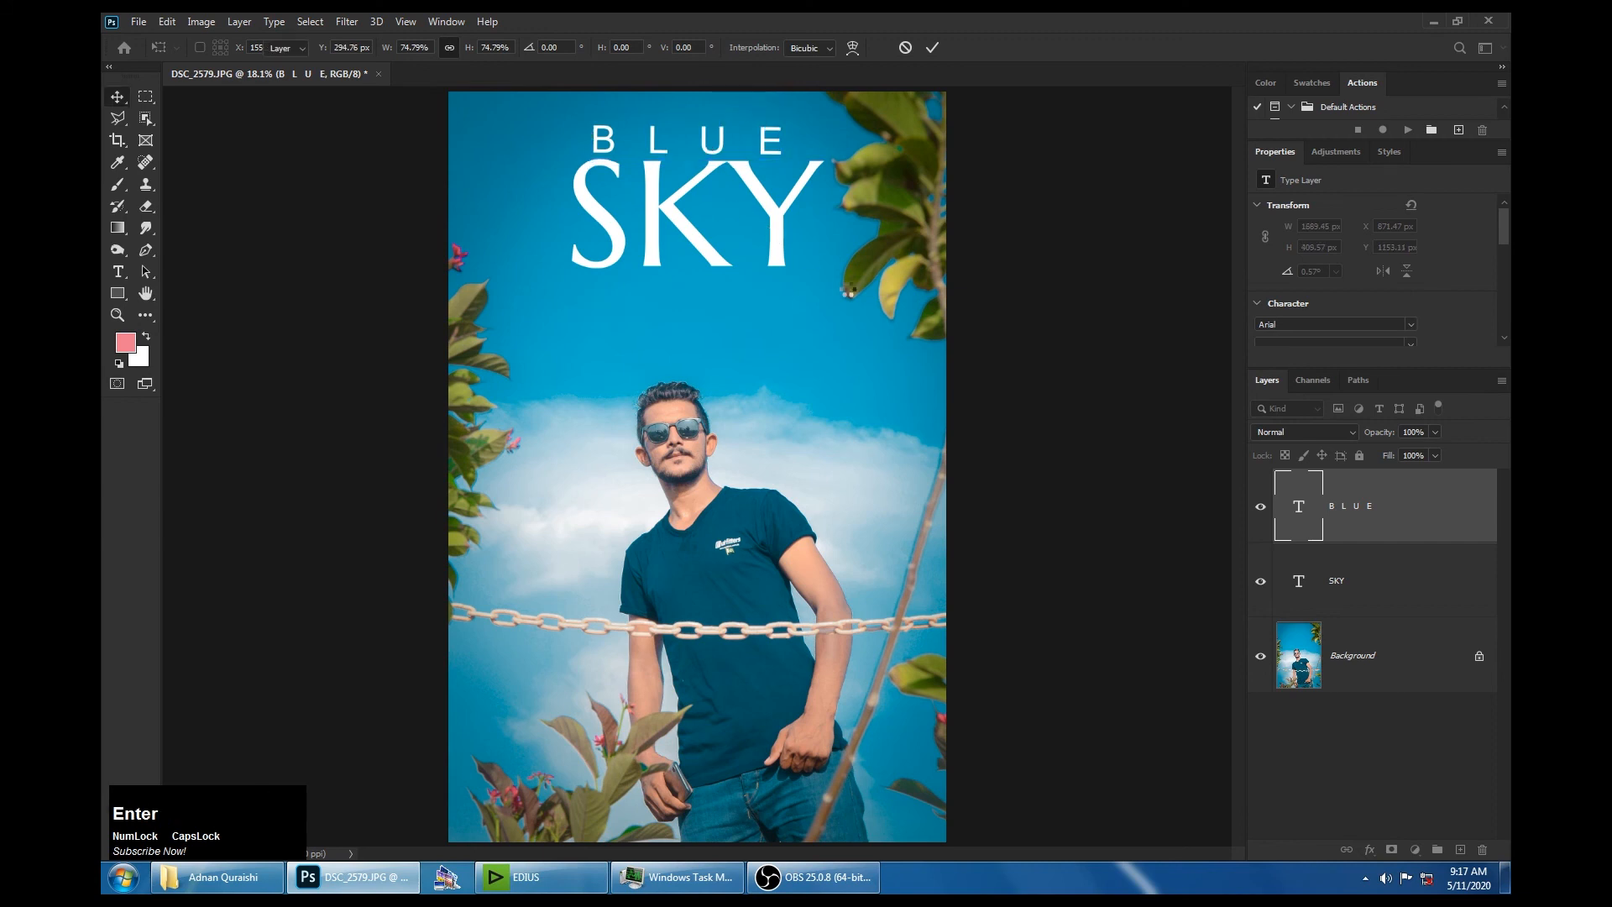
# Widen the letter gaps in the B L U E text above SKY with further spaces and shift both texts slightly to align them
pyautogui.click(1301, 506)
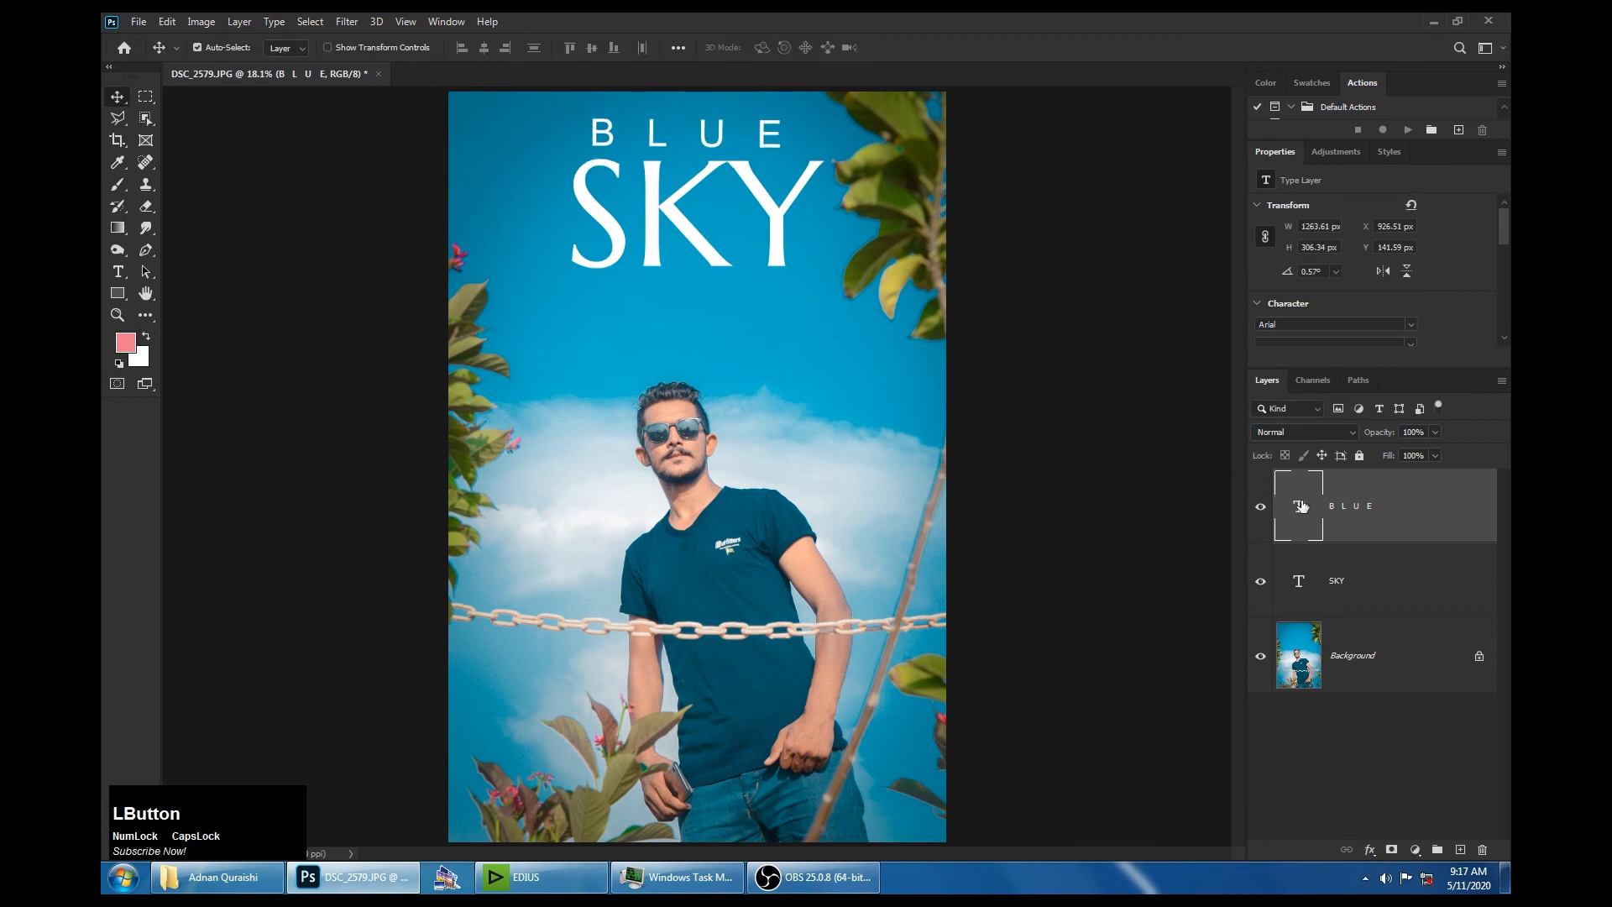
pyautogui.doubleClick(1302, 507)
pyautogui.click(664, 136)
pyautogui.click(685, 134)
pyautogui.click(763, 136)
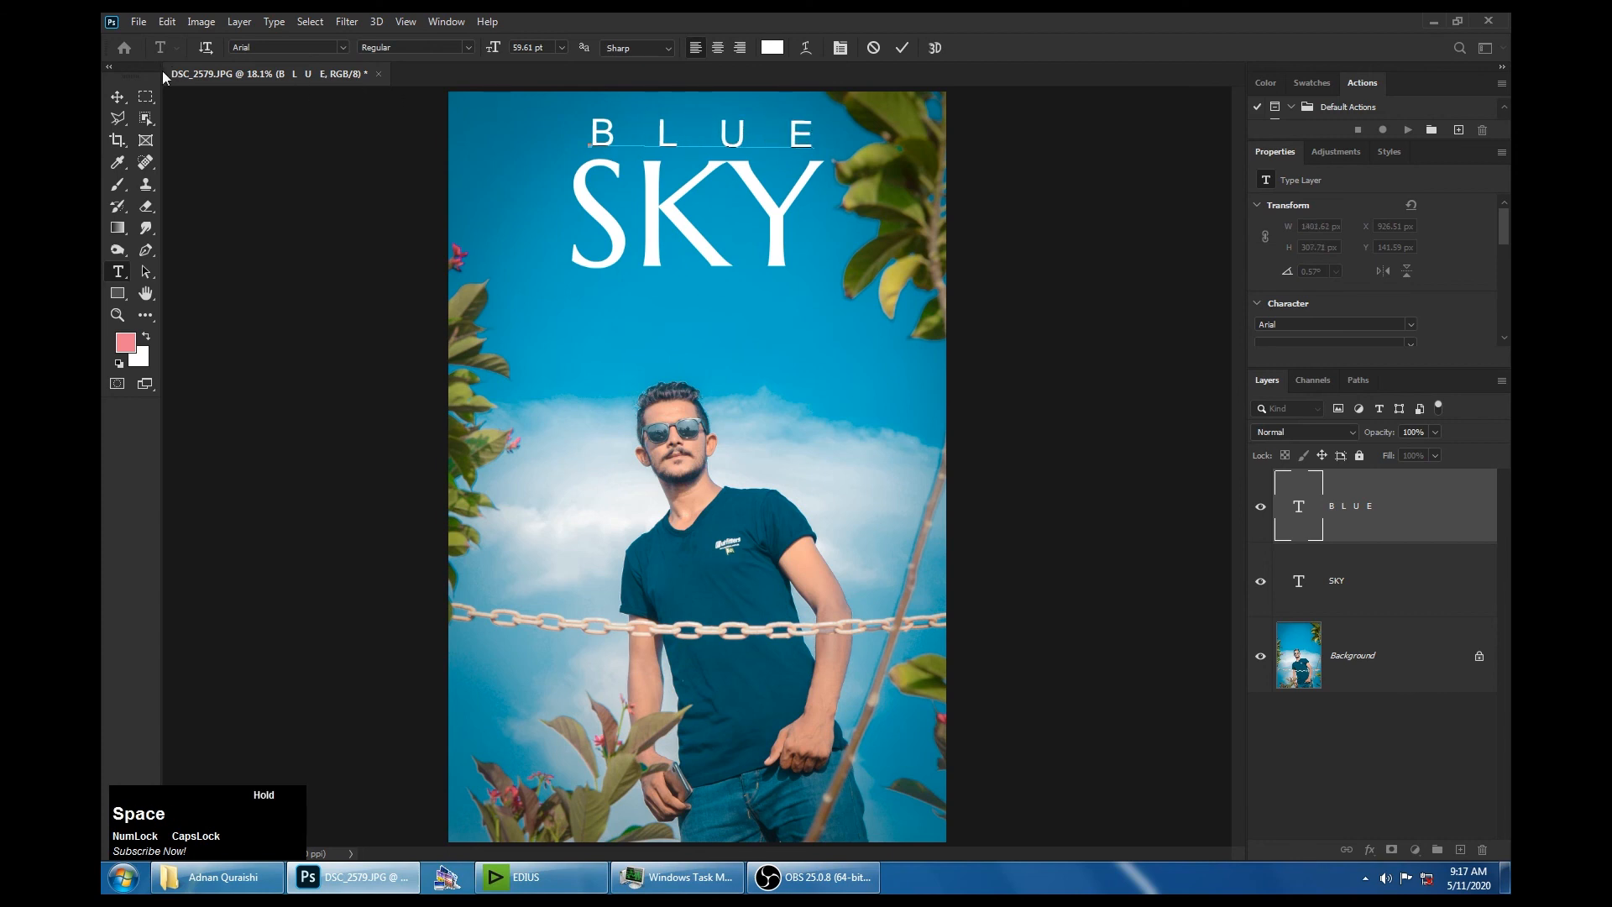
pyautogui.click(117, 98)
pyautogui.moveTo(658, 139); pyautogui.dragTo(656, 207)
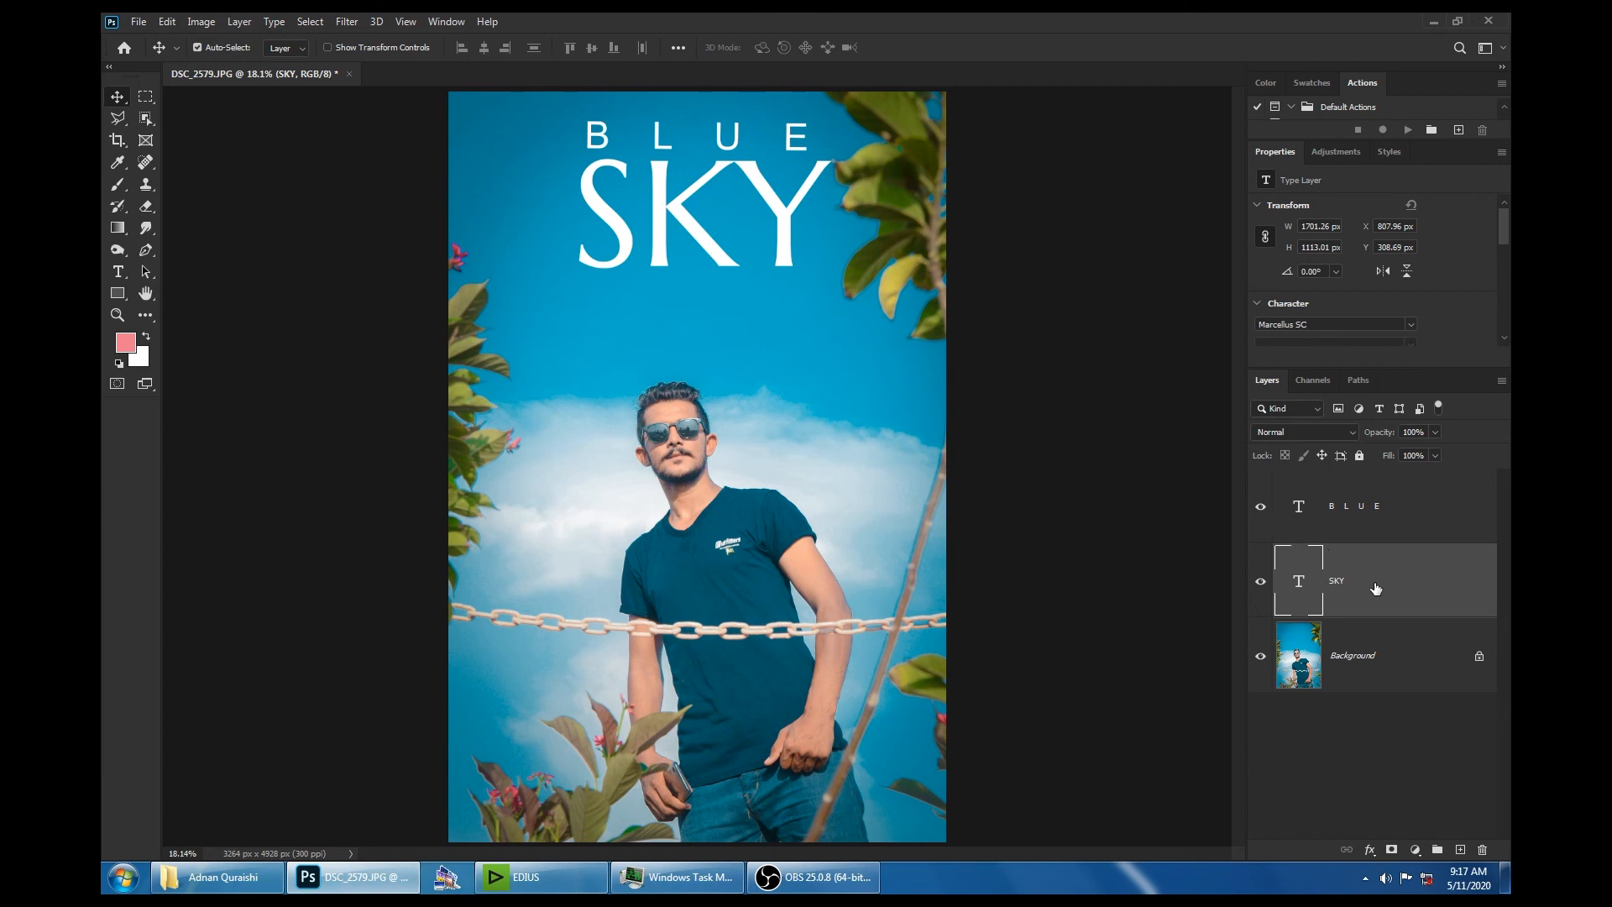
# Lower the opacity of the B L U E and SKY text layers together to 42% and deselect them
pyautogui.keyDown('shift'); pyautogui.click(1364, 522); pyautogui.keyUp('shift')
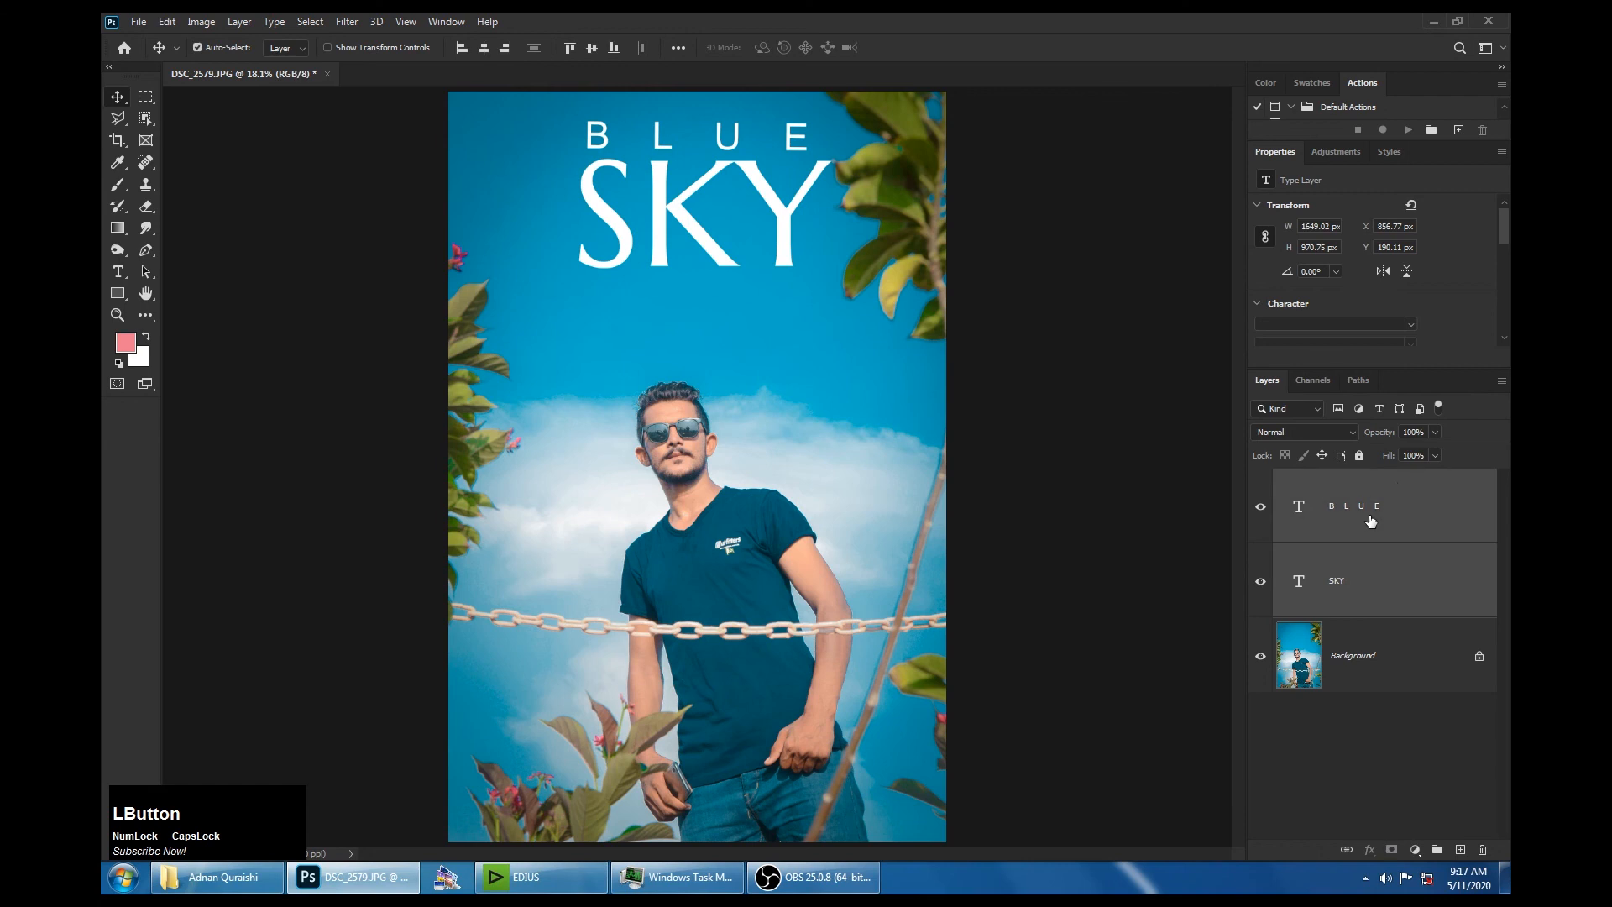
pyautogui.click(1435, 432)
pyautogui.moveTo(1419, 450); pyautogui.dragTo(1392, 450)
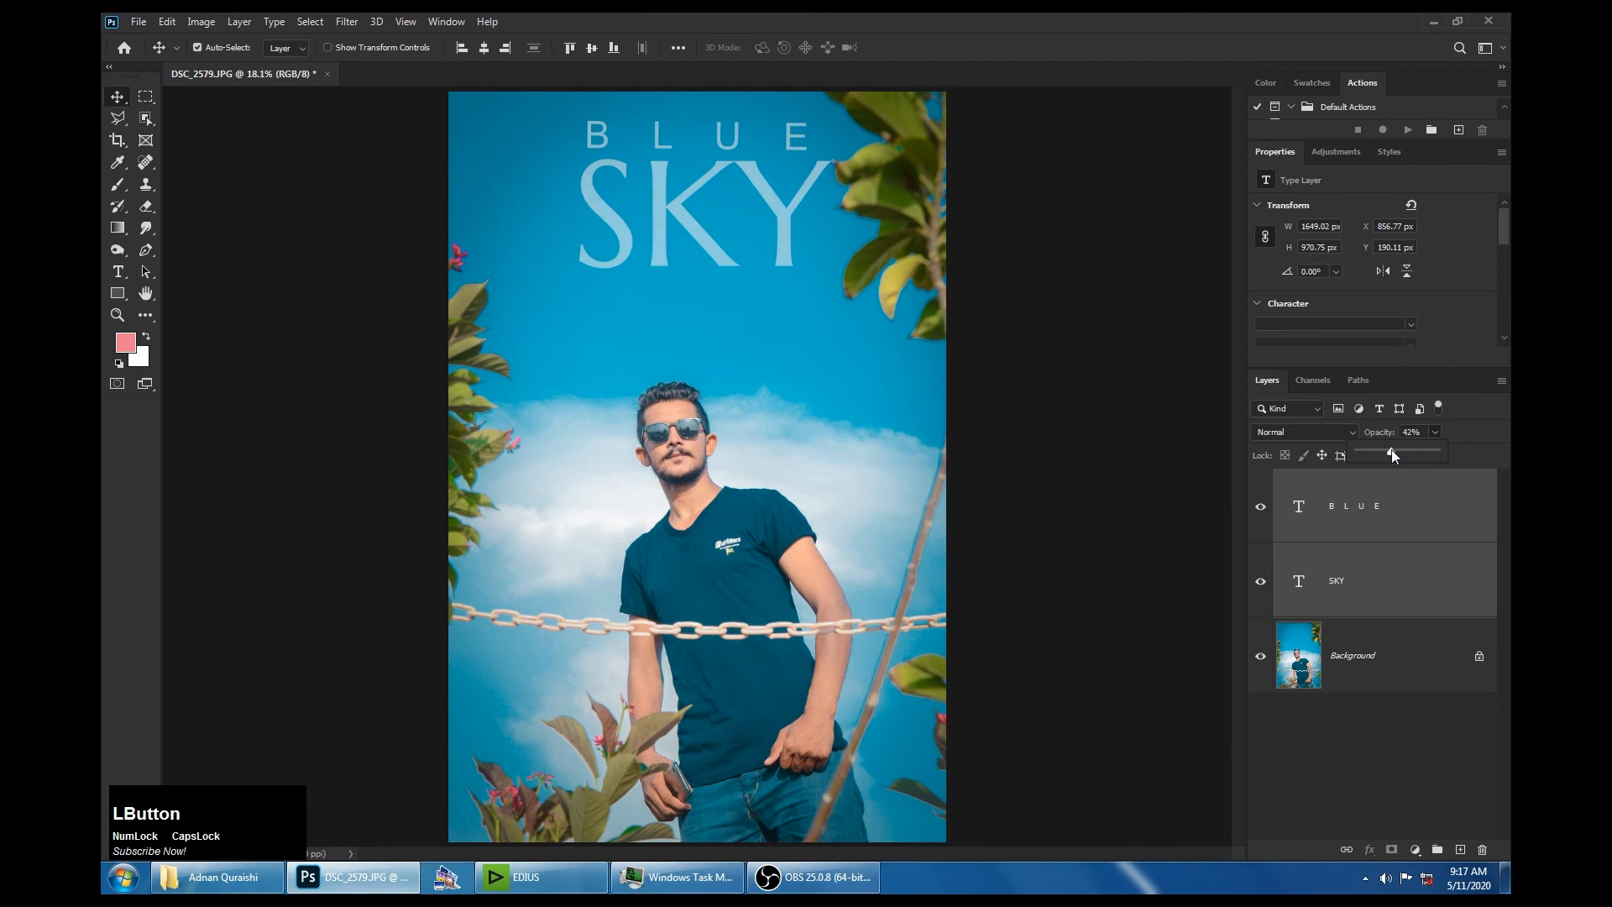
pyautogui.click(1328, 725)
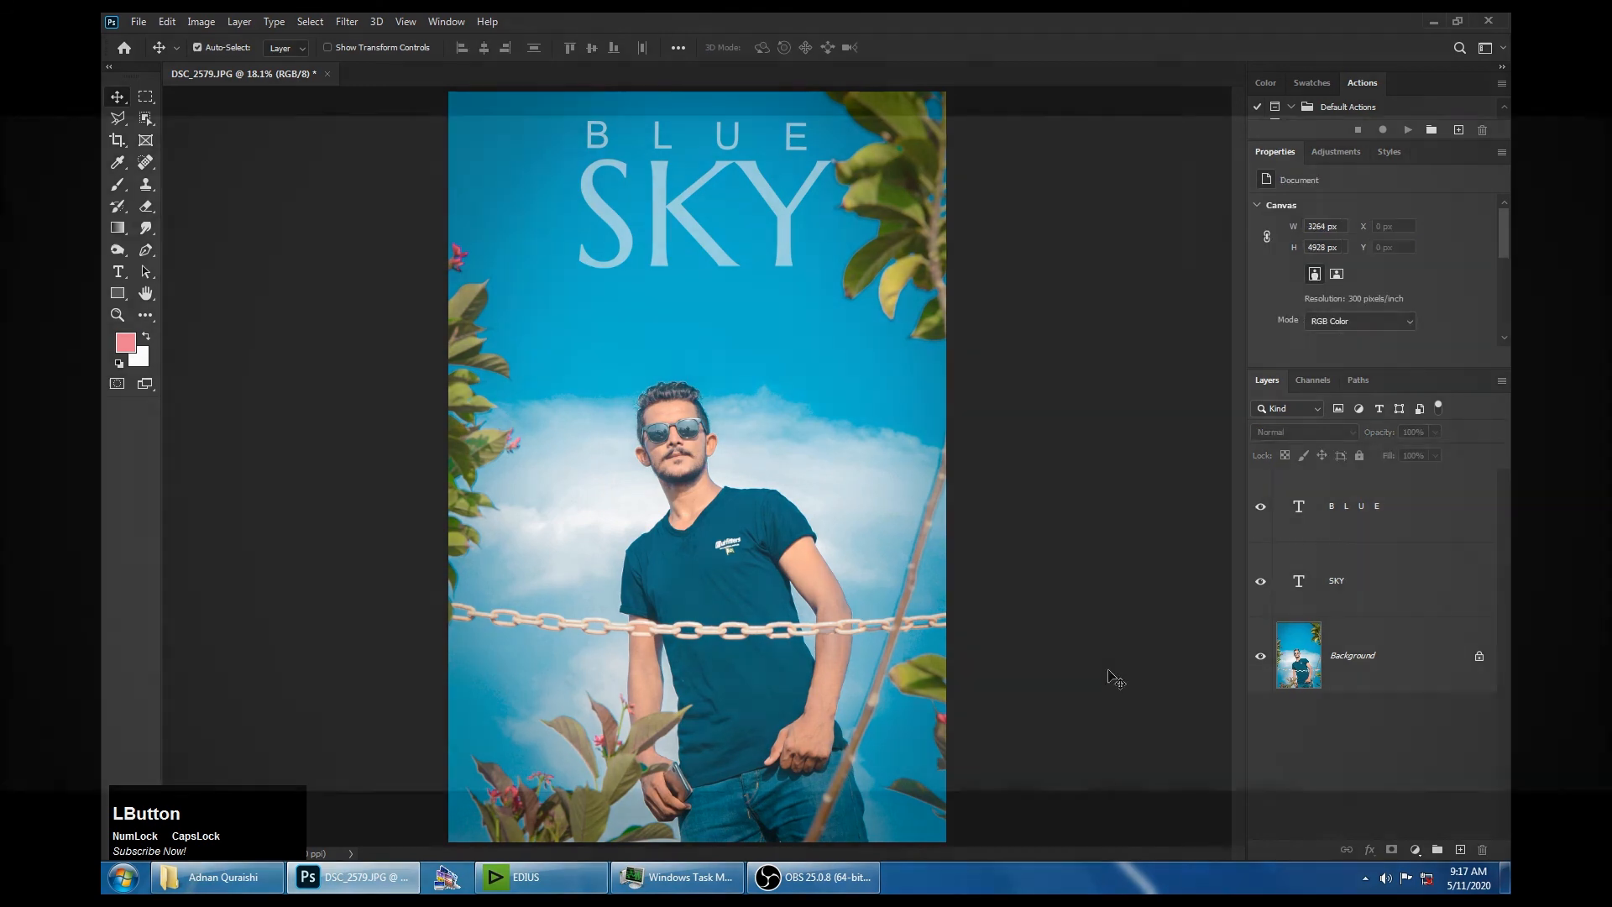